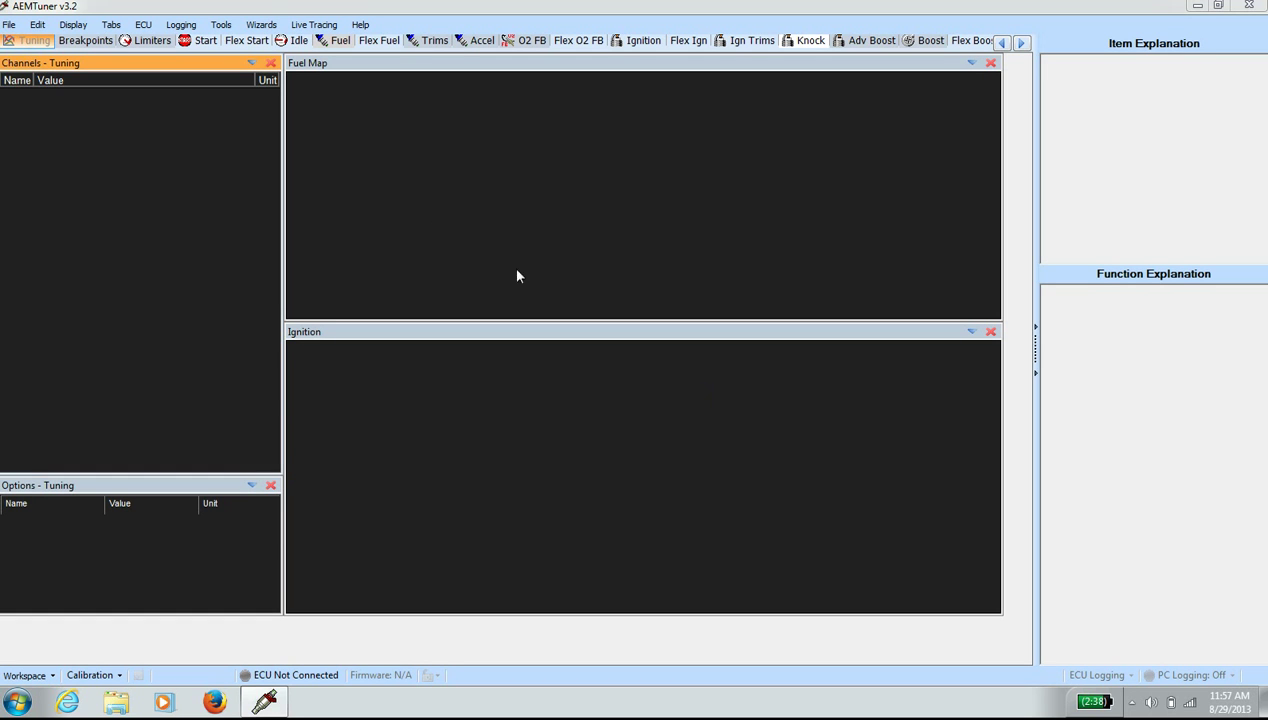
Open AEMdata from the tuning software and remove all plotted channels from the trace graph
{"action": "left_click", "coordinate": [181, 25]}
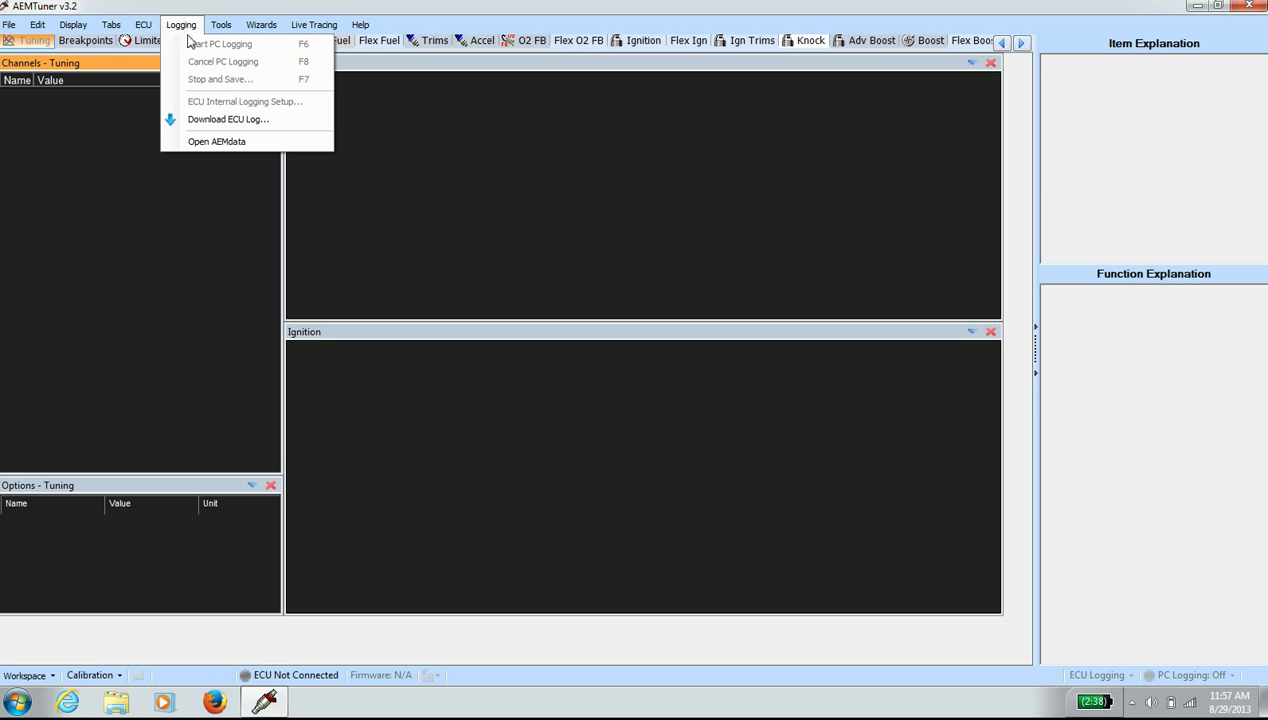
{"action": "left_click", "coordinate": [220, 141]}
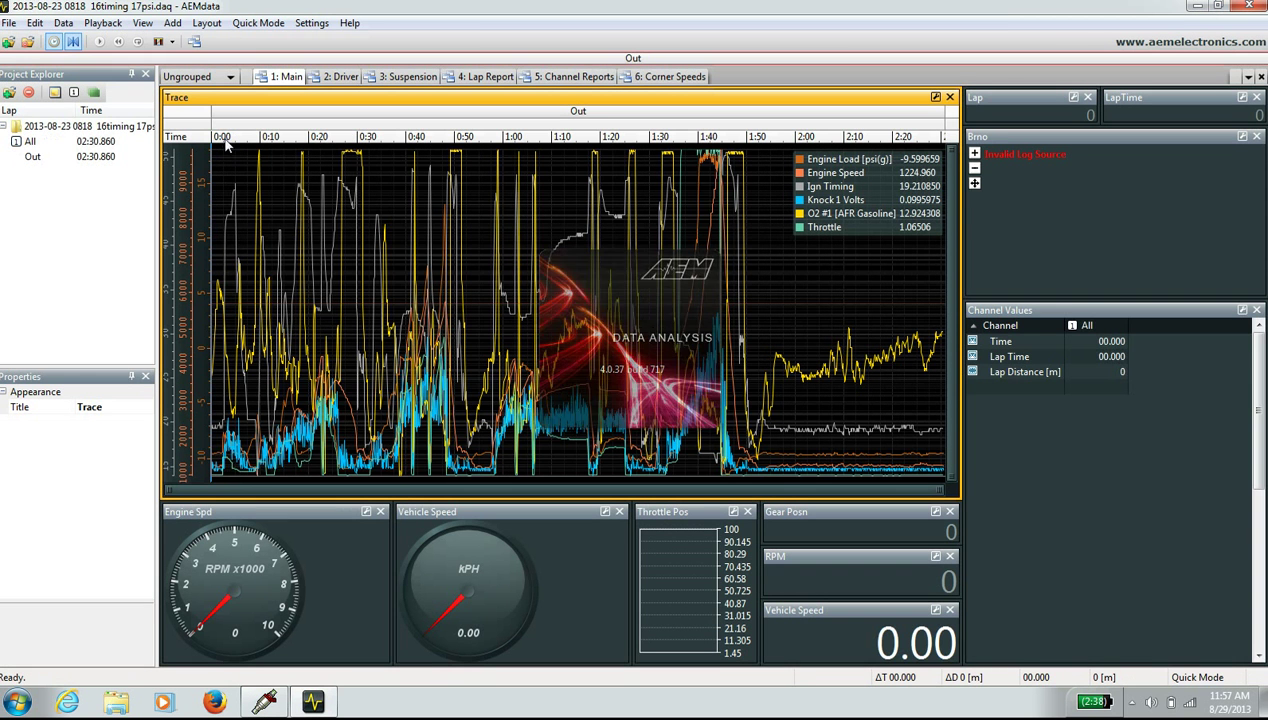
{"action": "right_click", "coordinate": [834, 162]}
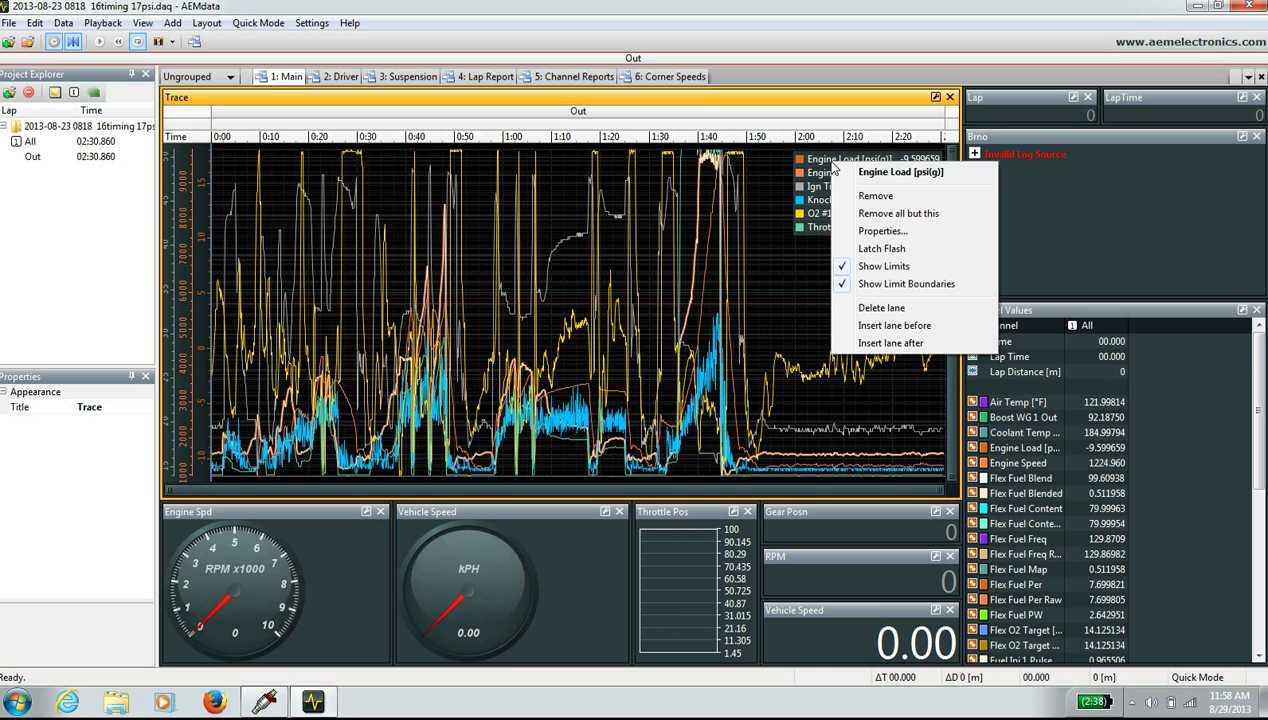
{"action": "left_click", "coordinate": [872, 213]}
{"action": "right_click", "coordinate": [840, 180]}
{"action": "left_click", "coordinate": [878, 196]}
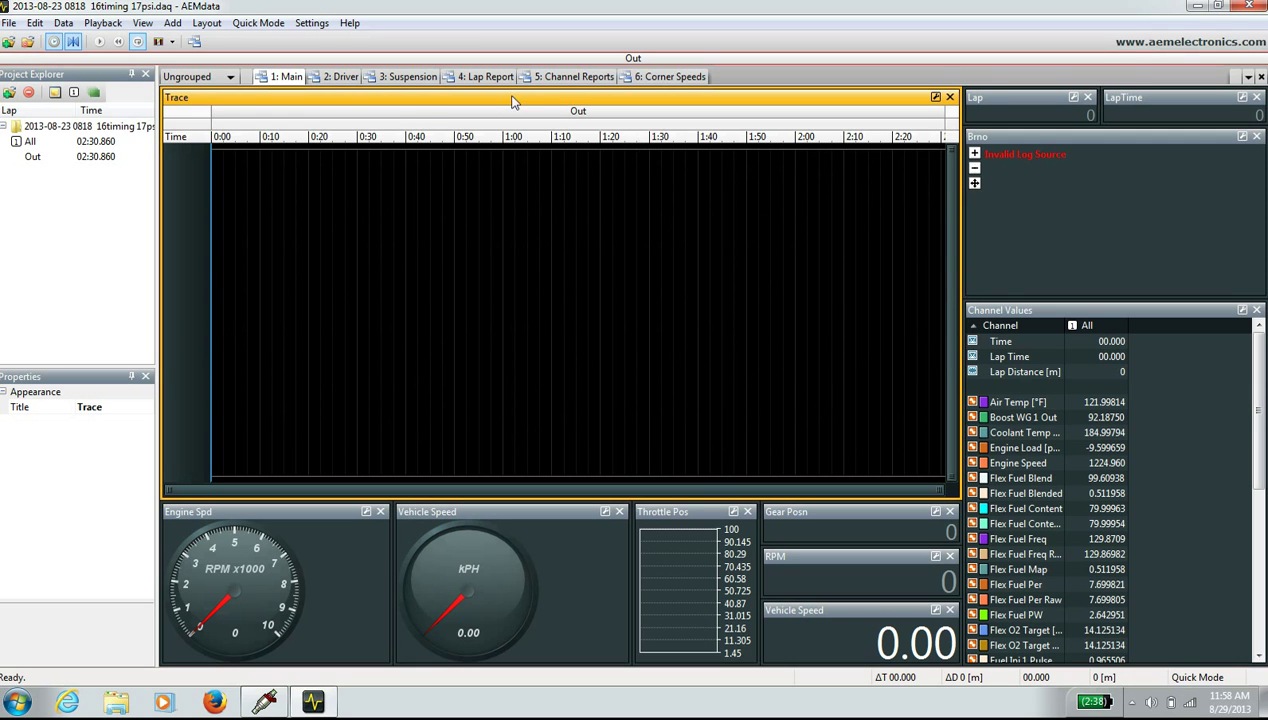
{"action": "left_click", "coordinate": [8, 23]}
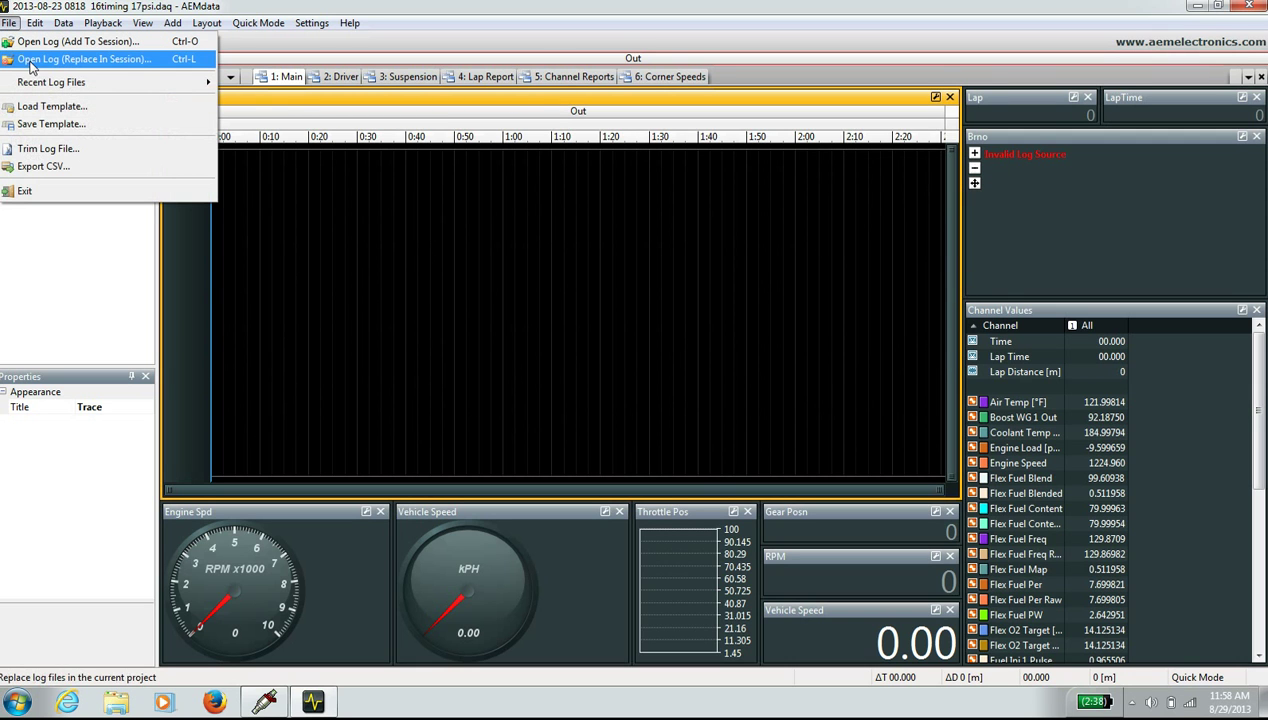
{"action": "left_click", "coordinate": [34, 60]}
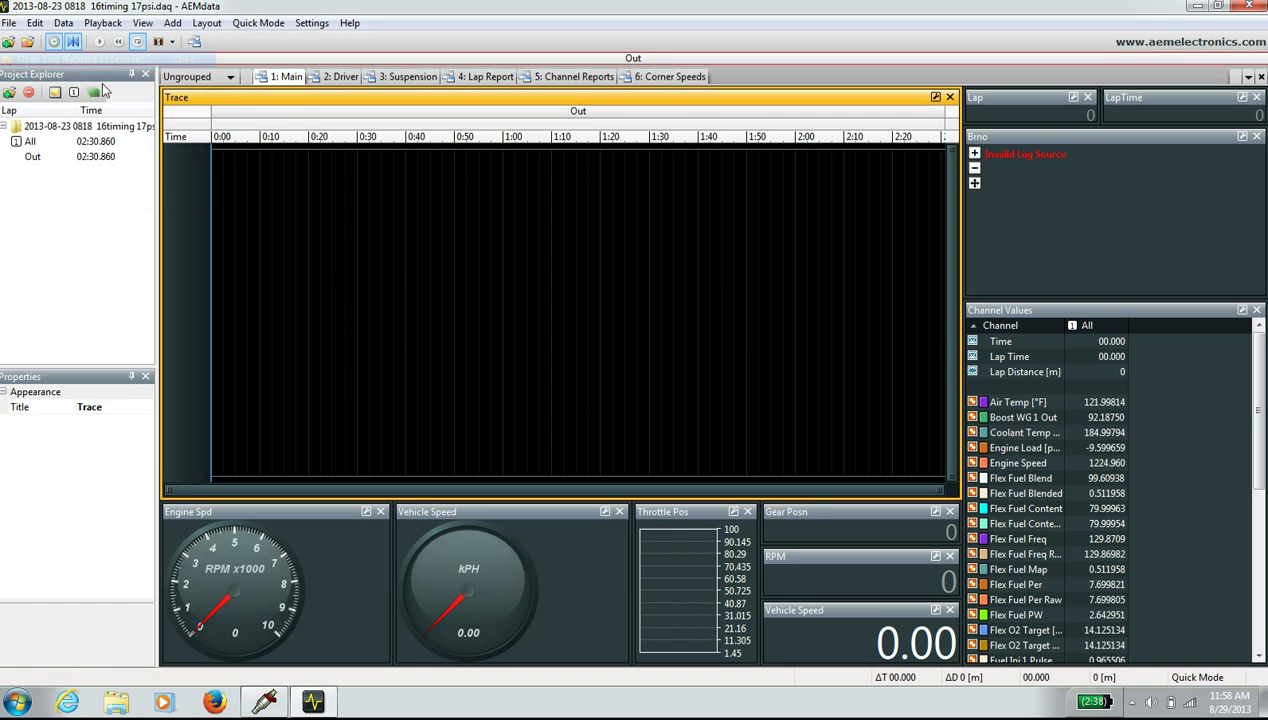
{"action": "left_click_drag", "start_coordinate": [940, 207], "coordinate": [940, 432]}
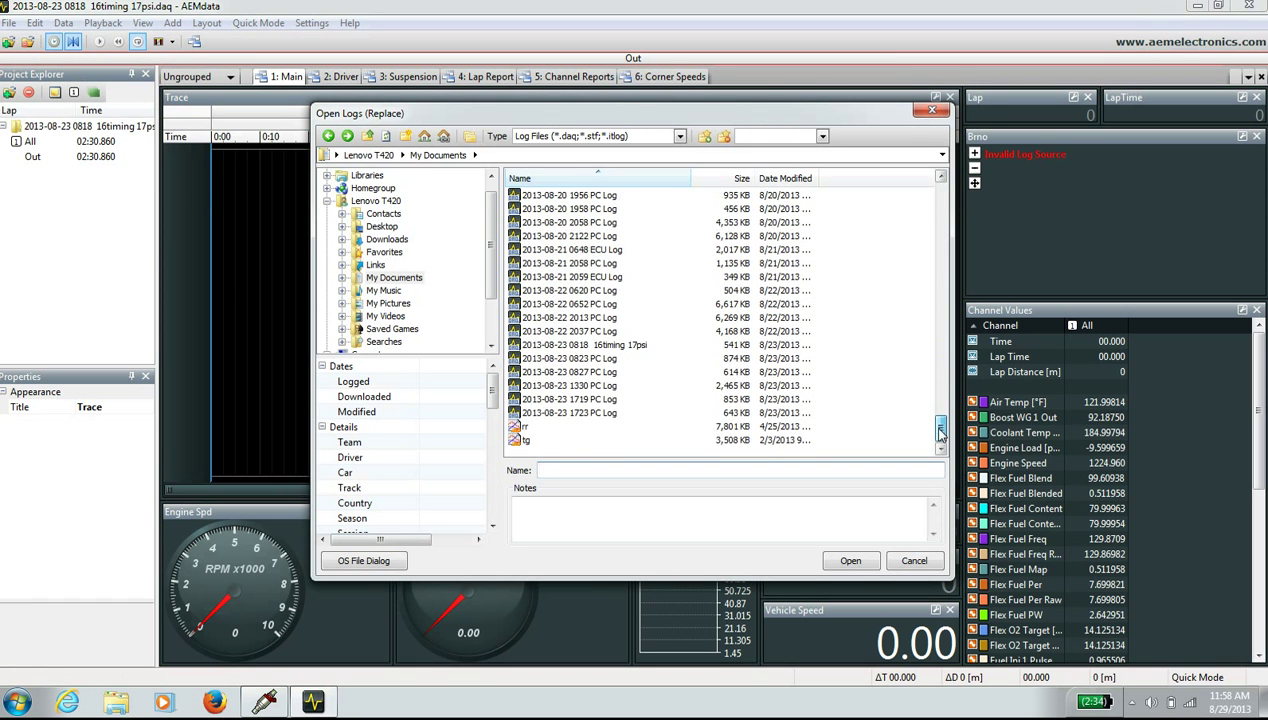
{"action": "left_click", "coordinate": [607, 345]}
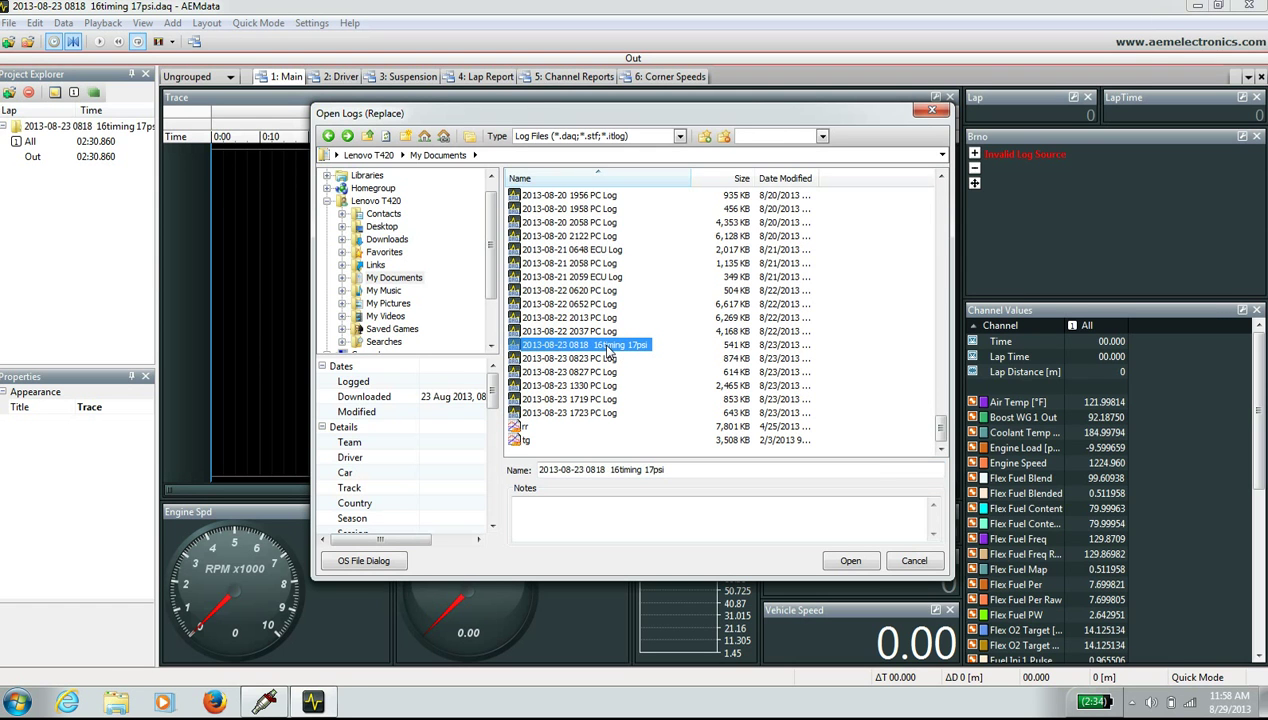
{"action": "double_click", "coordinate": [607, 350]}
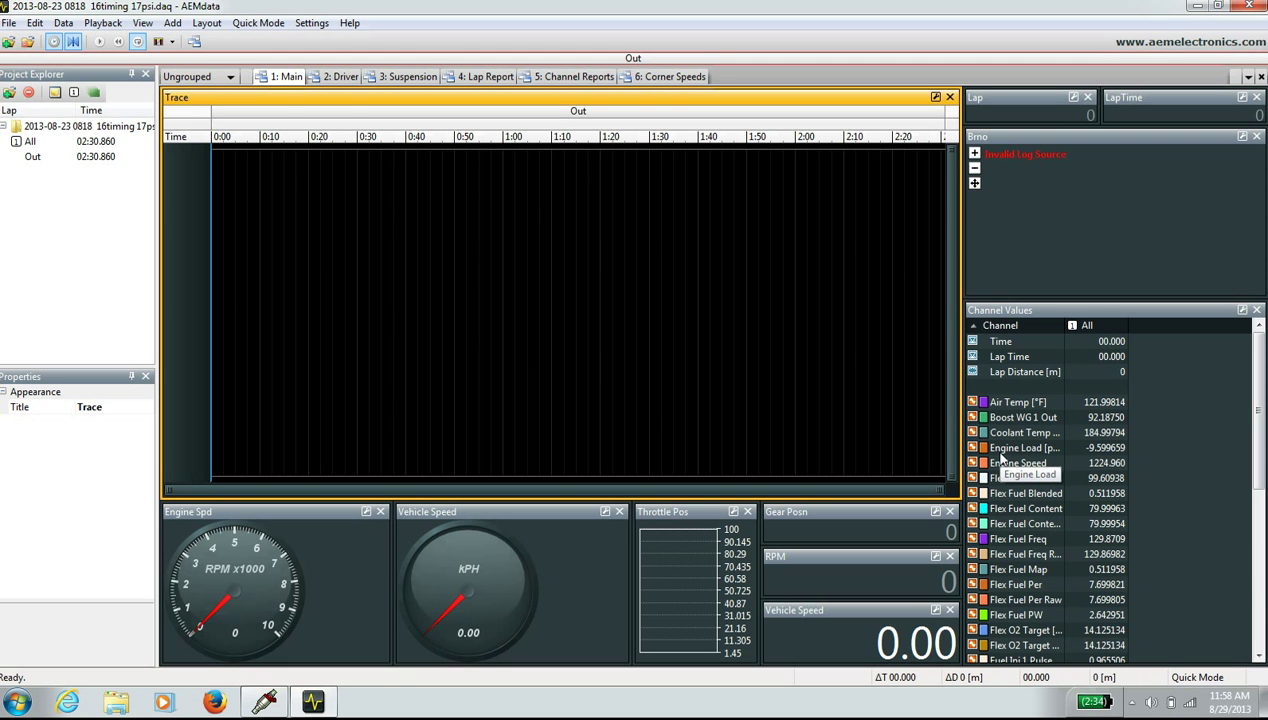
Add the Engine Load, Engine Speed and Flex O2 Target channels to the trace graph
{"action": "left_click_drag", "start_coordinate": [1001, 452], "coordinate": [832, 365]}
{"action": "mouse_move", "coordinate": [1011, 465]}
{"action": "left_mouse_down"}
{"action": "mouse_move", "coordinate": [991, 459]}
{"action": "mouse_move", "coordinate": [939, 379]}
{"action": "left_mouse_up"}
{"action": "scroll", "coordinate": [1262, 418], "scroll_direction": "down", "scroll_amount": 3}
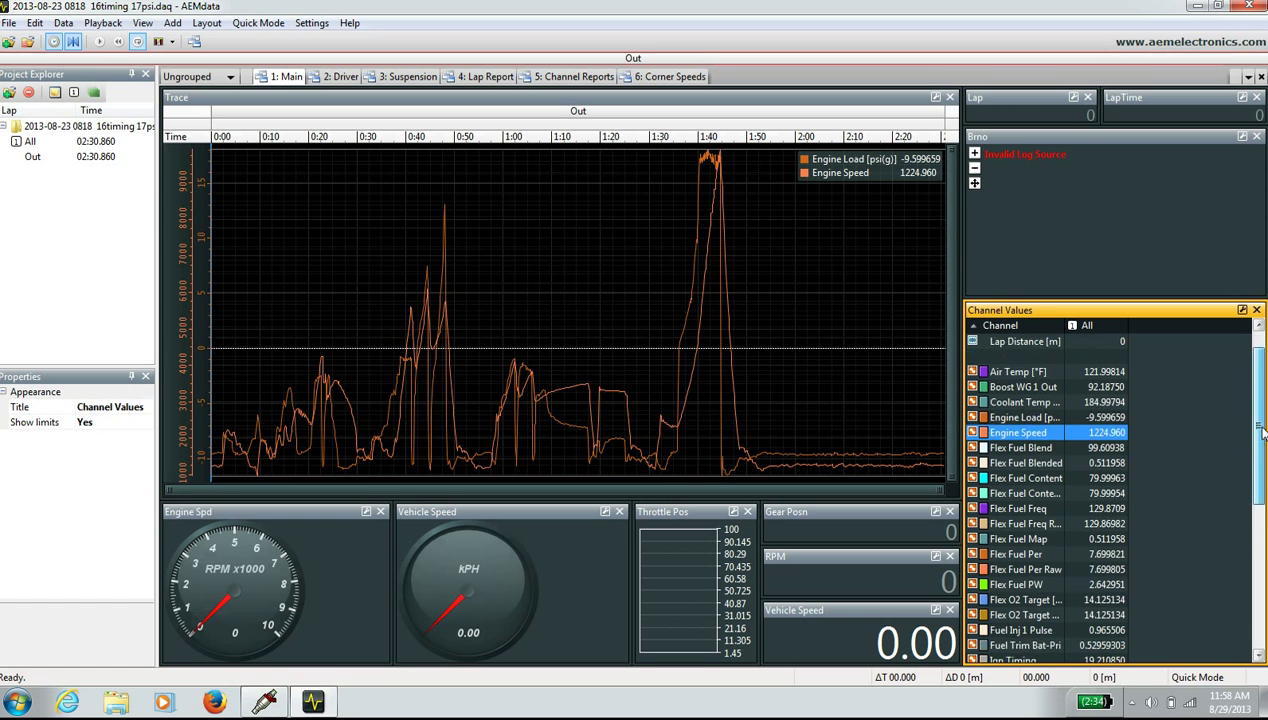
{"action": "mouse_move", "coordinate": [1030, 508]}
{"action": "left_mouse_down"}
{"action": "mouse_move", "coordinate": [720, 335]}
{"action": "mouse_move", "coordinate": [751, 335]}
{"action": "left_mouse_up"}
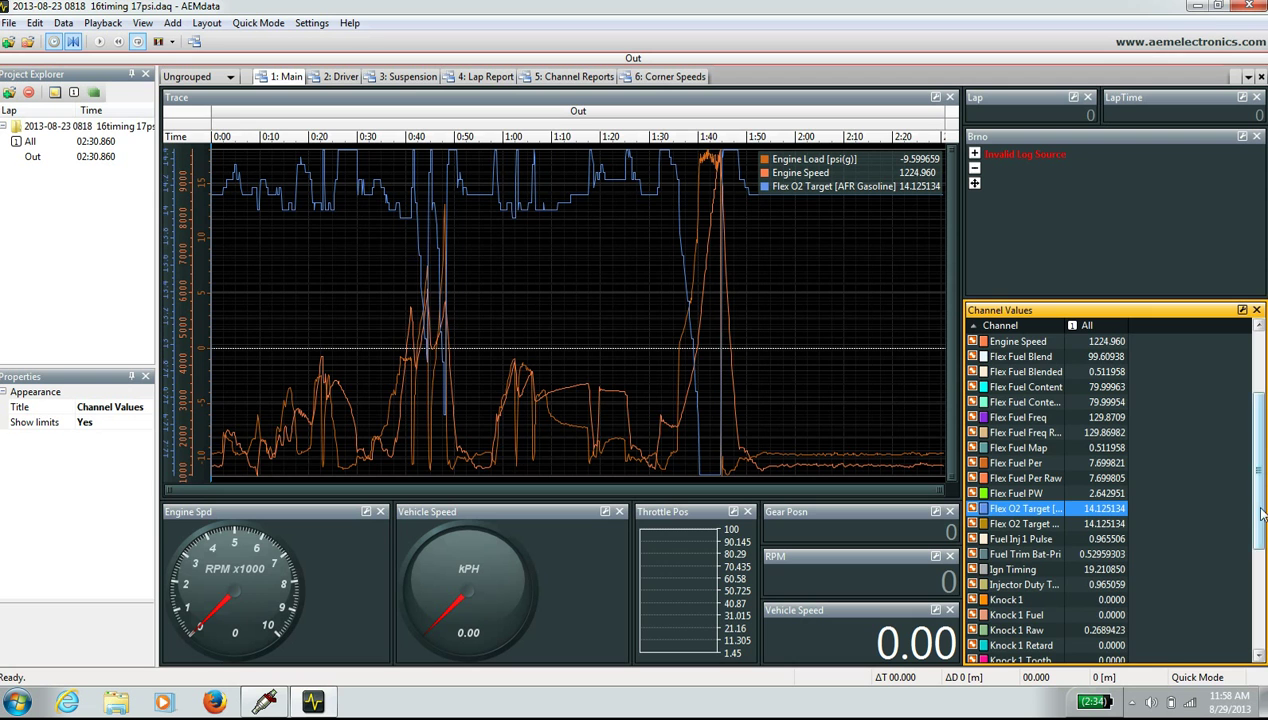
Add the Knock 1 Volts and O2 #1 channels to the trace graph
{"action": "scroll", "coordinate": [1262, 538], "scroll_direction": "down", "scroll_amount": 1}
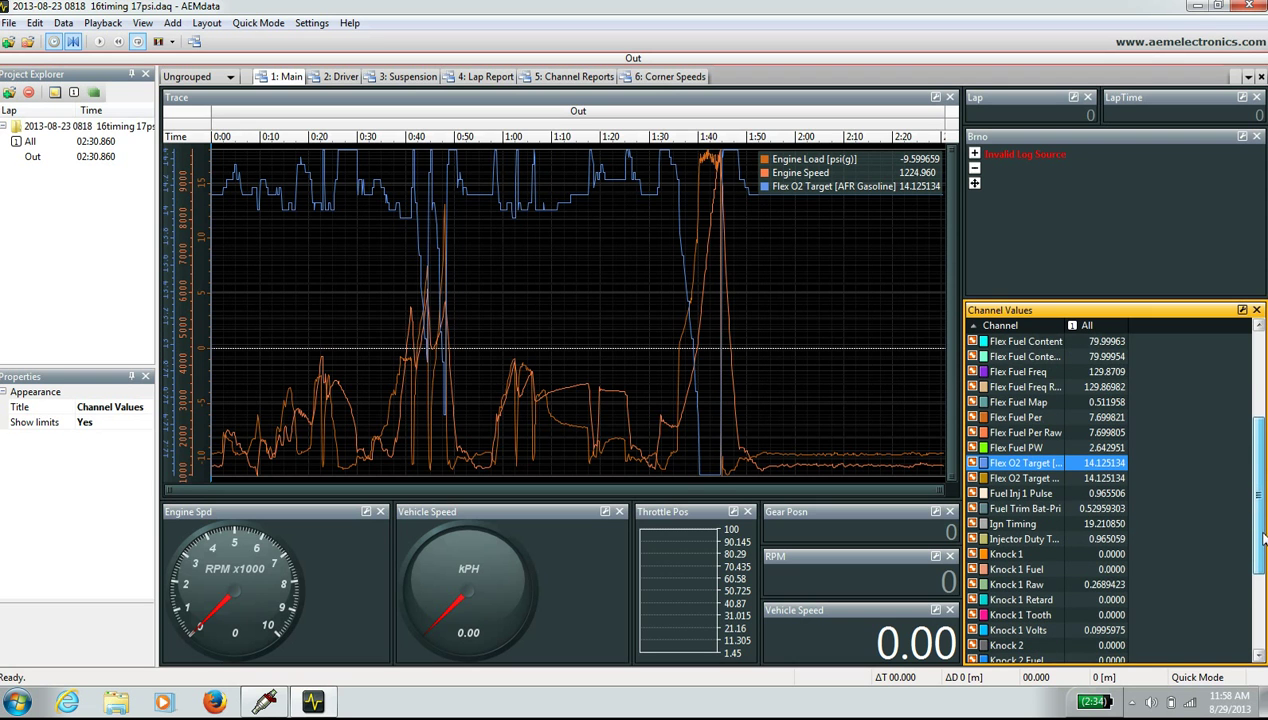
{"action": "scroll", "coordinate": [1255, 540], "scroll_direction": "down", "scroll_amount": 1}
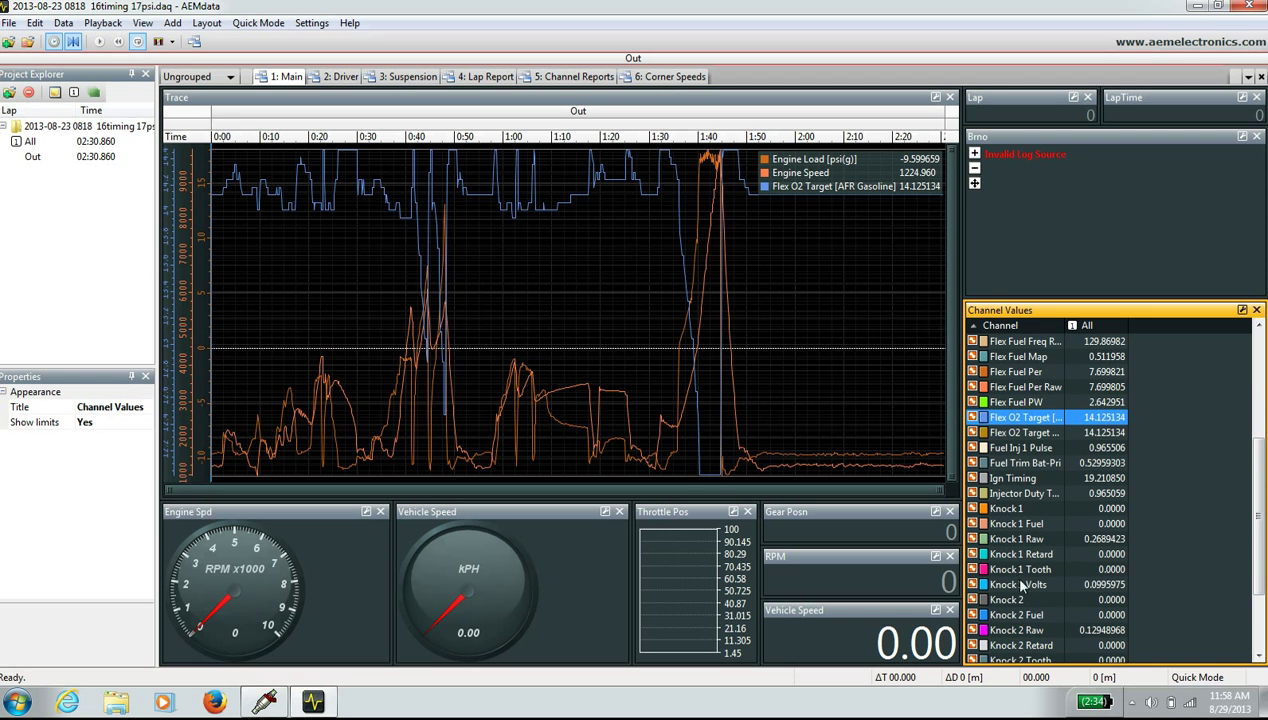
{"action": "left_click_drag", "start_coordinate": [1022, 587], "coordinate": [819, 380]}
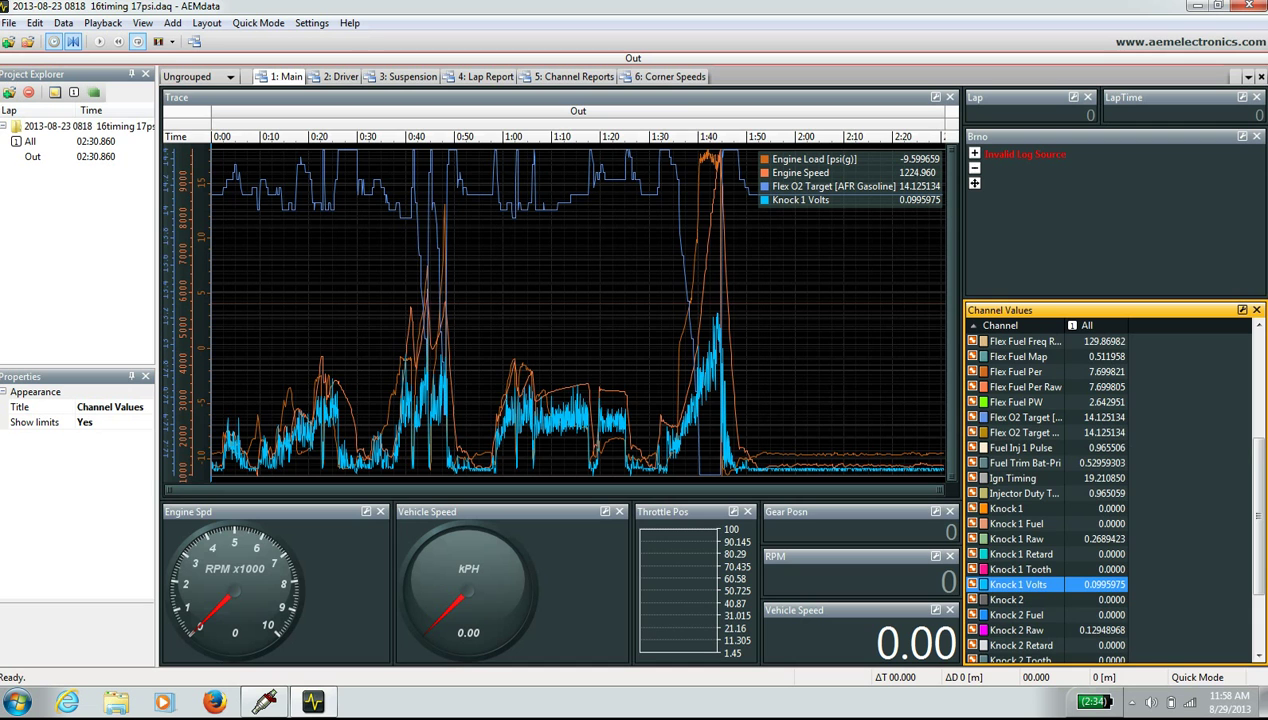
{"action": "left_click_drag", "start_coordinate": [1262, 457], "coordinate": [1264, 527]}
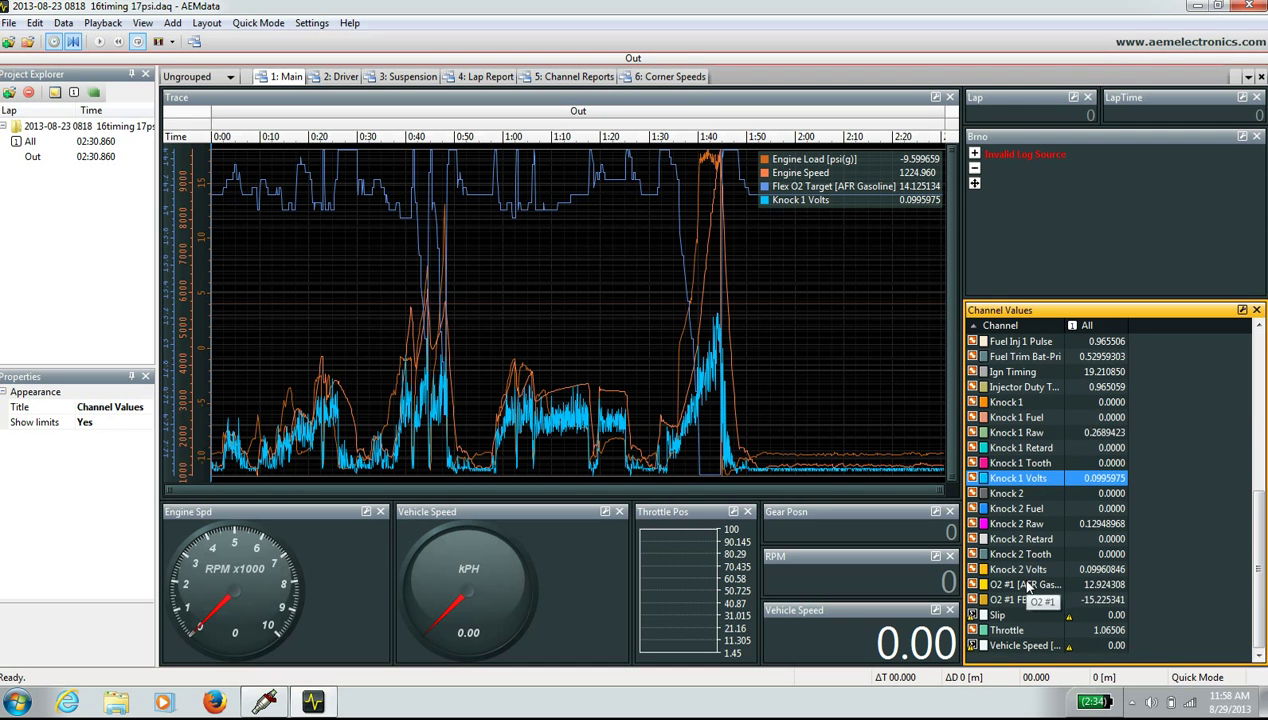
{"action": "mouse_move", "coordinate": [1028, 588]}
{"action": "left_mouse_down"}
{"action": "mouse_move", "coordinate": [815, 408]}
{"action": "mouse_move", "coordinate": [703, 350]}
{"action": "left_mouse_up"}
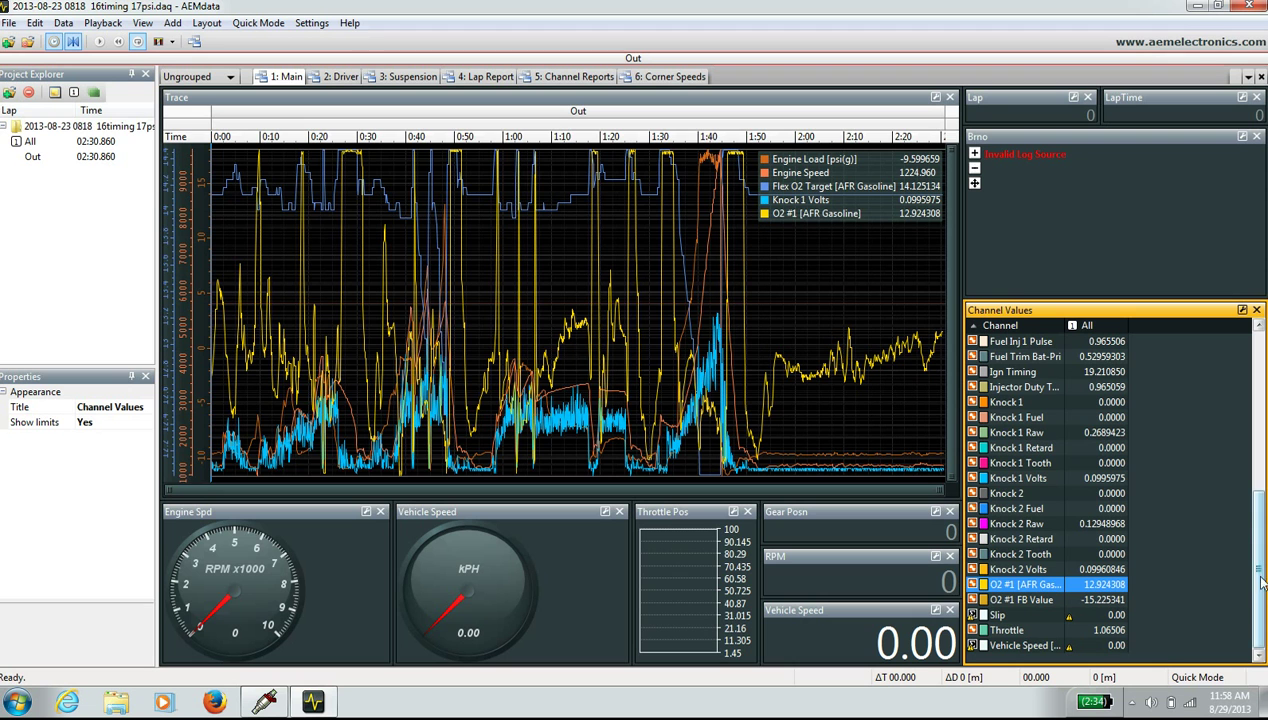
Add the Throttle channel to the trace graph and open its channel properties
{"action": "left_click_drag", "start_coordinate": [1022, 630], "coordinate": [702, 416]}
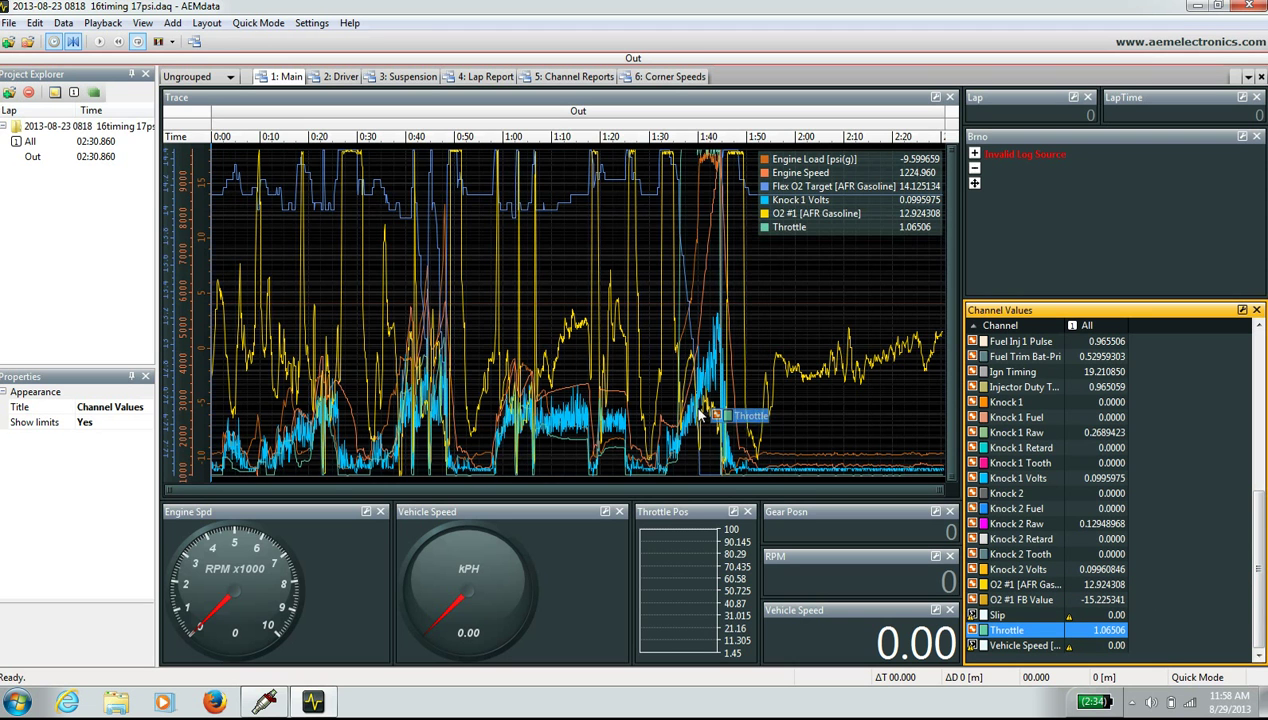
{"action": "right_click", "coordinate": [784, 227]}
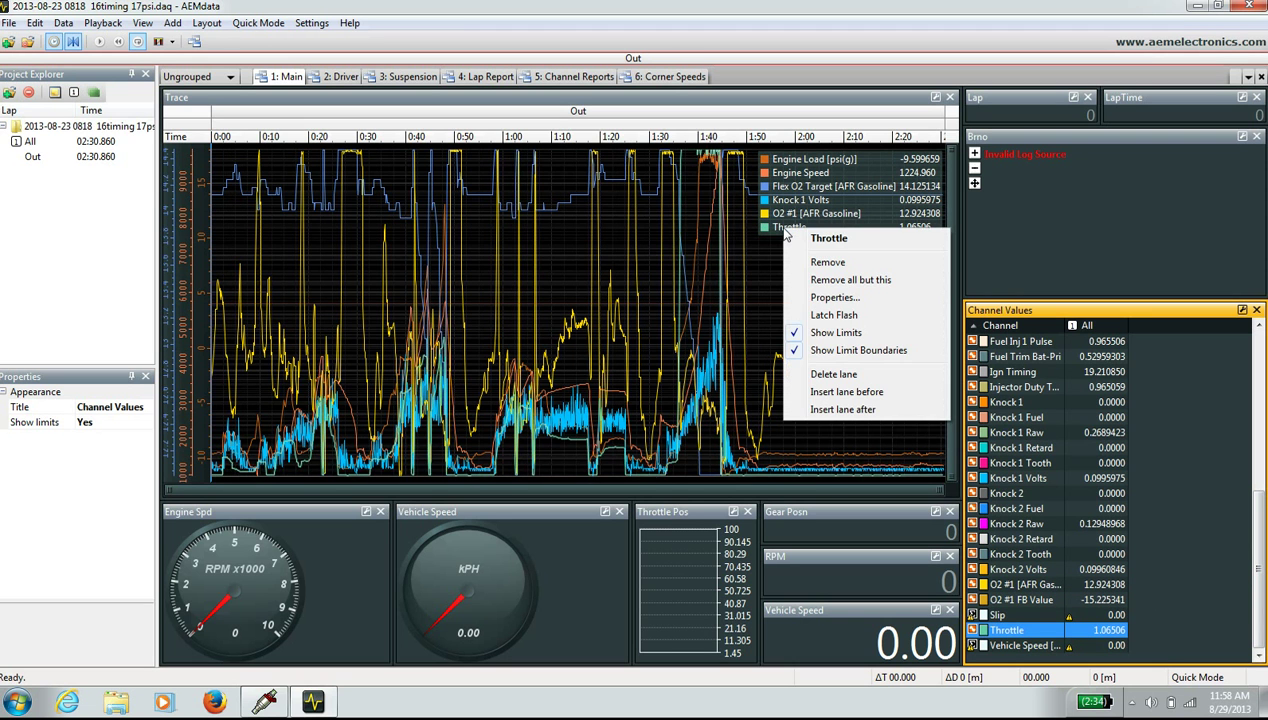
{"action": "left_click", "coordinate": [813, 299]}
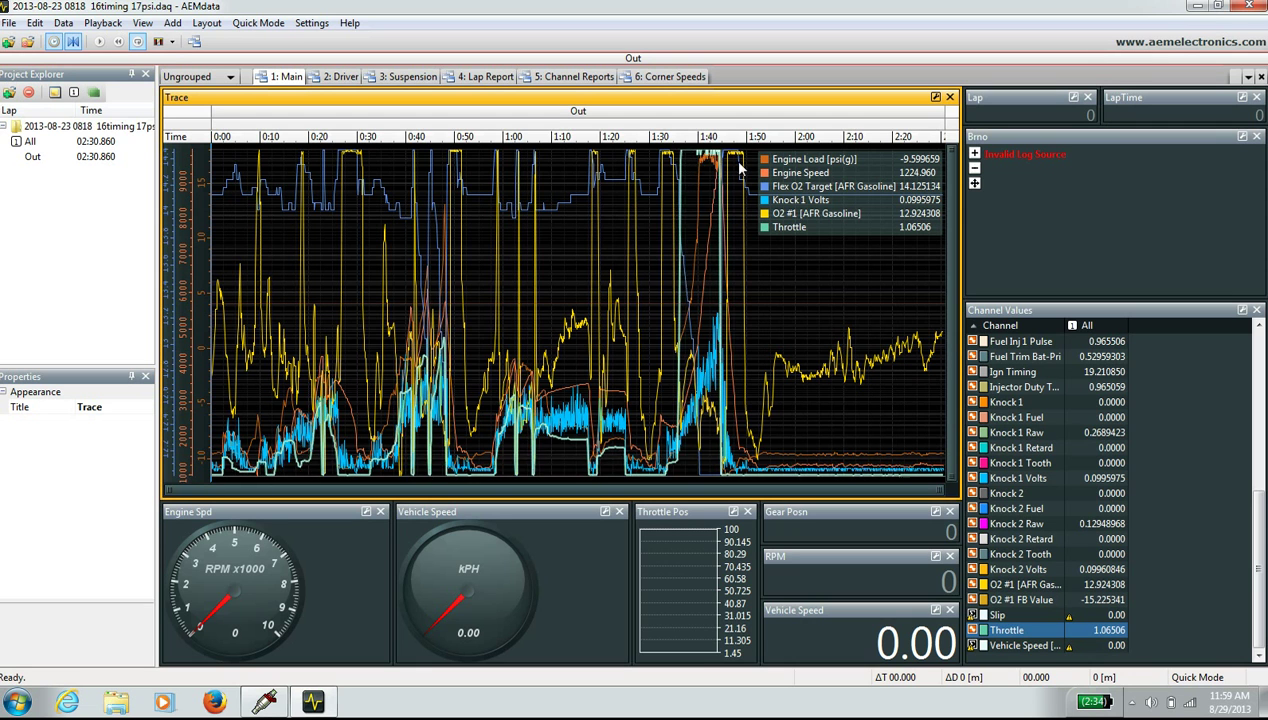
Select the full-throttle pull from about 1:35.0 to 1:45.7 on the trace and zoom to that selection
{"action": "left_click", "coordinate": [673, 165]}
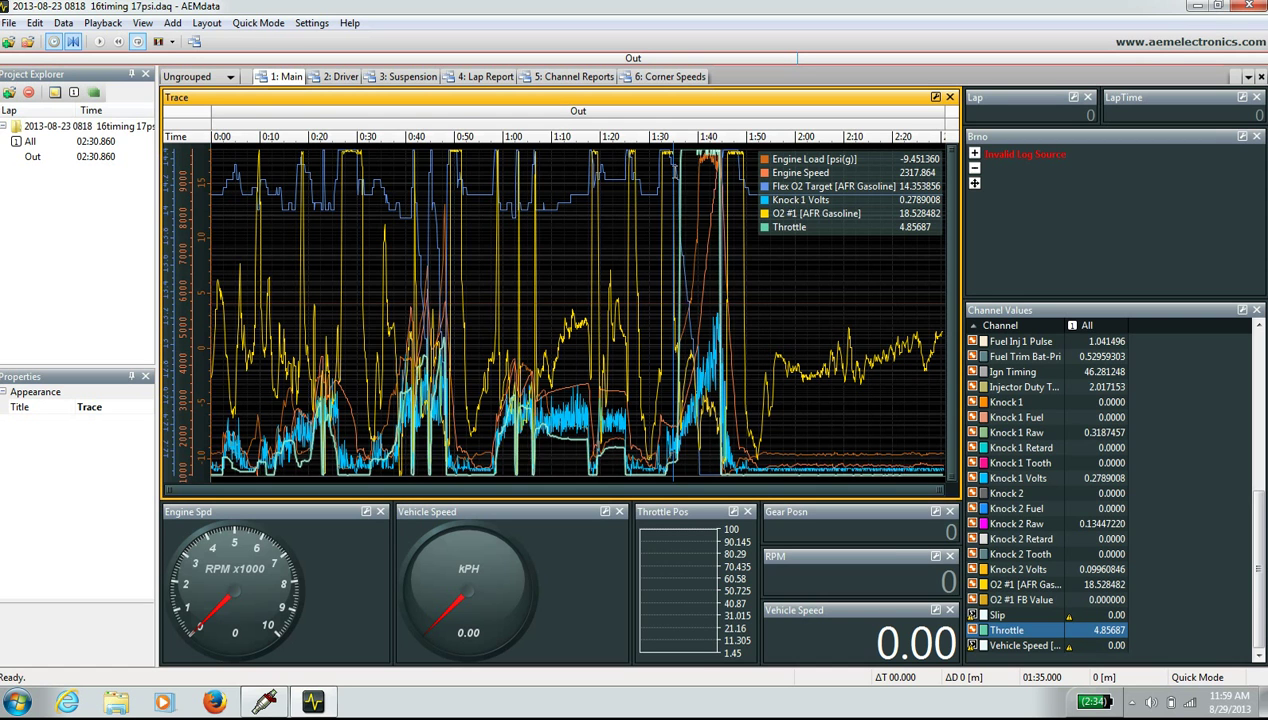
{"action": "left_click", "coordinate": [726, 188], "text": "shift"}
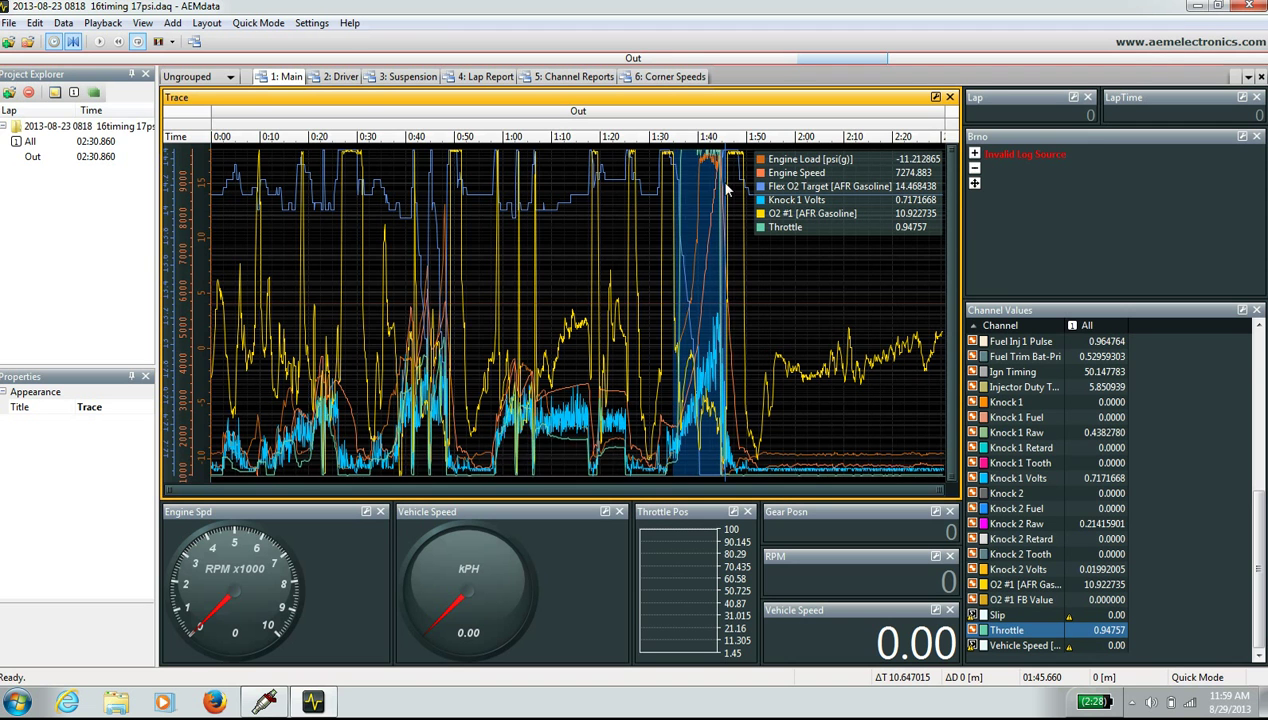
{"action": "right_click", "coordinate": [697, 185]}
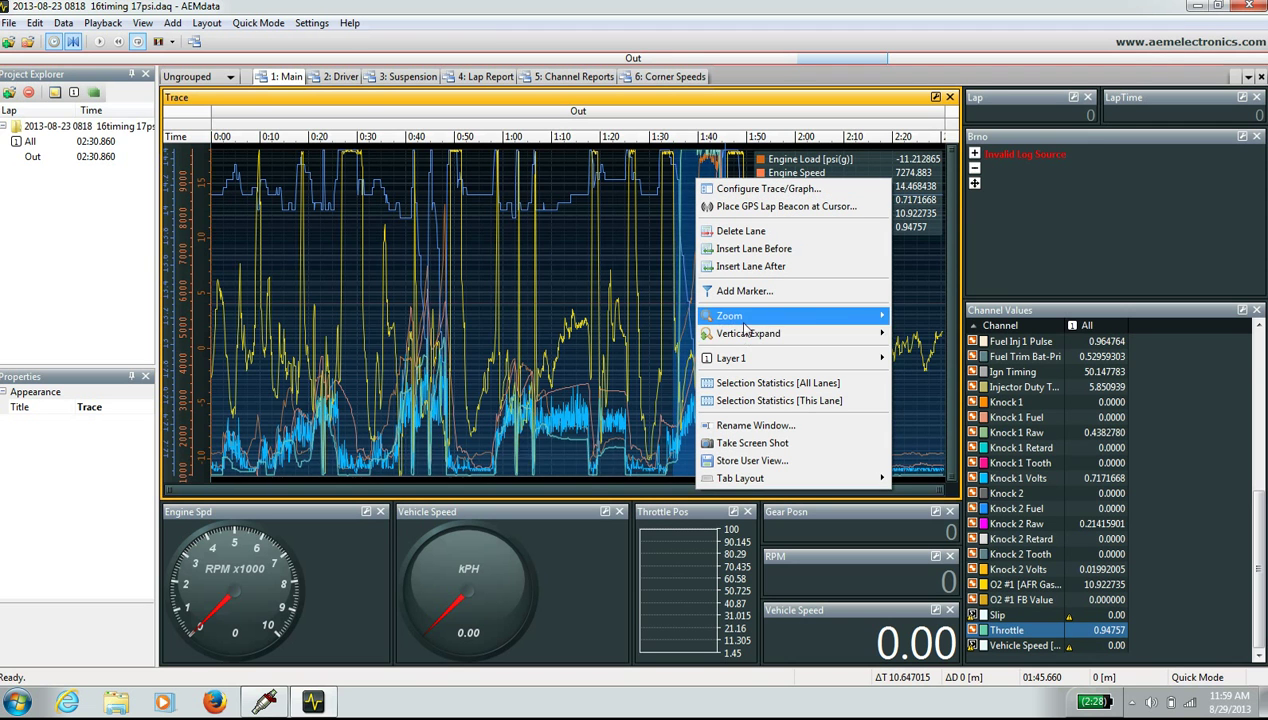
{"action": "mouse_move", "coordinate": [860, 316]}
{"action": "left_click", "coordinate": [927, 316]}
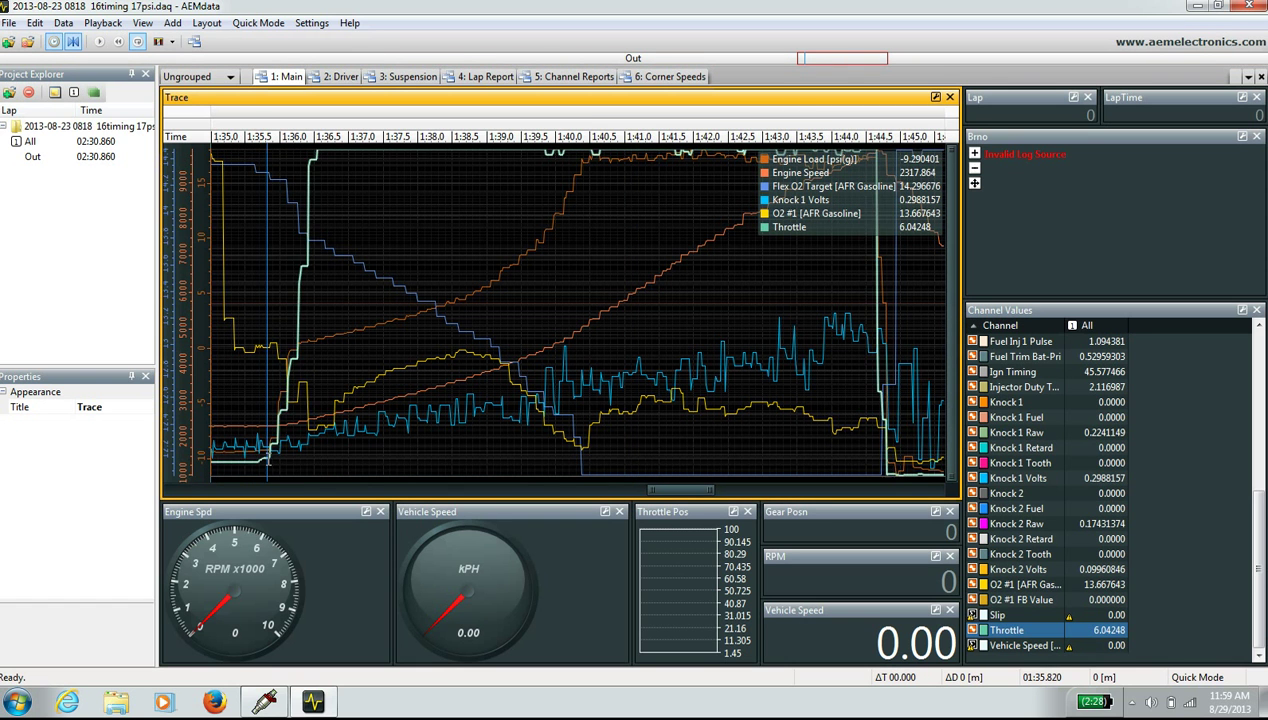
Narrow the trace selection to about 1:35.8 through 1:45.0 and zoom to it
{"action": "left_click", "coordinate": [898, 468]}
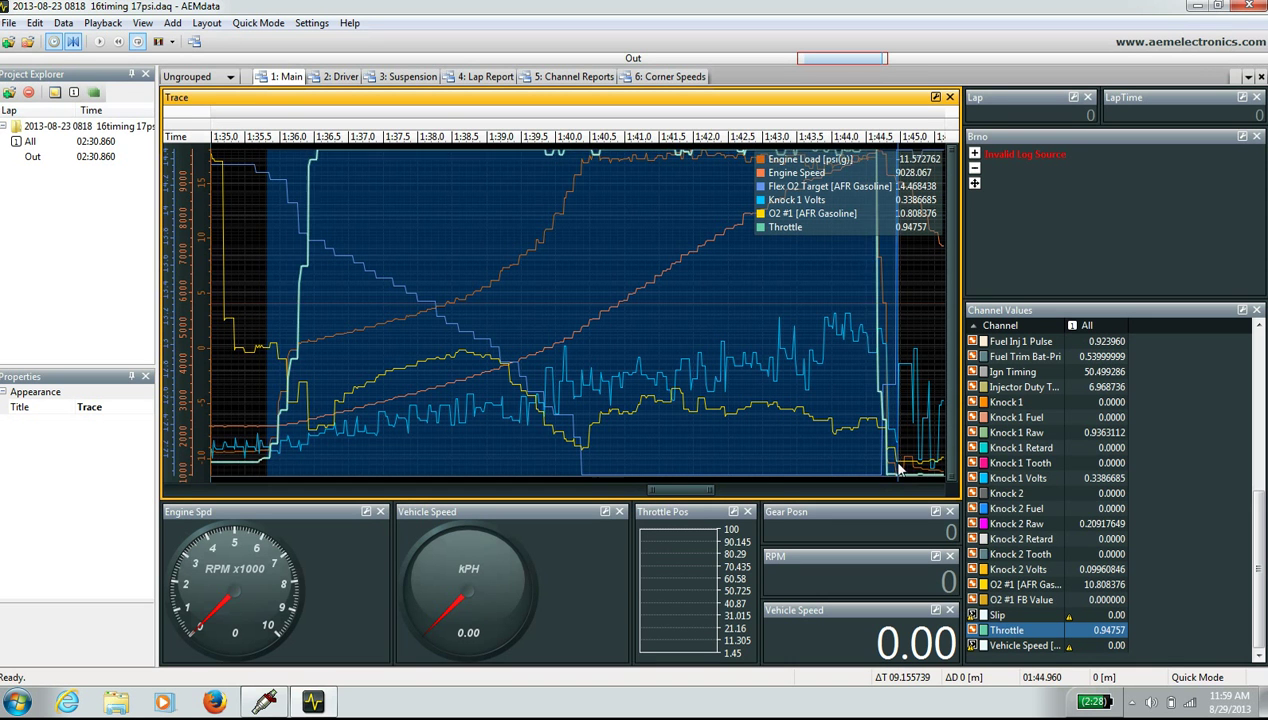
{"action": "right_click", "coordinate": [577, 345]}
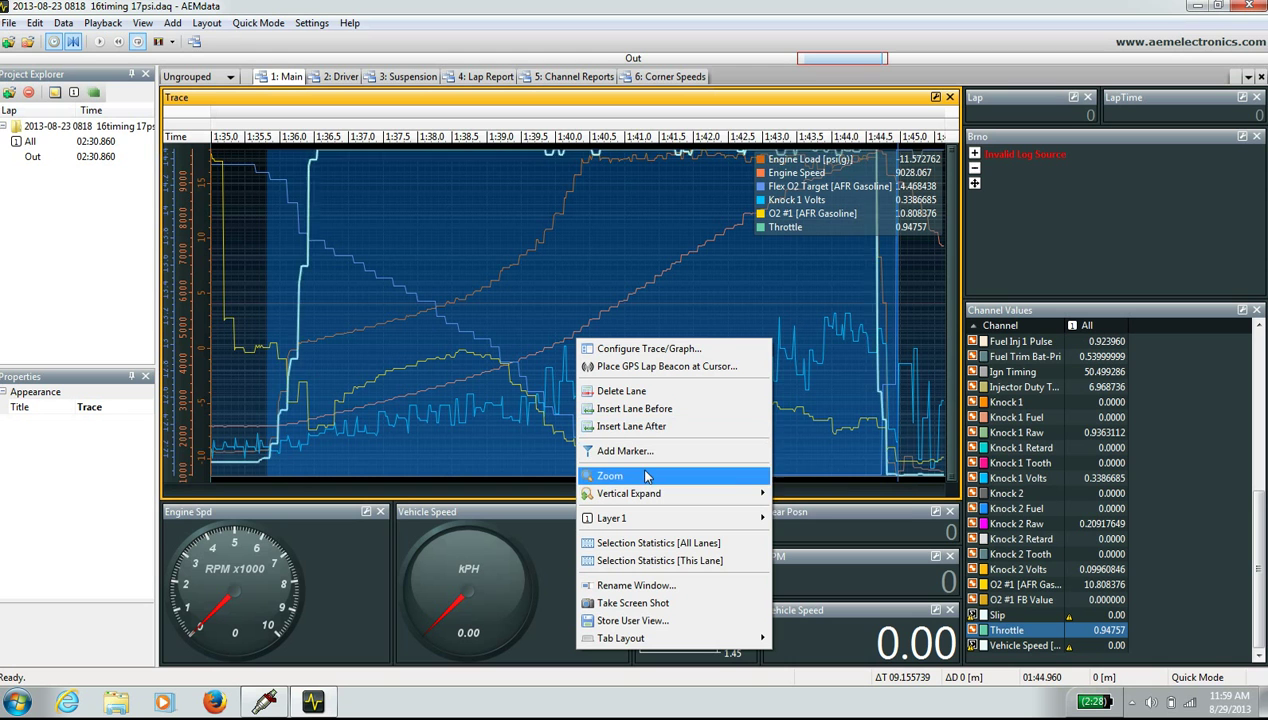
{"action": "mouse_move", "coordinate": [680, 476]}
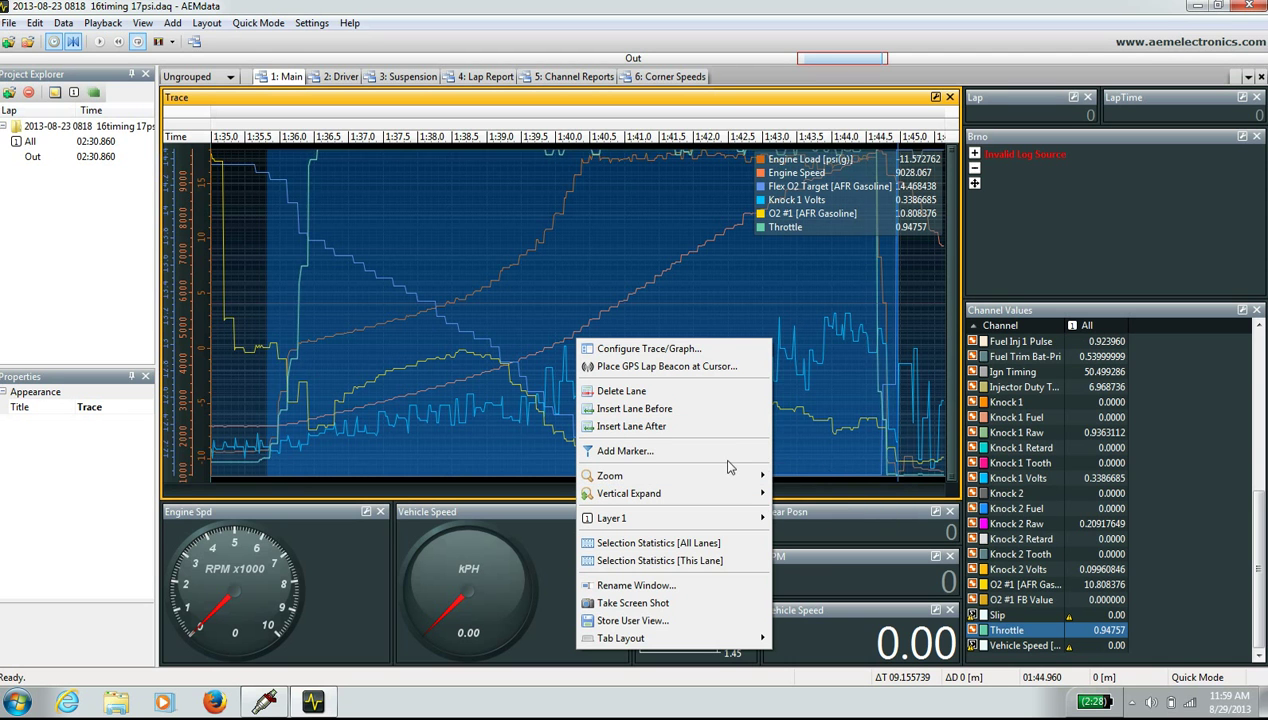
{"action": "left_click", "coordinate": [789, 478]}
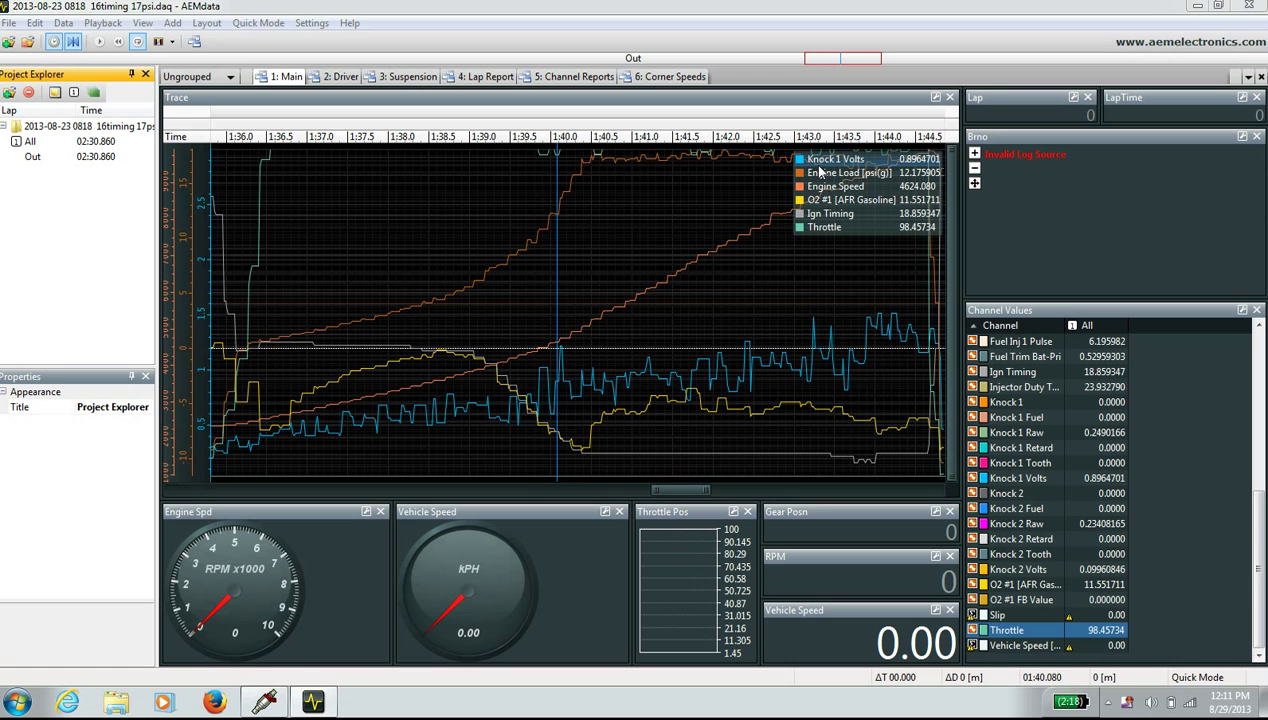
Try the automatic view range for the Knock 1 Volts channel, then return it to the fixed range with a maximum of 3
{"action": "right_click", "coordinate": [818, 173]}
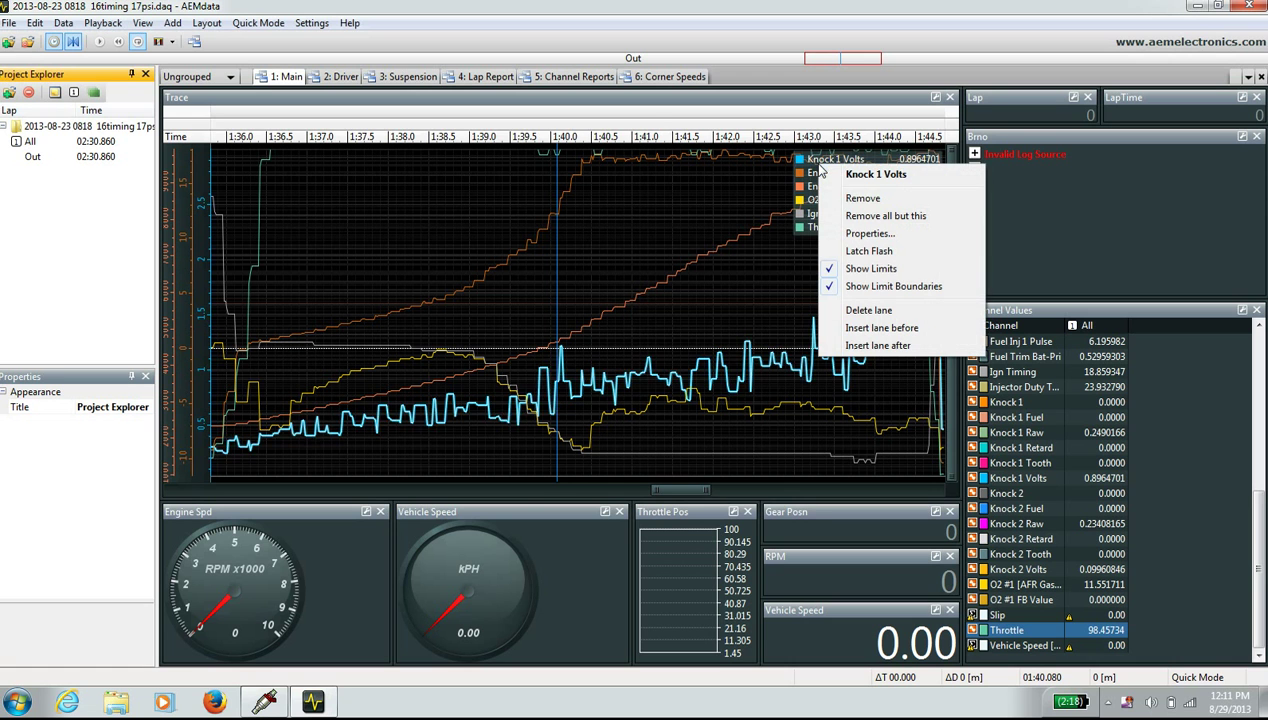
{"action": "left_click", "coordinate": [840, 233]}
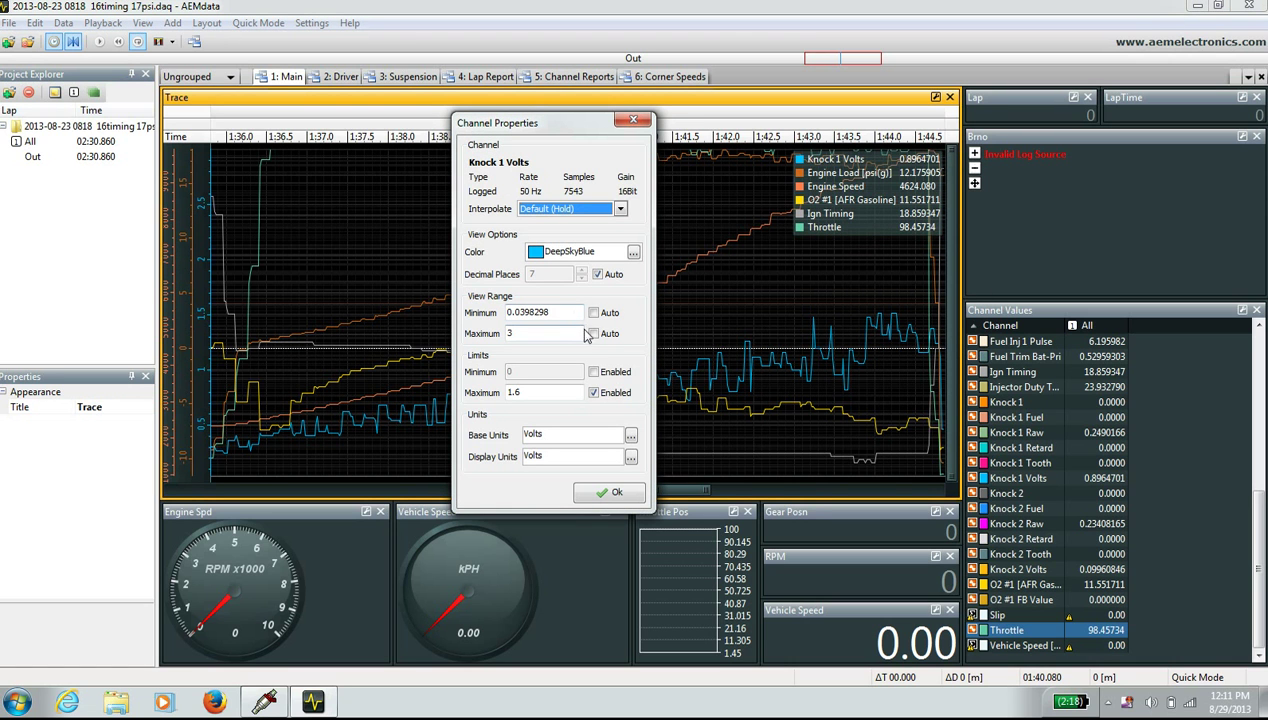
{"action": "left_click", "coordinate": [594, 313]}
{"action": "left_click", "coordinate": [594, 334]}
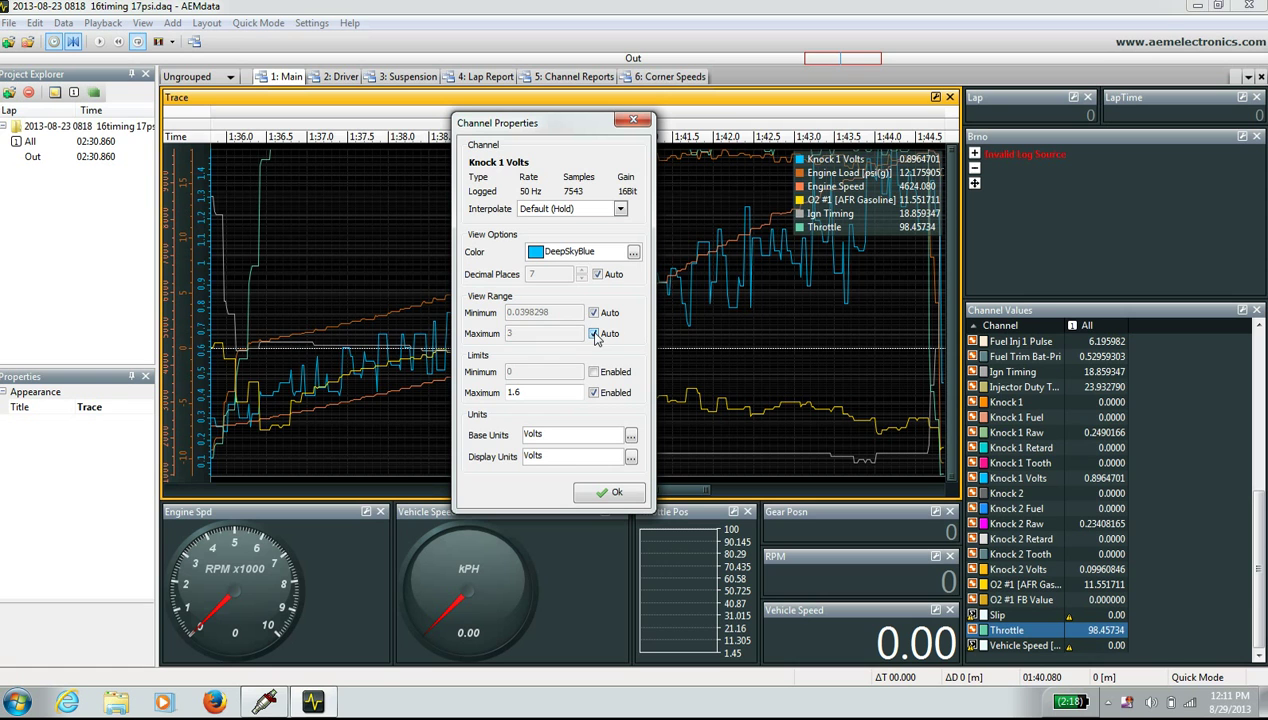
{"action": "left_click", "coordinate": [594, 334]}
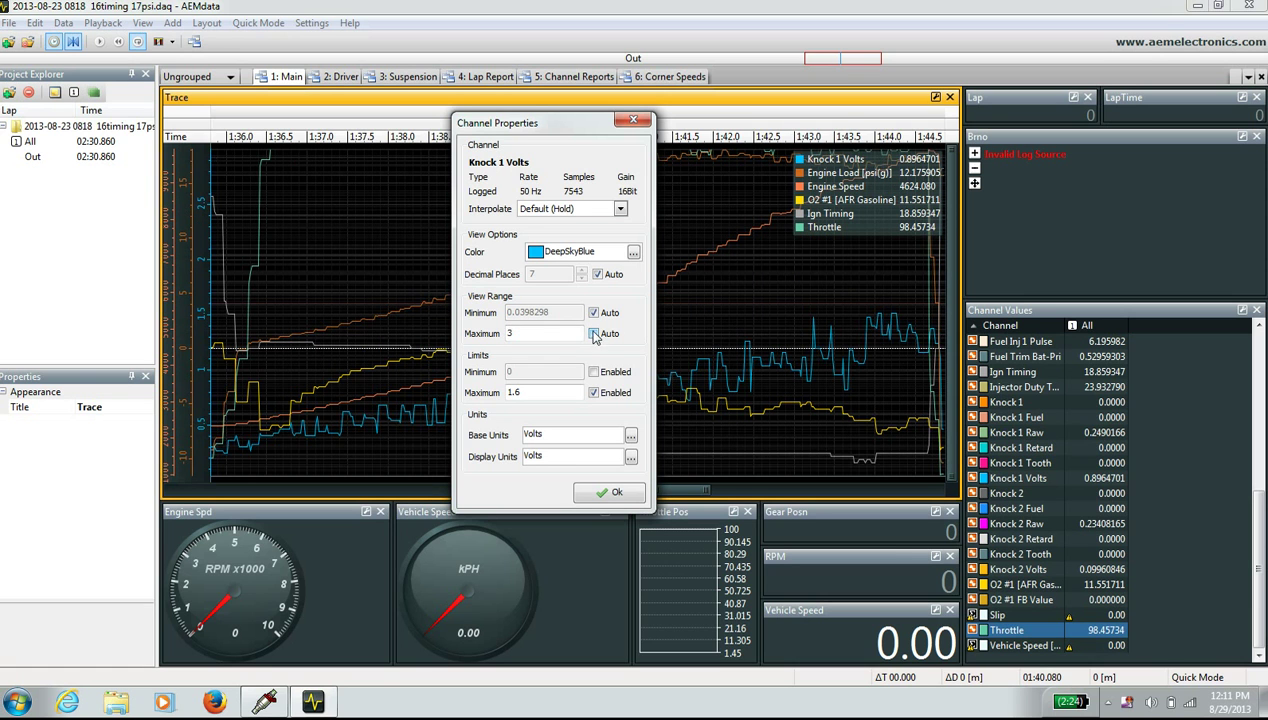
{"action": "left_click", "coordinate": [594, 313]}
{"action": "double_click", "coordinate": [560, 333]}
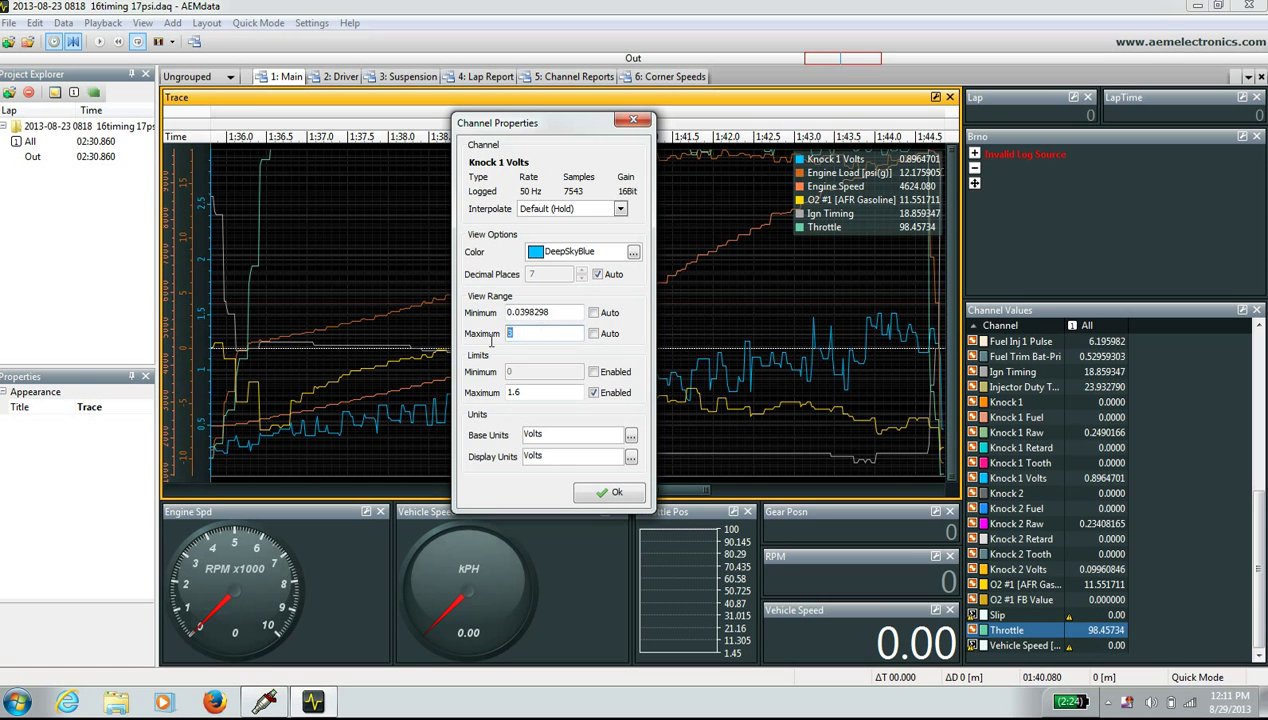
{"action": "type", "text": "4"}
{"action": "left_click", "coordinate": [637, 493]}
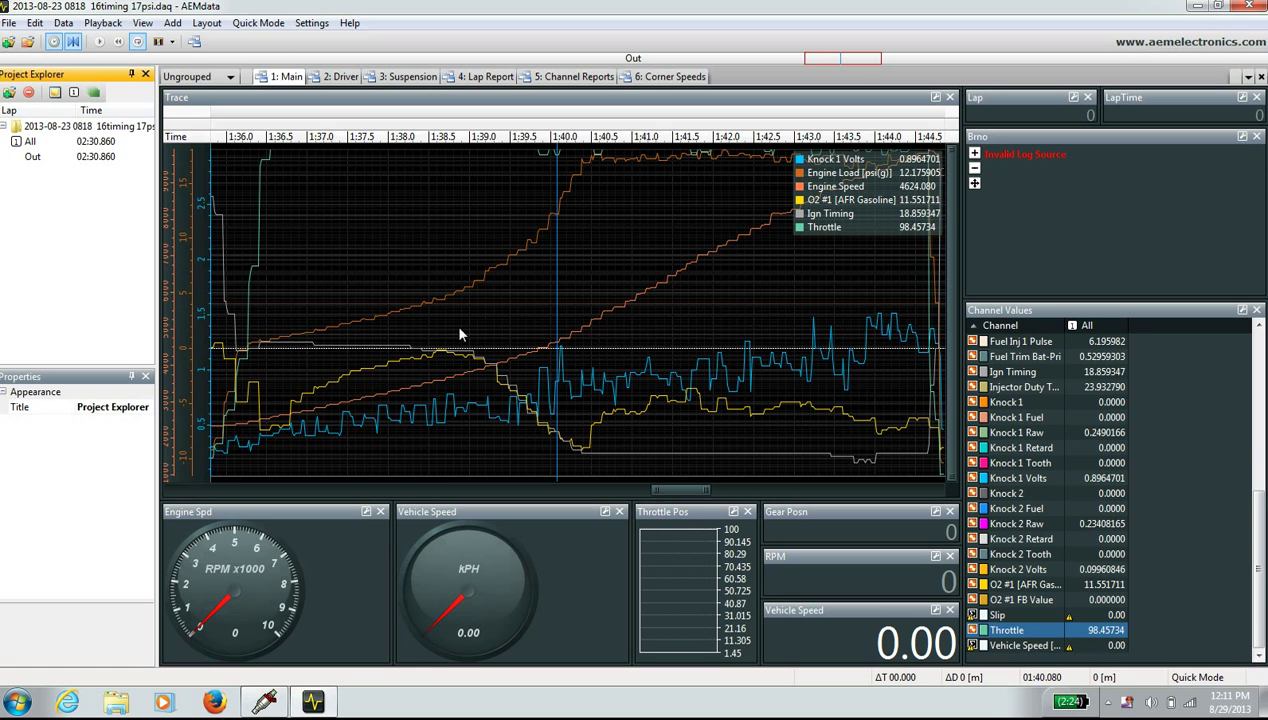
Move the trace cursor to 1:44.0 to read the channel values near the end of the pull
{"action": "left_click", "coordinate": [803, 335]}
{"action": "left_click_drag", "start_coordinate": [825, 333], "coordinate": [875, 334]}
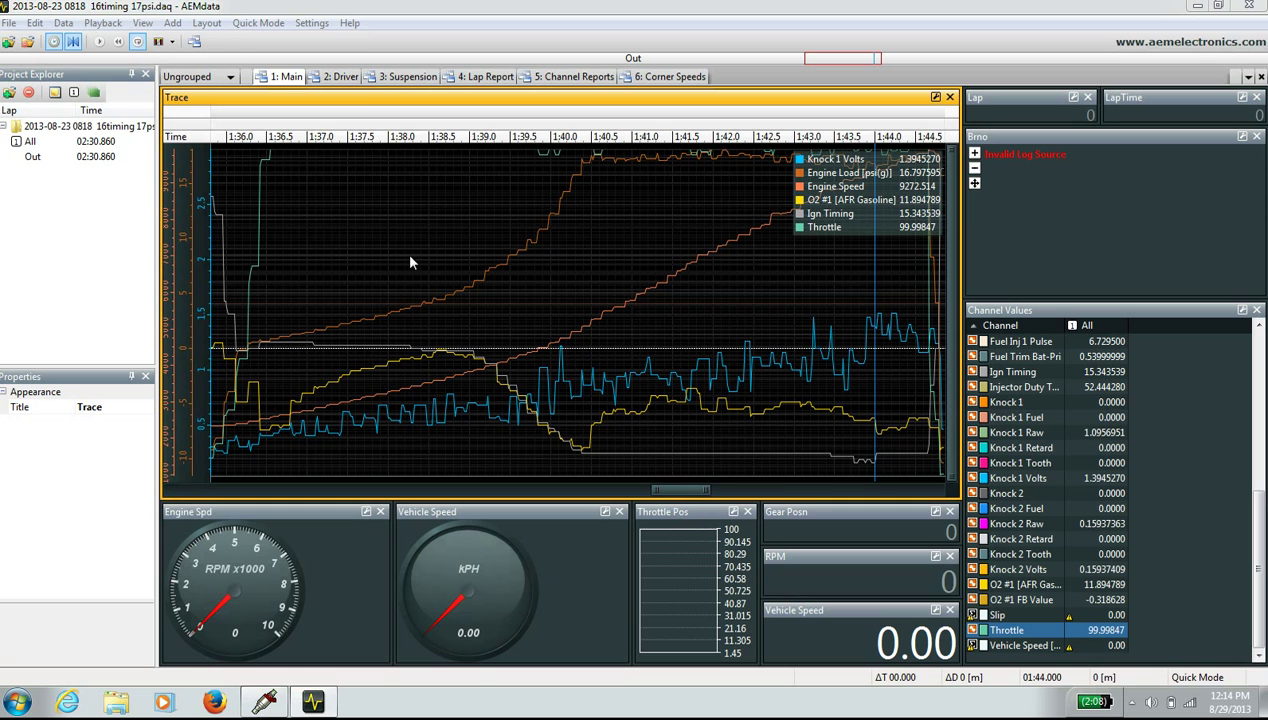
Open the CSV export of the log data and deselect every channel
{"action": "left_click", "coordinate": [8, 23]}
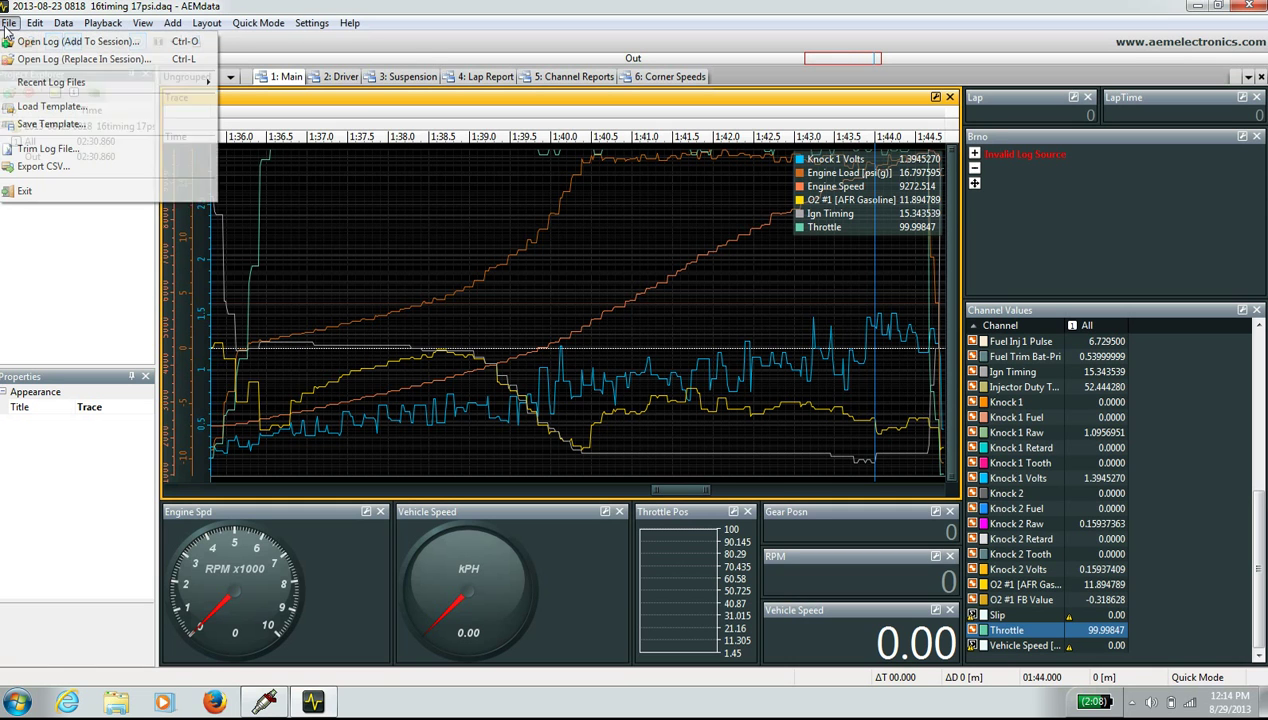
{"action": "left_click", "coordinate": [53, 175]}
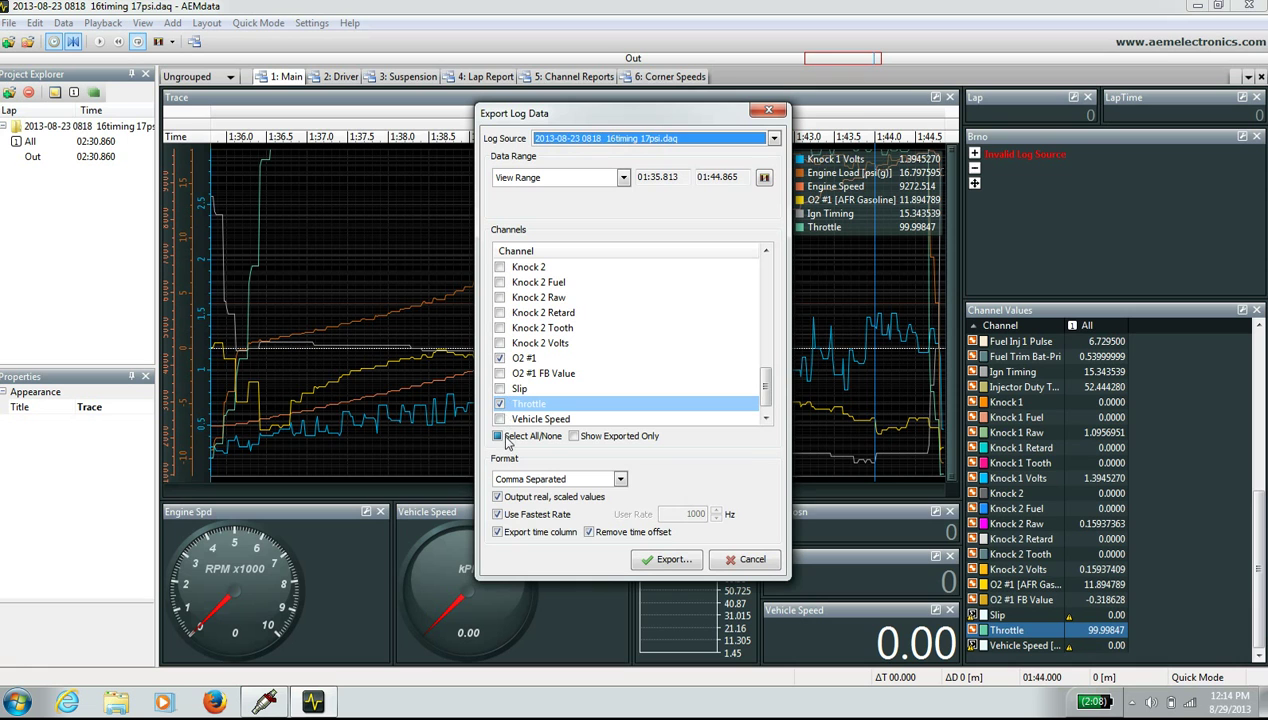
{"action": "left_click", "coordinate": [498, 436]}
{"action": "left_click", "coordinate": [506, 441]}
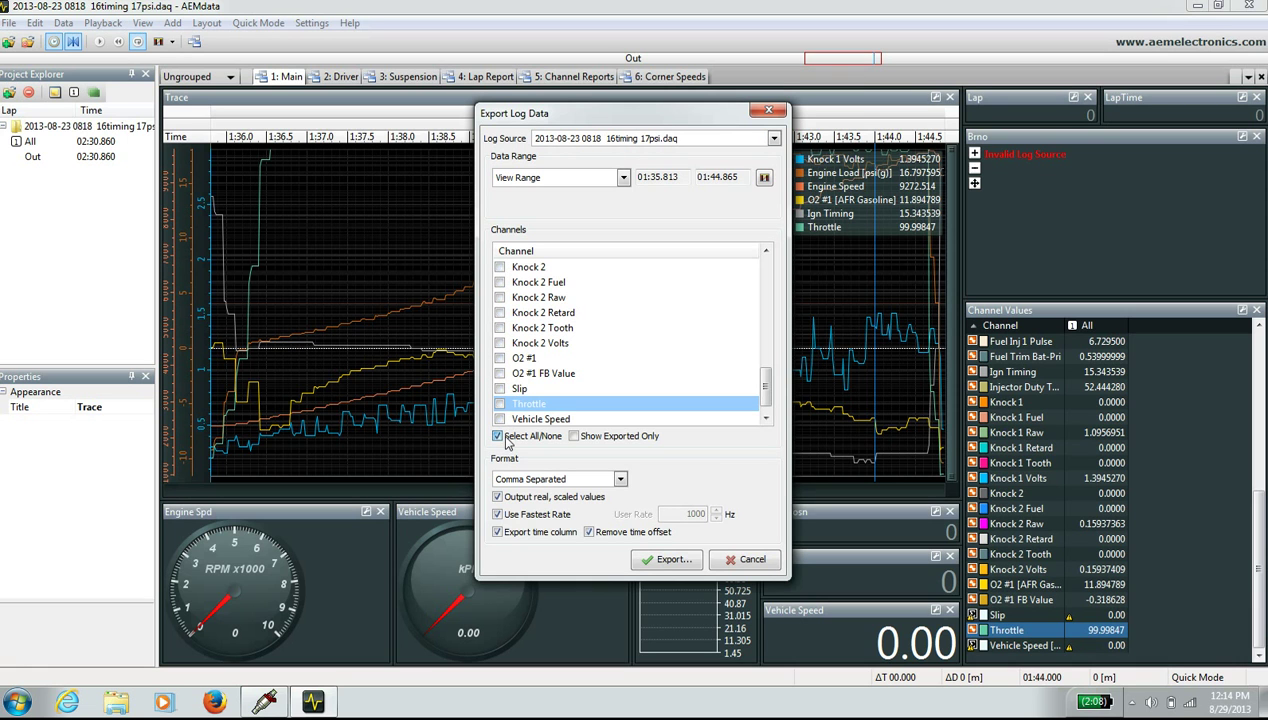
Include only the Engine Load, Engine Speed, O2 #1 and Throttle channels in the export
{"action": "left_click_drag", "start_coordinate": [764, 388], "coordinate": [768, 270]}
{"action": "left_click", "coordinate": [499, 312]}
{"action": "left_click", "coordinate": [499, 328]}
{"action": "left_click_drag", "start_coordinate": [766, 288], "coordinate": [752, 398]}
{"action": "left_click", "coordinate": [500, 343]}
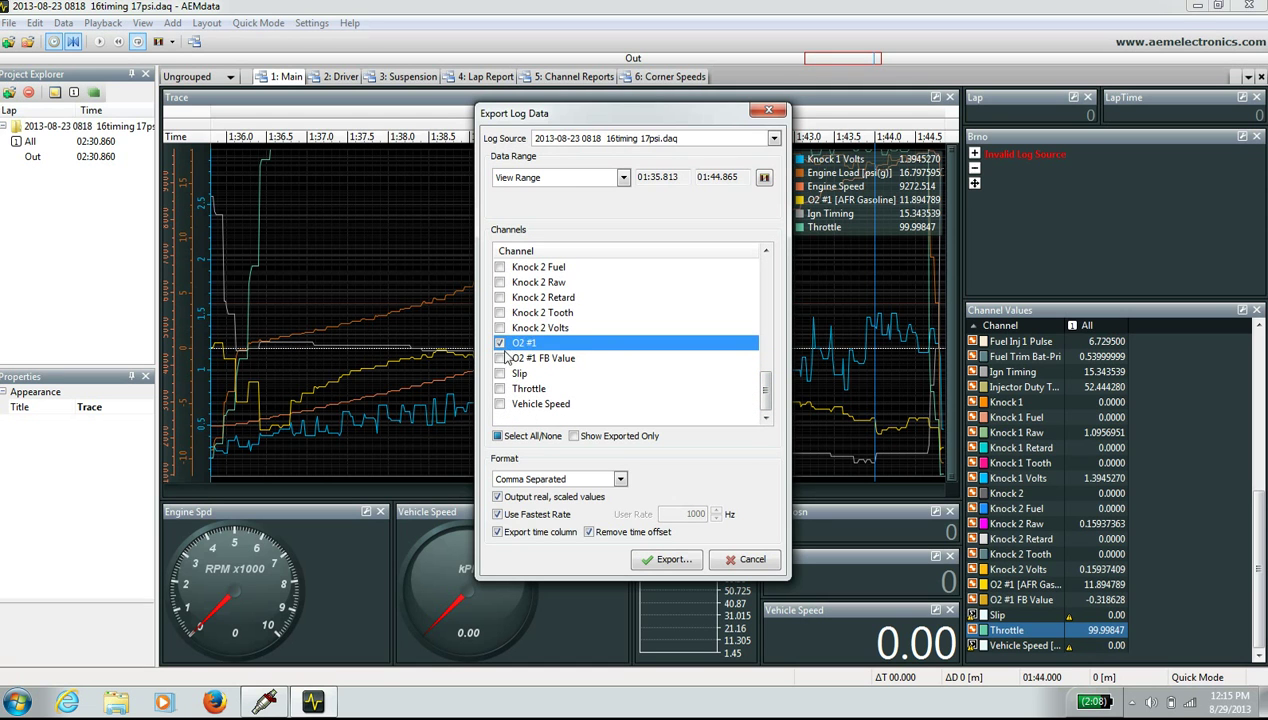
{"action": "left_click", "coordinate": [500, 388]}
Choose Comma Separated as the export format and keep the time column included
{"action": "left_click", "coordinate": [537, 484]}
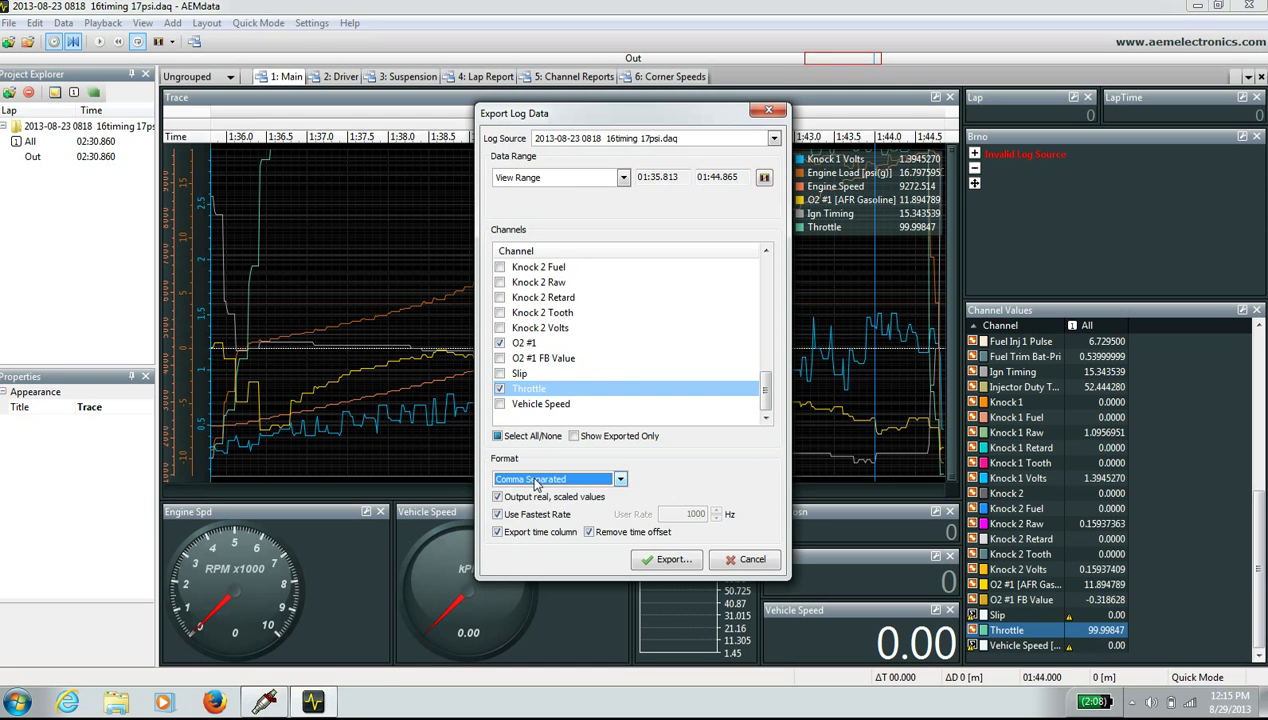
{"action": "left_click", "coordinate": [525, 481]}
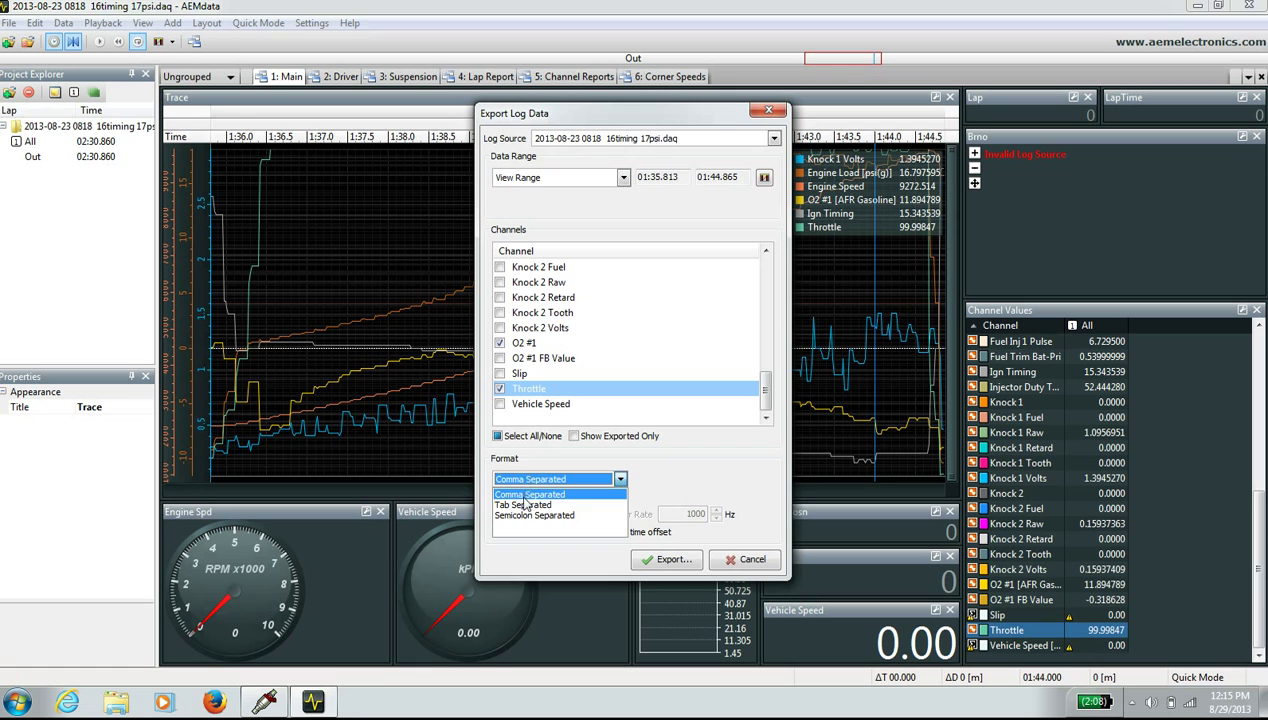
{"action": "left_click", "coordinate": [524, 495]}
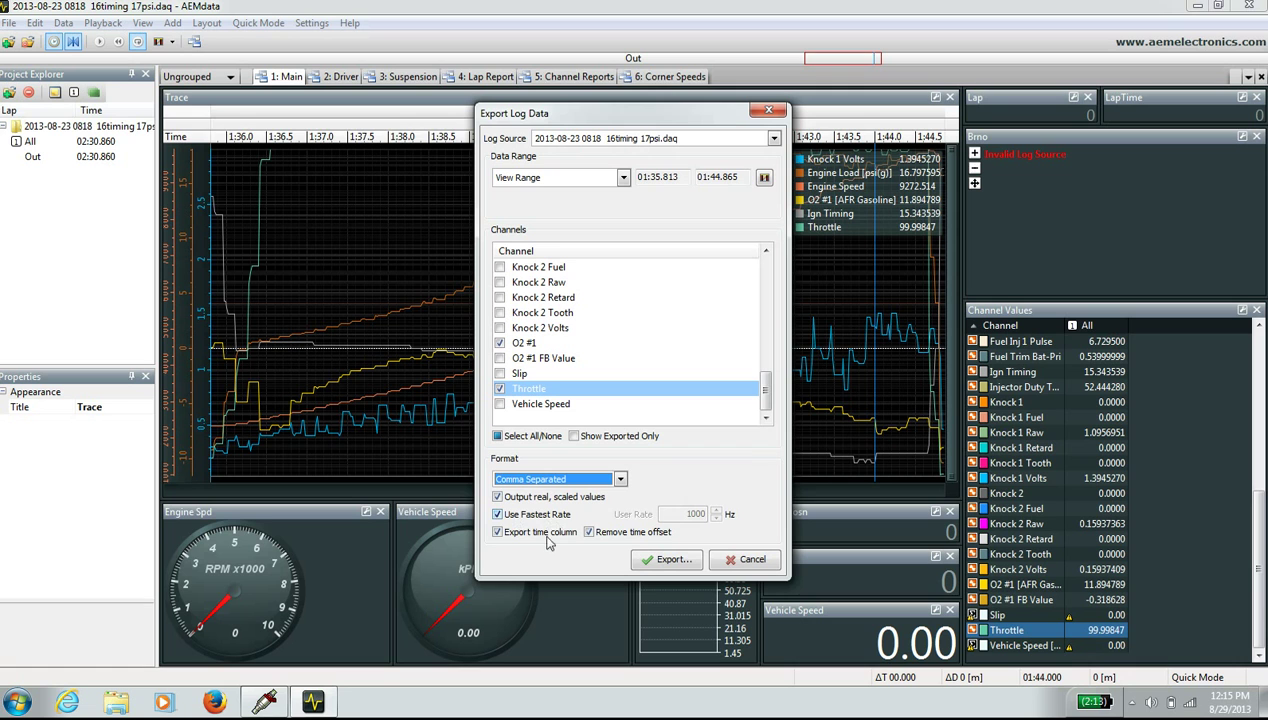
{"action": "left_click", "coordinate": [512, 537]}
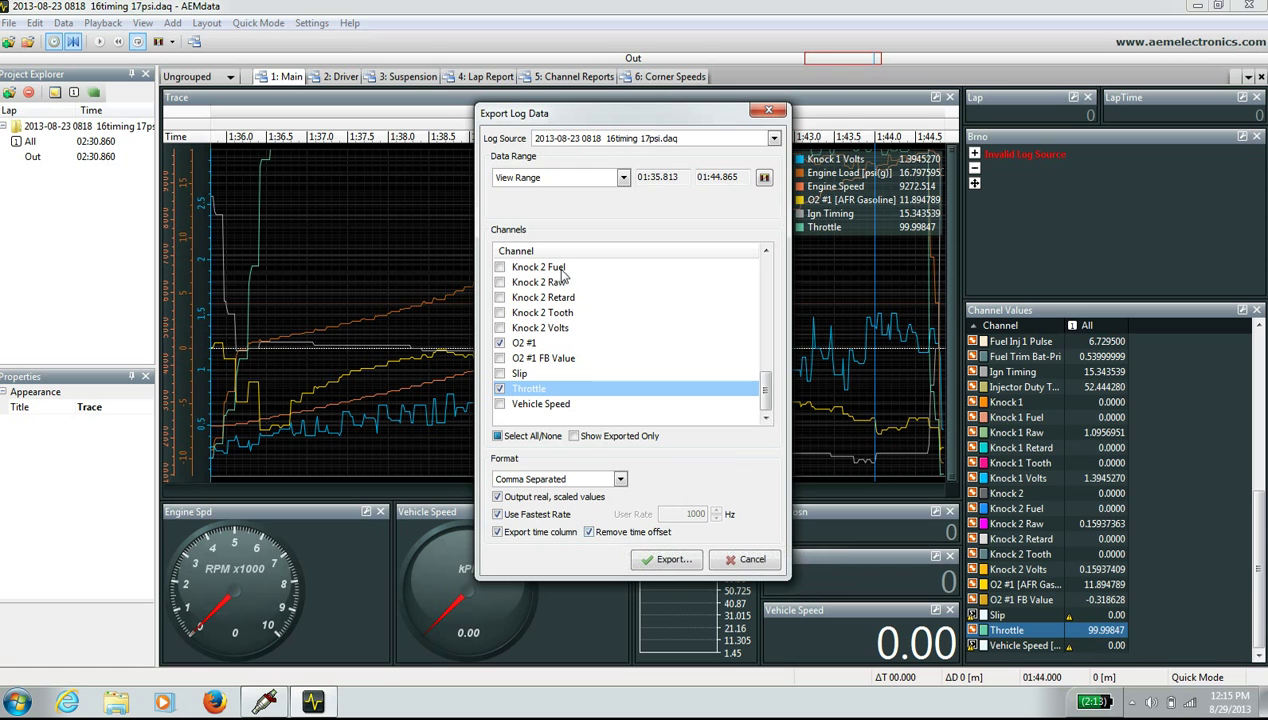
Try Lap as the export's data range, then return it to View Range
{"action": "left_click", "coordinate": [536, 180]}
{"action": "left_click", "coordinate": [531, 200]}
{"action": "left_click", "coordinate": [524, 178]}
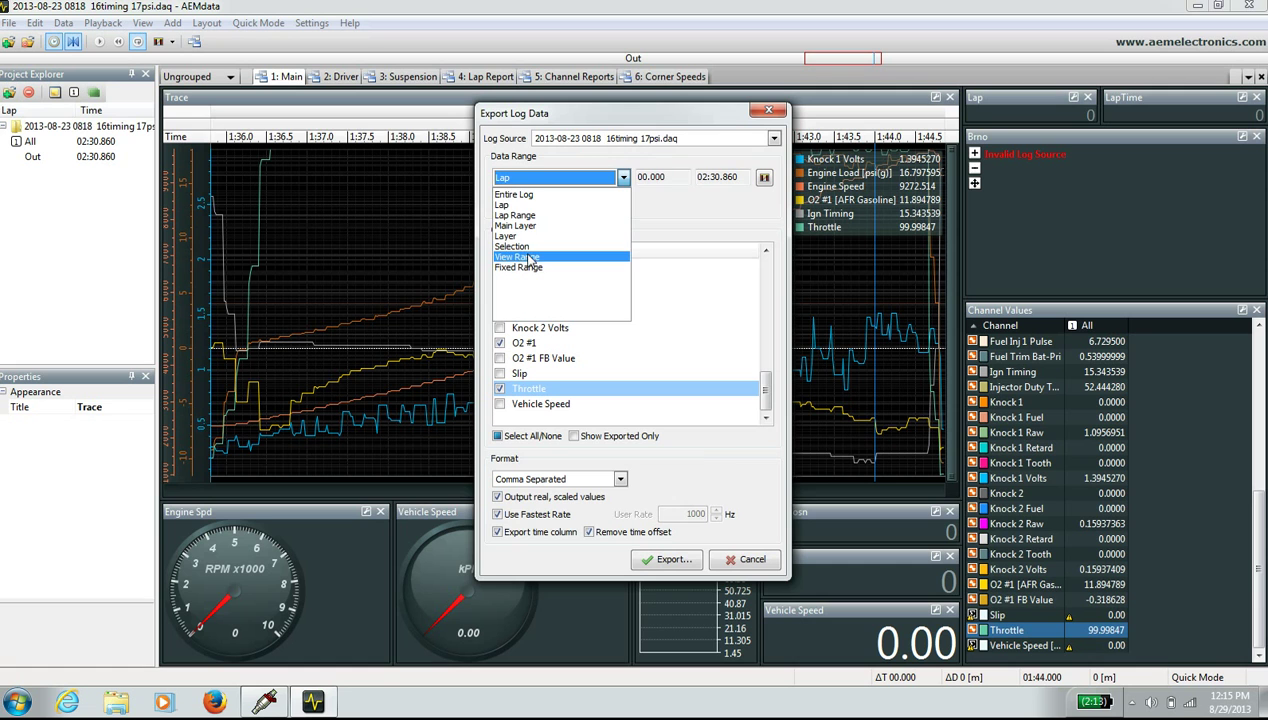
{"action": "left_click", "coordinate": [529, 258]}
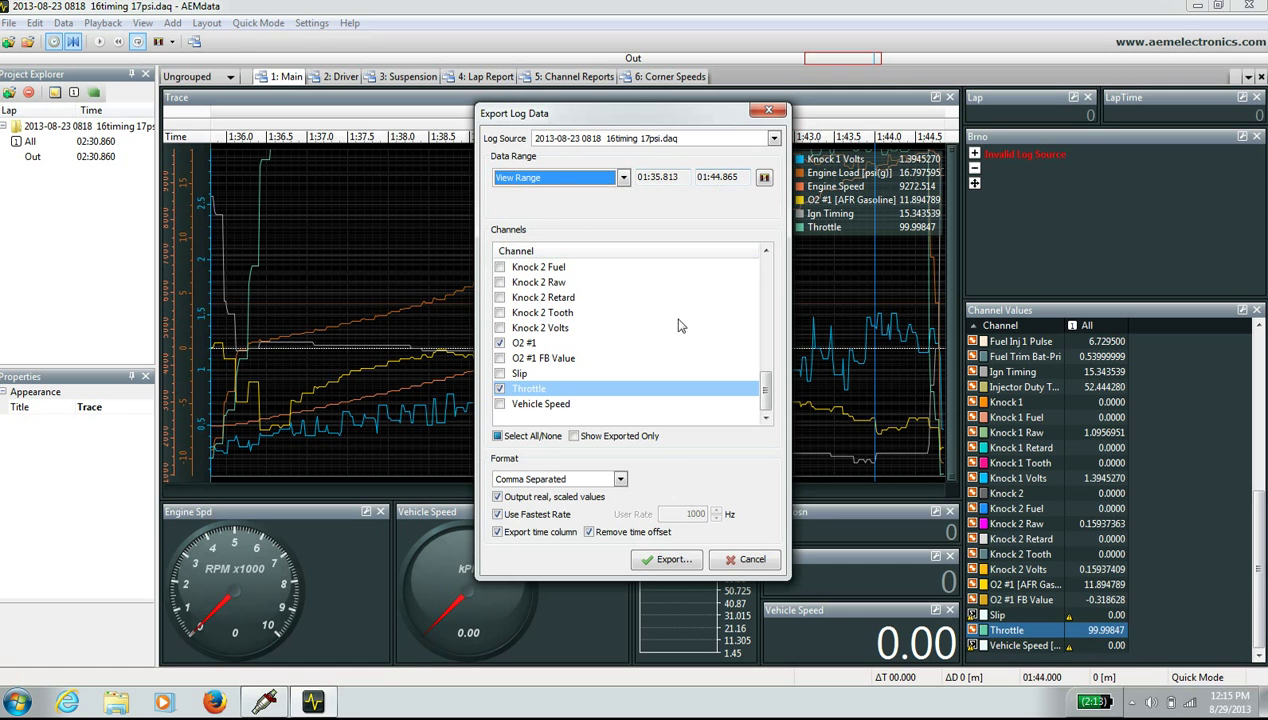
{"action": "left_click", "coordinate": [668, 561]}
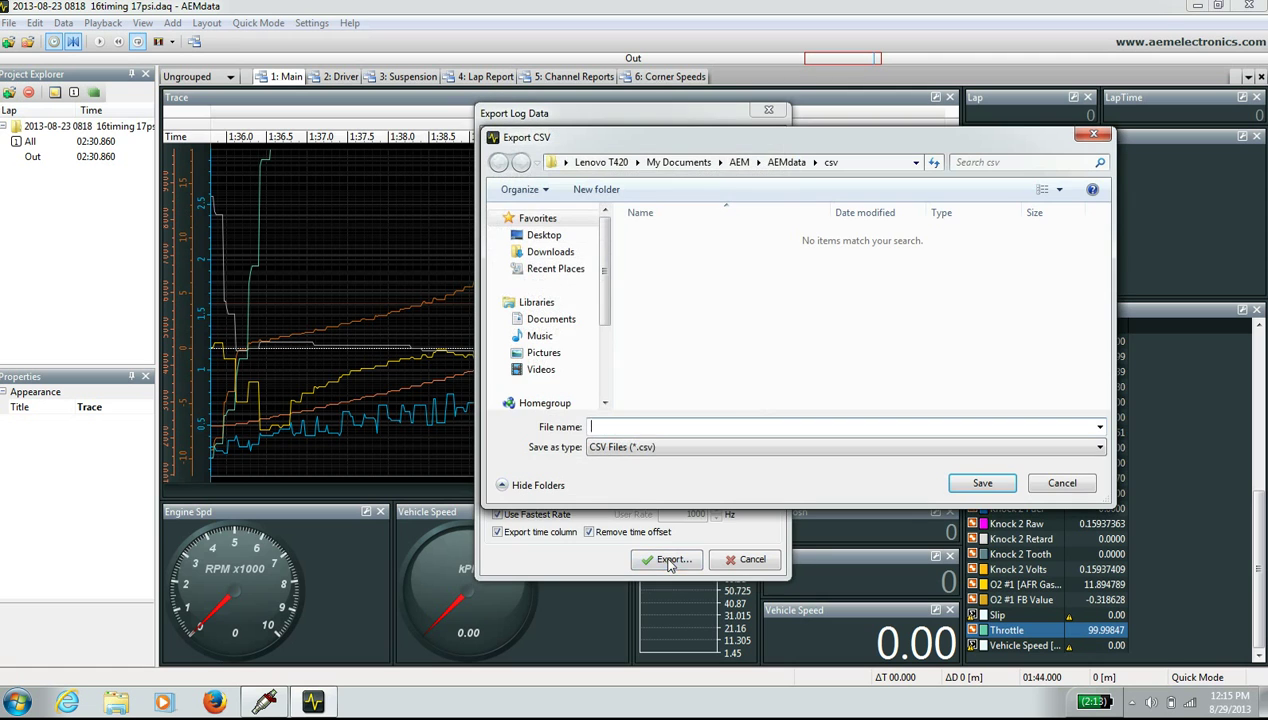
{"action": "type", "text": "2013-08-23 0818 16timing 17psi"}
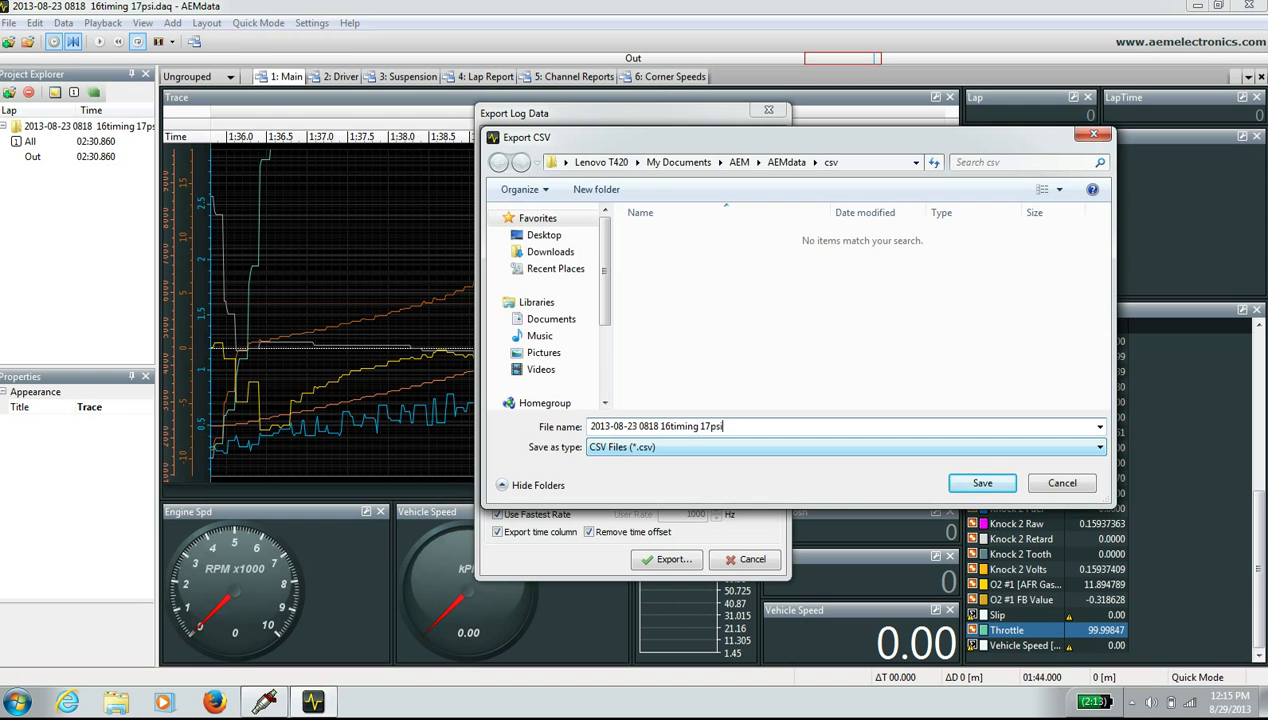
{"action": "left_click", "coordinate": [966, 487]}
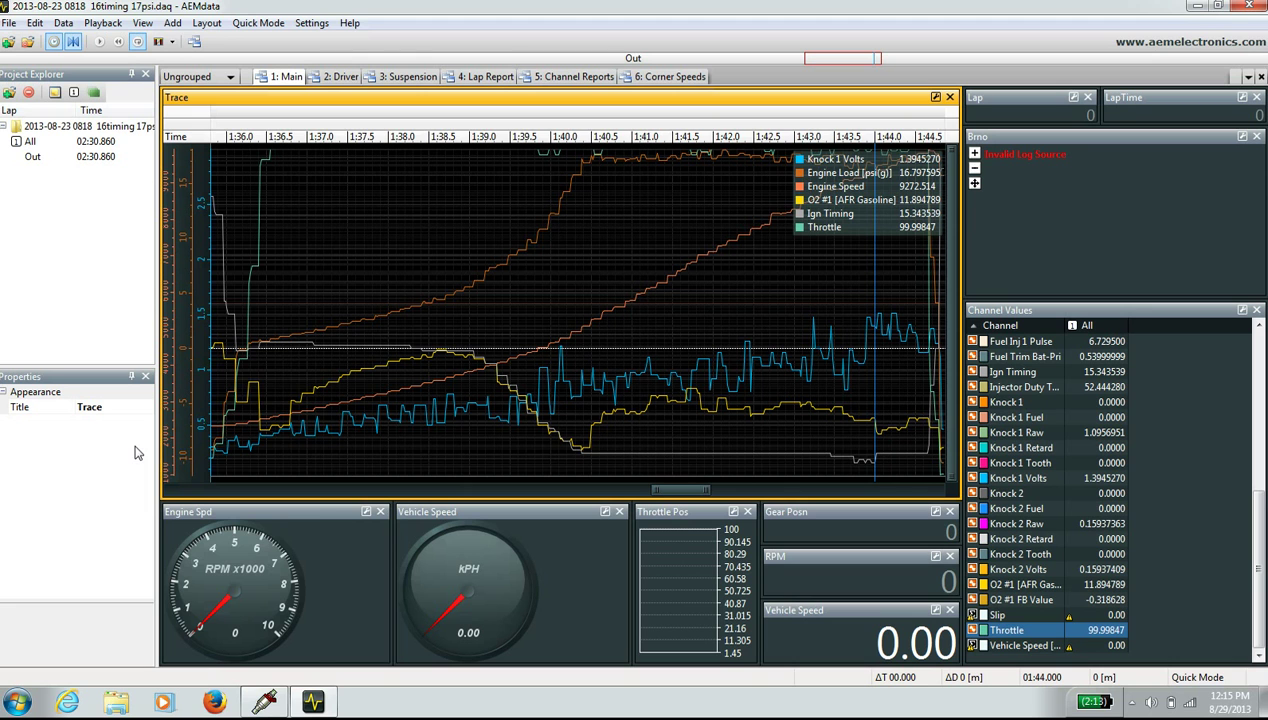
Start Virtual Dyno and browse to Documents > AEM > AEMdata > csv for loading a run
{"action": "left_click", "coordinate": [18, 701]}
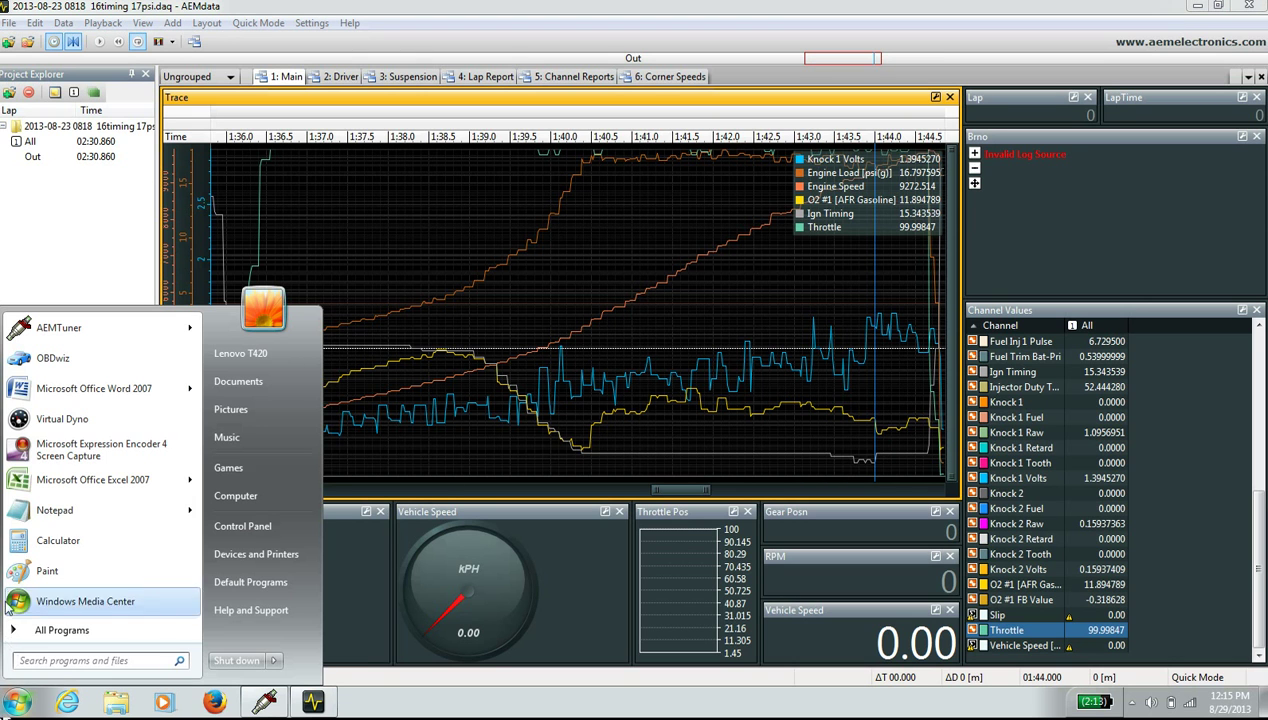
{"action": "left_click", "coordinate": [32, 418]}
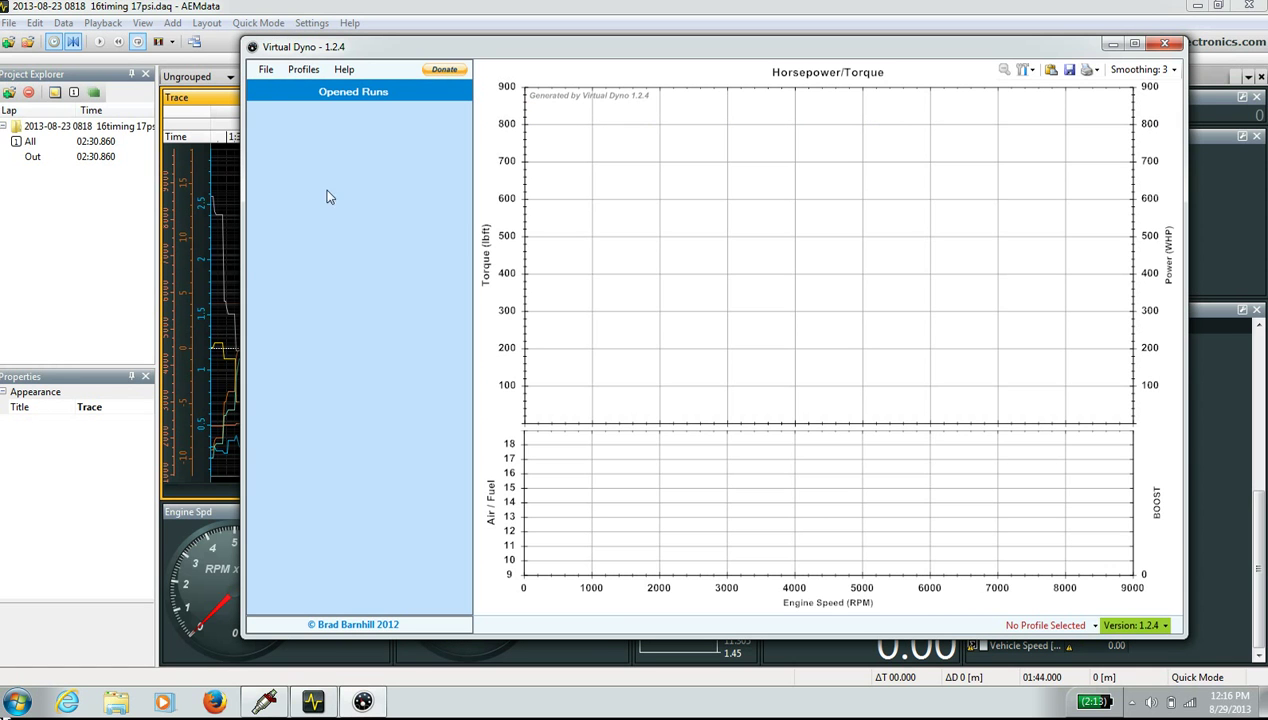
{"action": "left_click", "coordinate": [267, 72]}
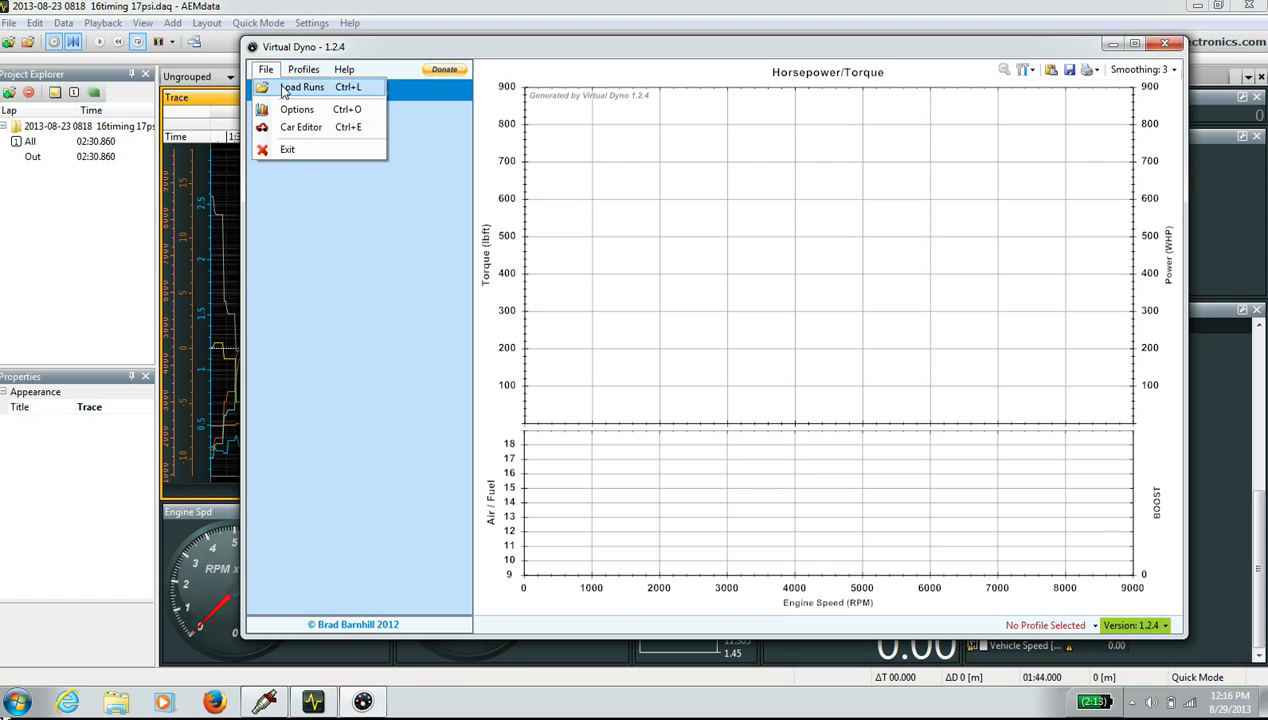
{"action": "left_click", "coordinate": [298, 88]}
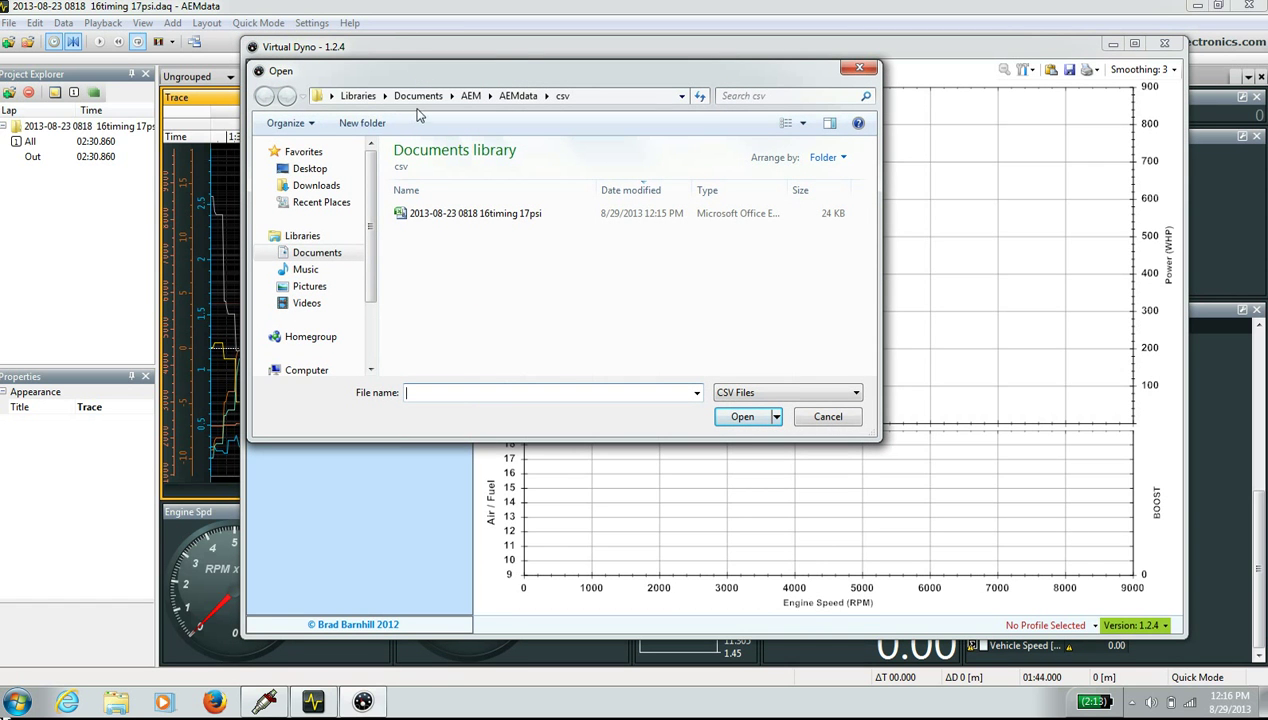
{"action": "left_click", "coordinate": [370, 100]}
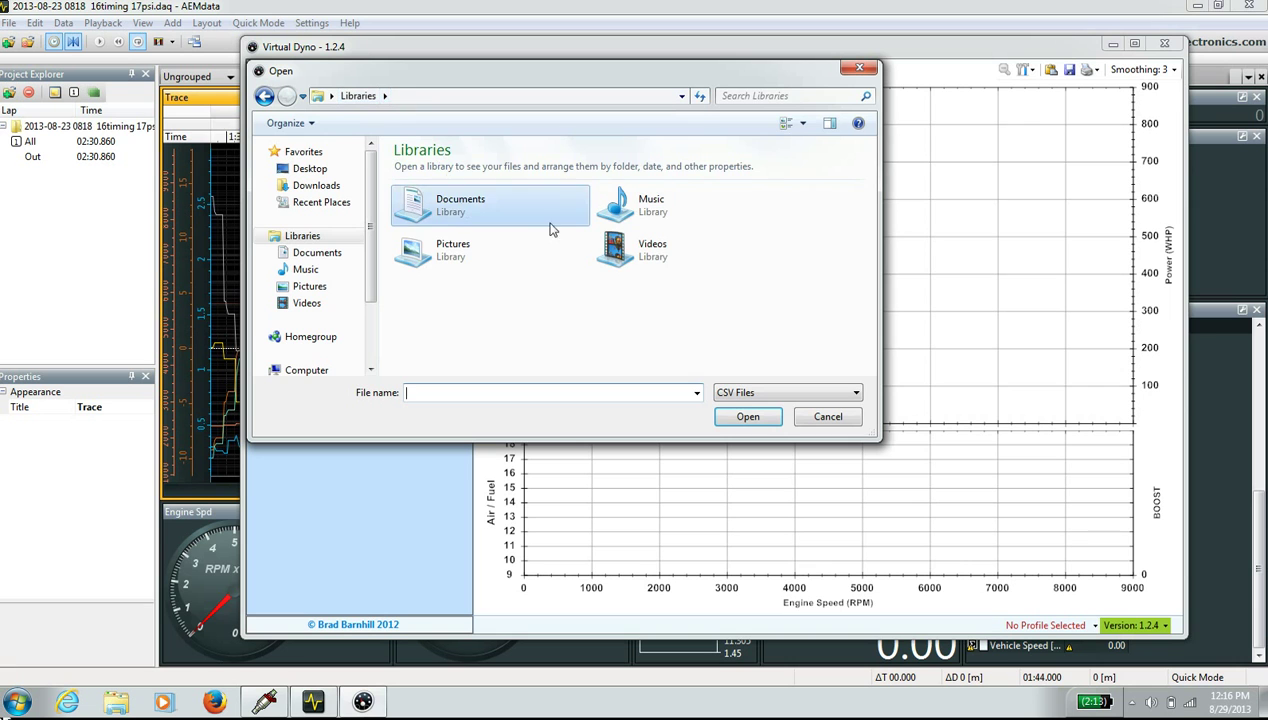
{"action": "double_click", "coordinate": [531, 226]}
{"action": "double_click", "coordinate": [456, 213]}
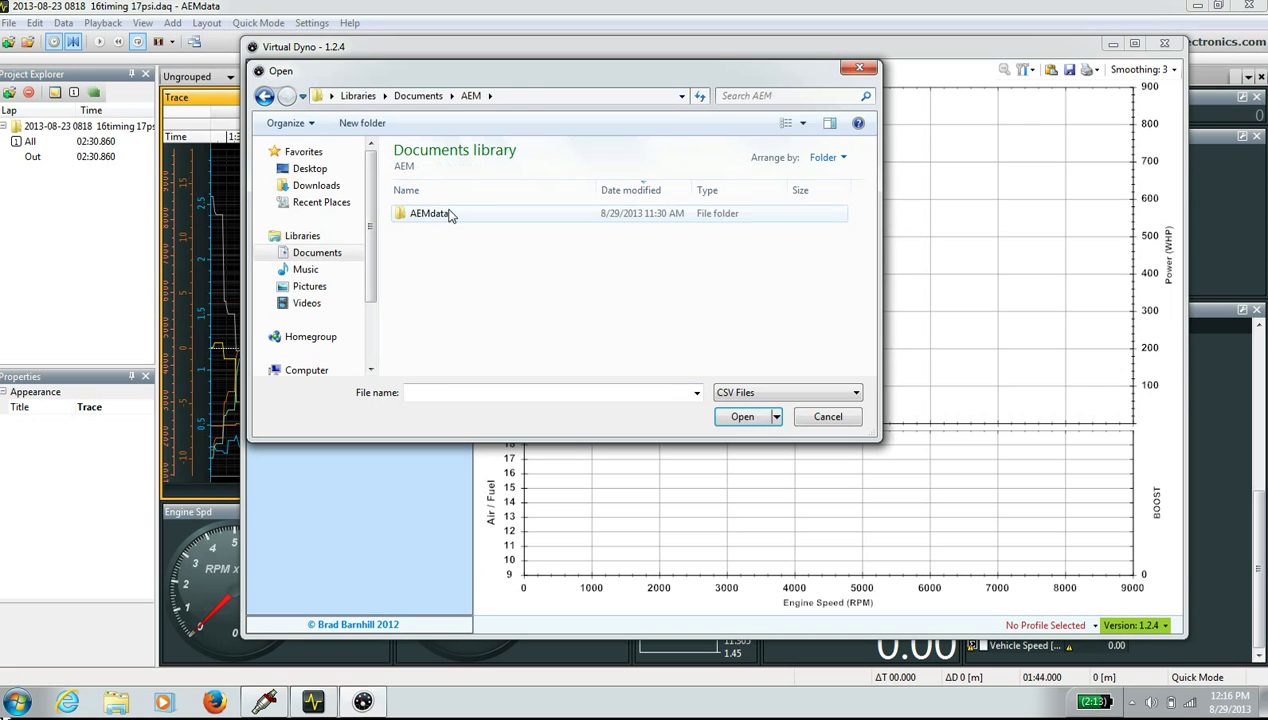
{"action": "double_click", "coordinate": [441, 215]}
{"action": "double_click", "coordinate": [428, 214]}
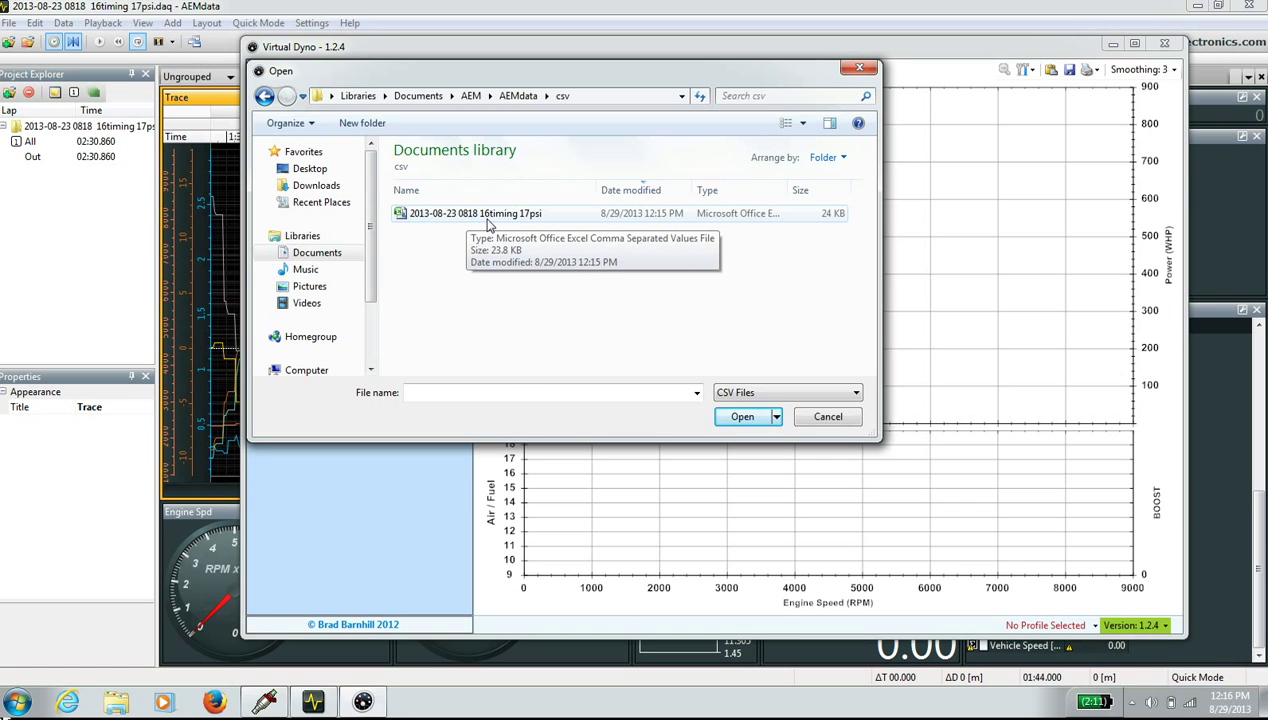
{"action": "right_click", "coordinate": [488, 220]}
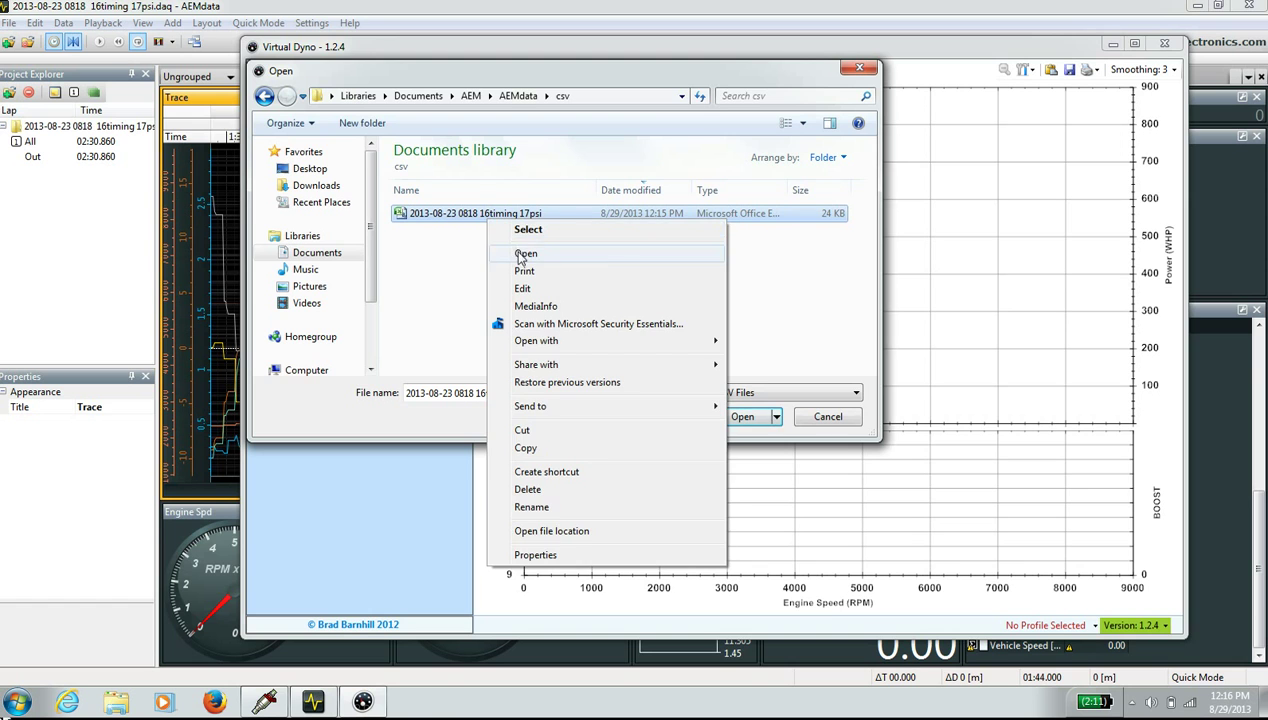
{"action": "left_click", "coordinate": [521, 253]}
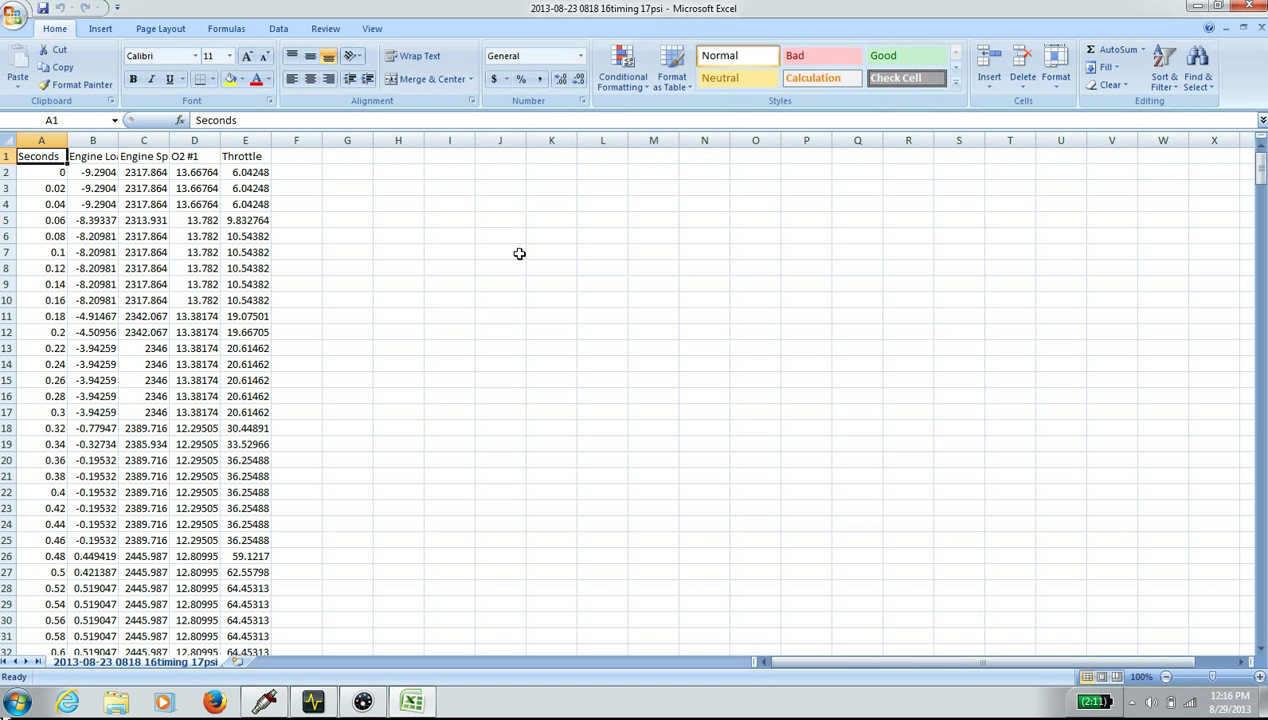
{"action": "mouse_move", "coordinate": [45, 140]}
{"action": "left_mouse_down"}
{"action": "mouse_move", "coordinate": [296, 152]}
{"action": "mouse_move", "coordinate": [40, 140]}
{"action": "left_mouse_up"}
{"action": "left_click_drag", "start_coordinate": [271, 140], "coordinate": [390, 141]}
{"action": "left_click", "coordinate": [168, 216]}
{"action": "left_click", "coordinate": [99, 158]}
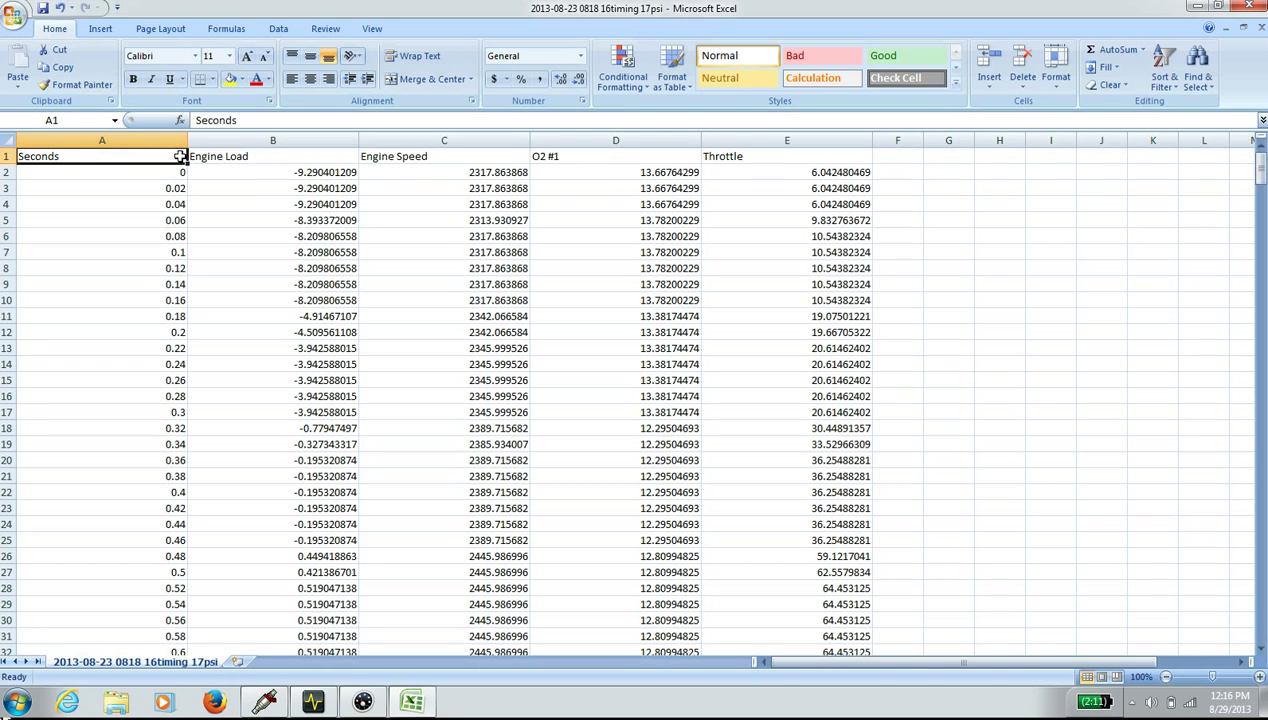
Examine the column headers Seconds, Engine Load, Engine Speed, O2 #1 and Throttle in row 1
{"action": "left_click", "coordinate": [245, 162]}
{"action": "left_click", "coordinate": [138, 166]}
{"action": "left_click", "coordinate": [234, 168]}
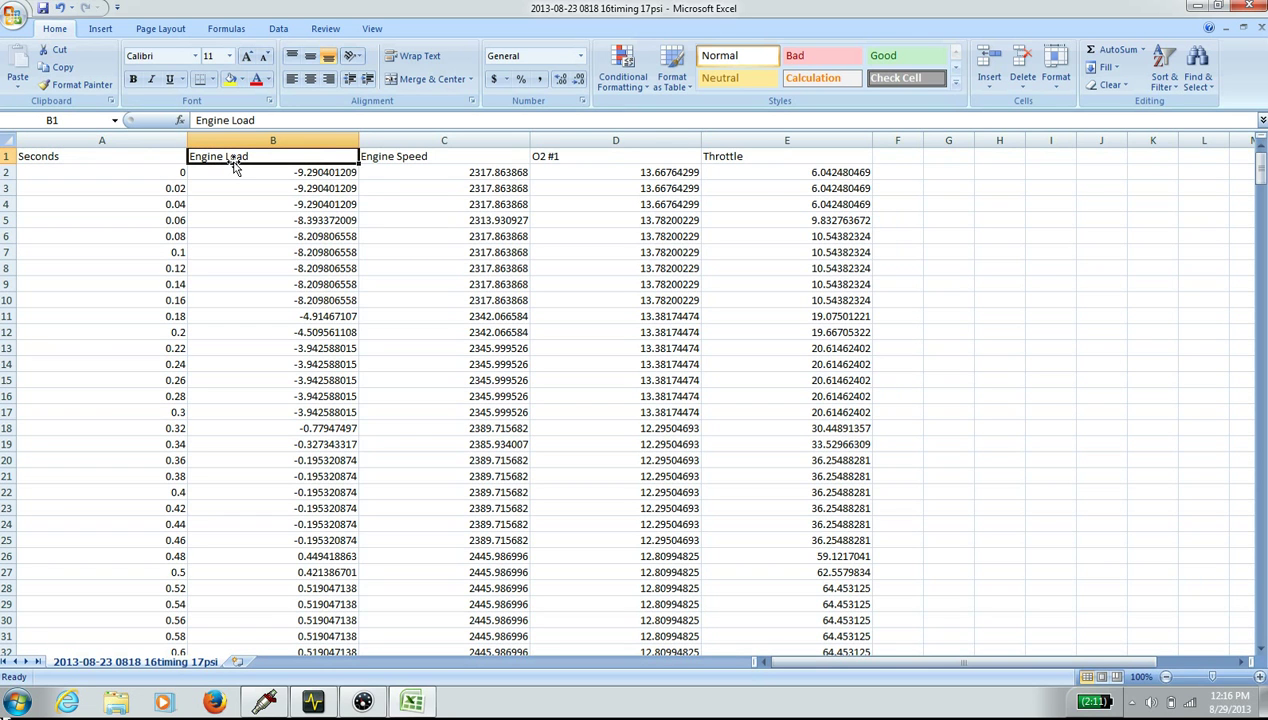
{"action": "left_click", "coordinate": [403, 167]}
{"action": "left_click", "coordinate": [415, 157]}
{"action": "left_click", "coordinate": [570, 171]}
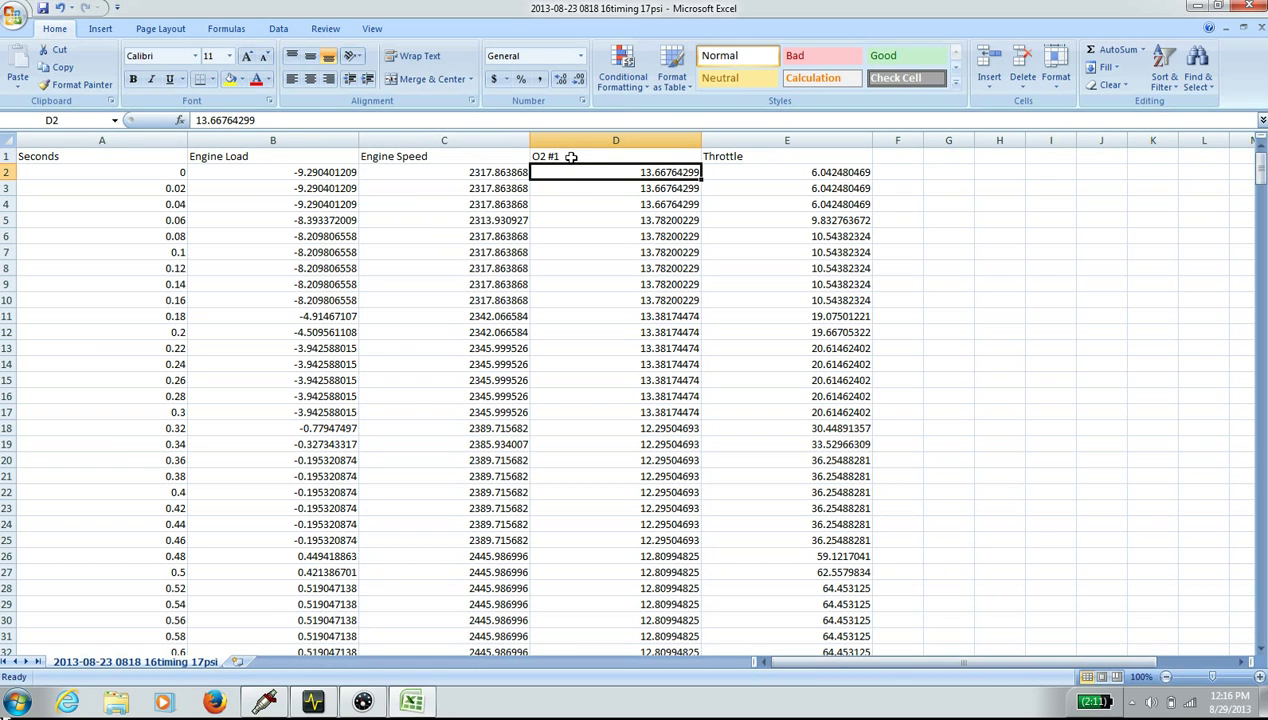
{"action": "left_click", "coordinate": [568, 157]}
{"action": "left_click", "coordinate": [739, 160]}
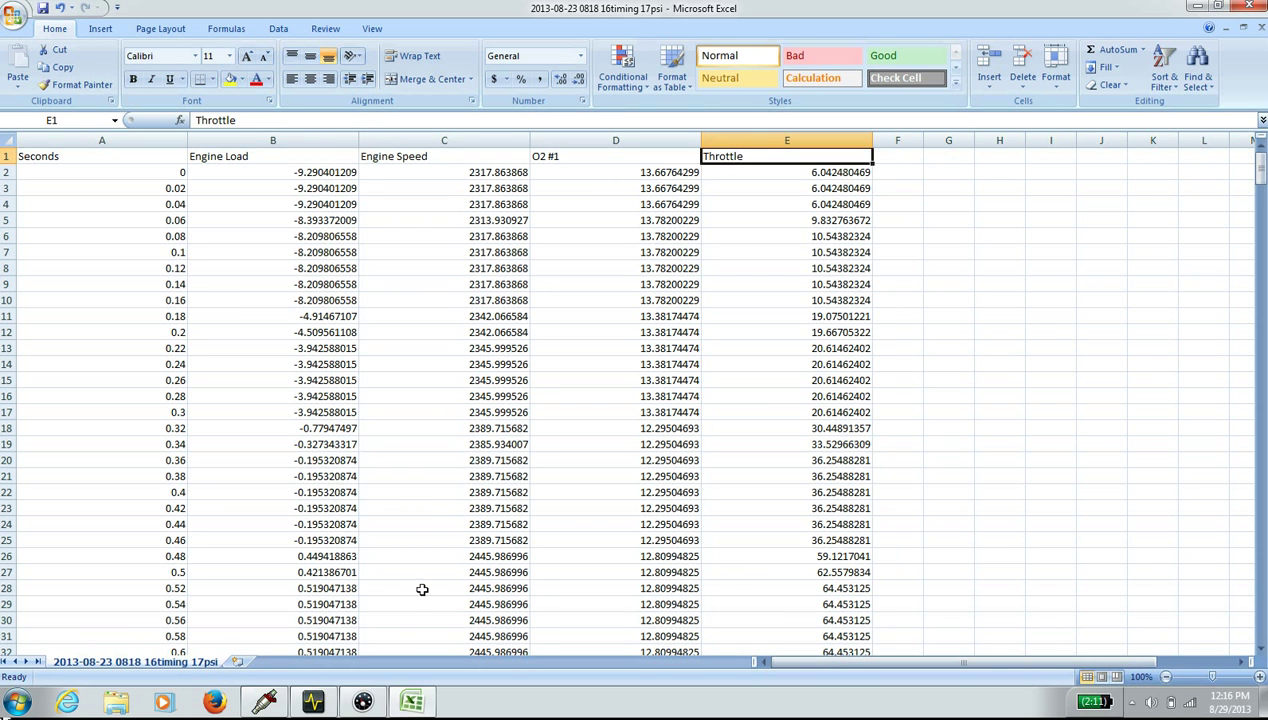
Switch back to Virtual Dyno, cancel loading the run and open the custom log column names in its settings
{"action": "left_click", "coordinate": [376, 705]}
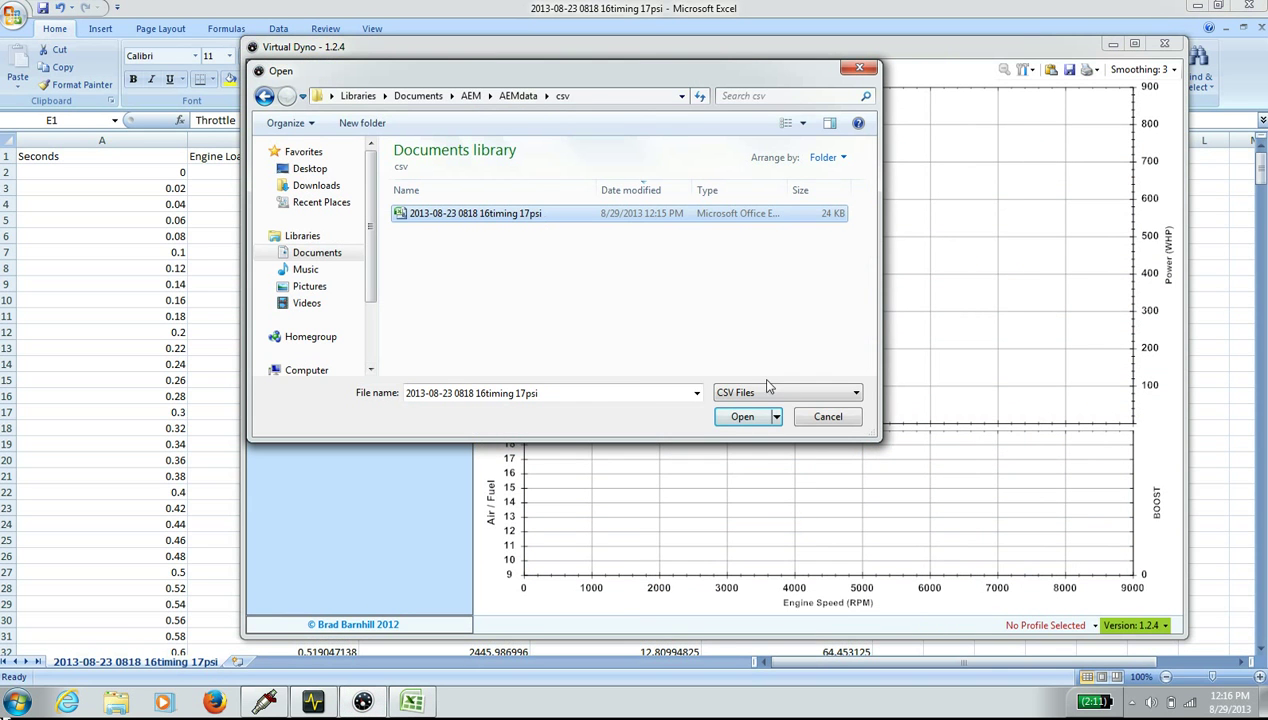
{"action": "left_click", "coordinate": [820, 420]}
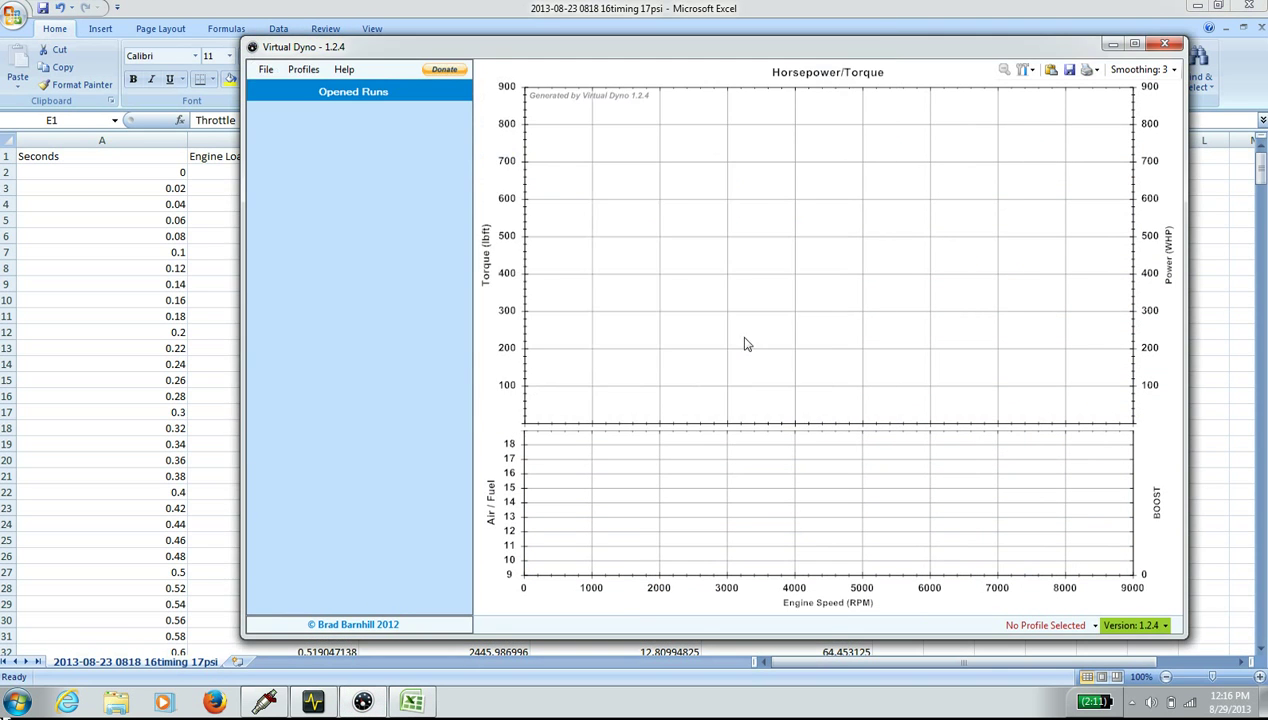
{"action": "left_click", "coordinate": [264, 72]}
{"action": "left_click", "coordinate": [264, 72]}
{"action": "left_click", "coordinate": [264, 72]}
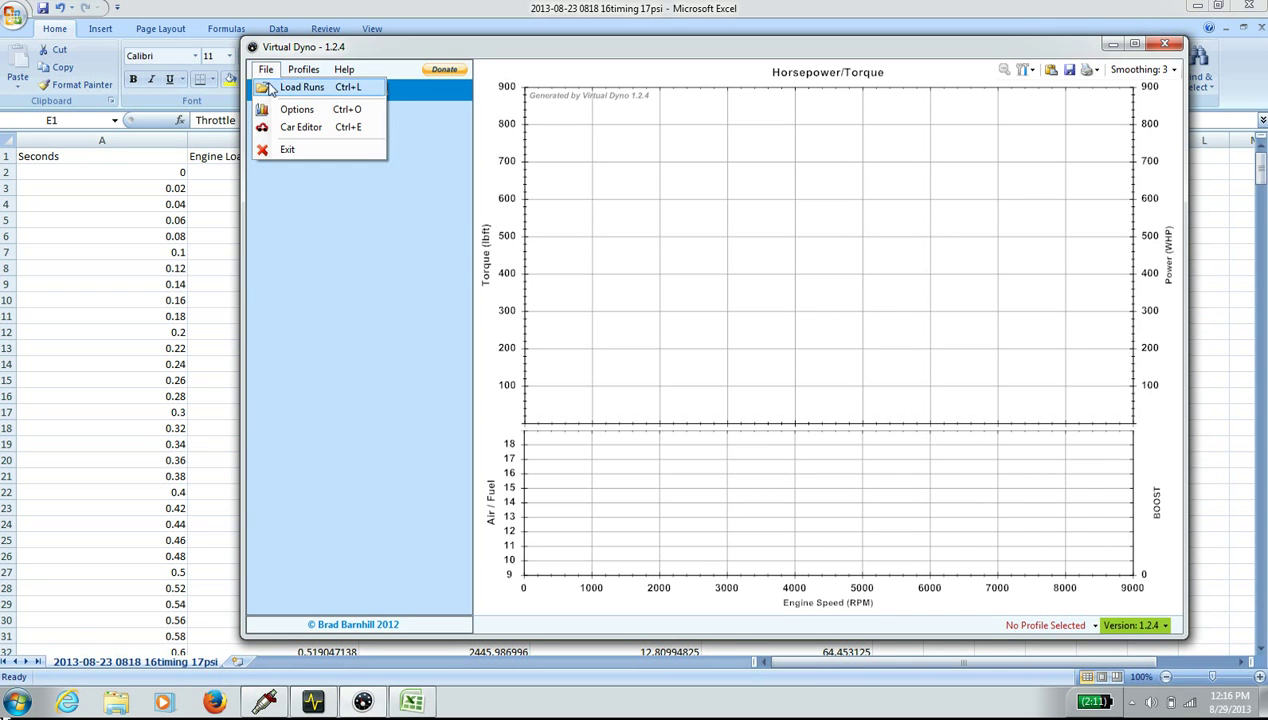
{"action": "left_click", "coordinate": [288, 110]}
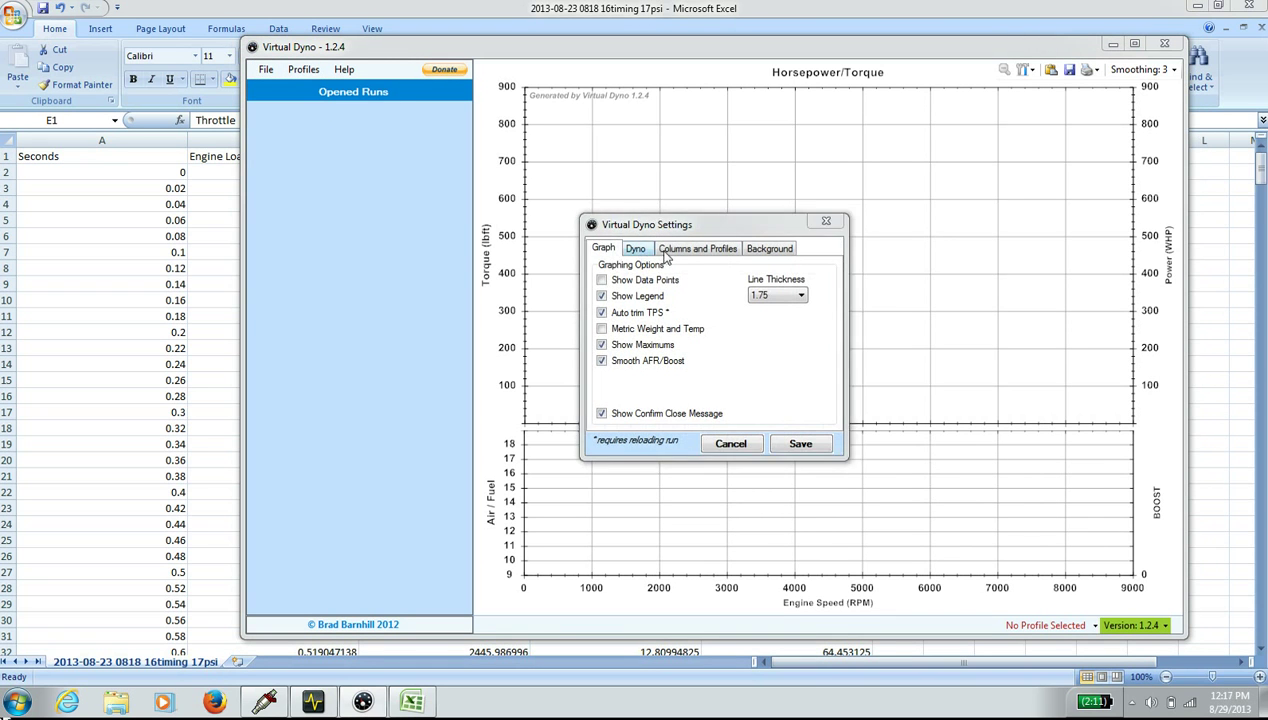
{"action": "left_click", "coordinate": [690, 250]}
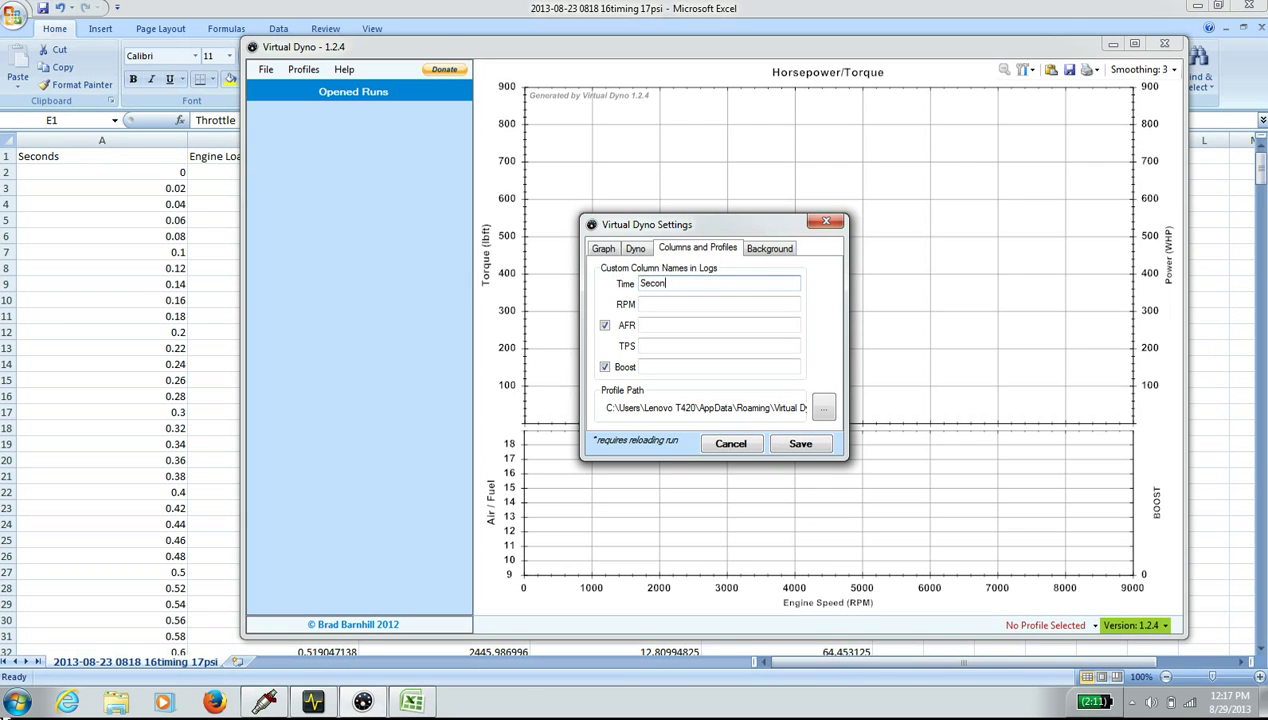
Set the custom Time column name to Seconds and the RPM column name to Engine Speed
{"action": "left_click", "coordinate": [657, 285]}
{"action": "type", "text": "Seconds"}
{"action": "left_click", "coordinate": [662, 303]}
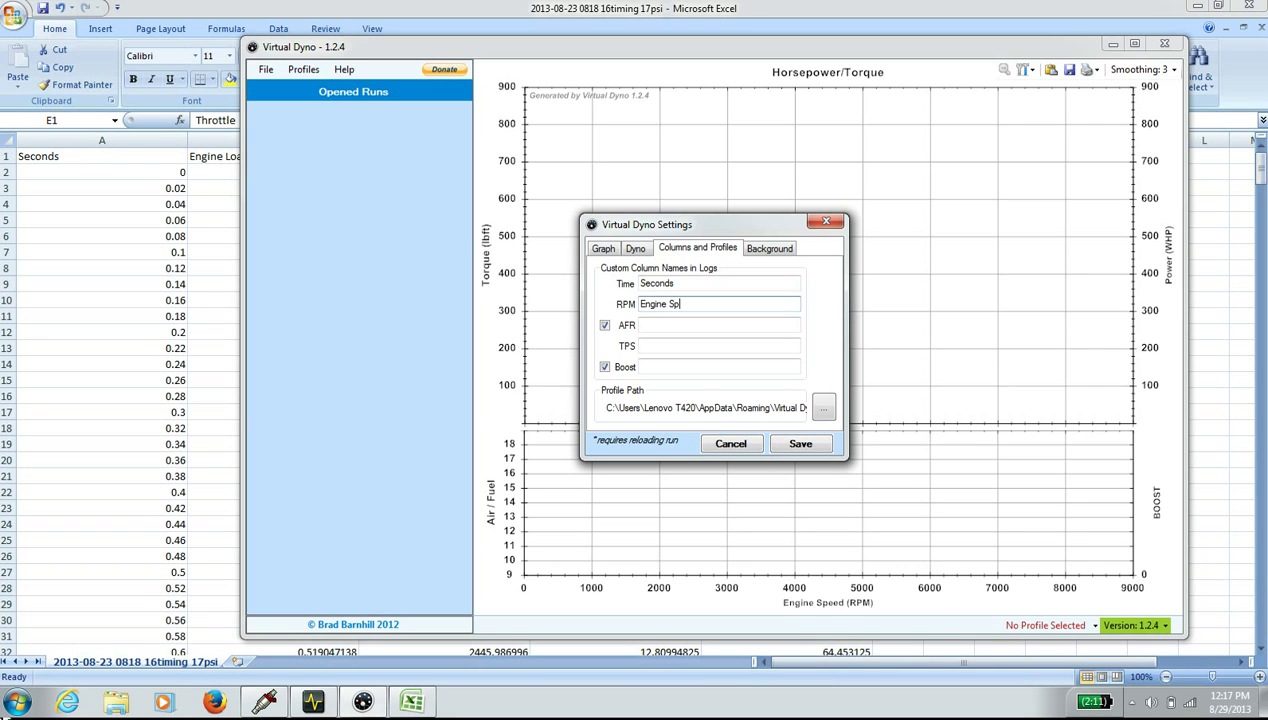
Set the custom AFR column name to O# 1, checking the oxygen sensor header in the Excel log
{"action": "left_click", "coordinate": [673, 328]}
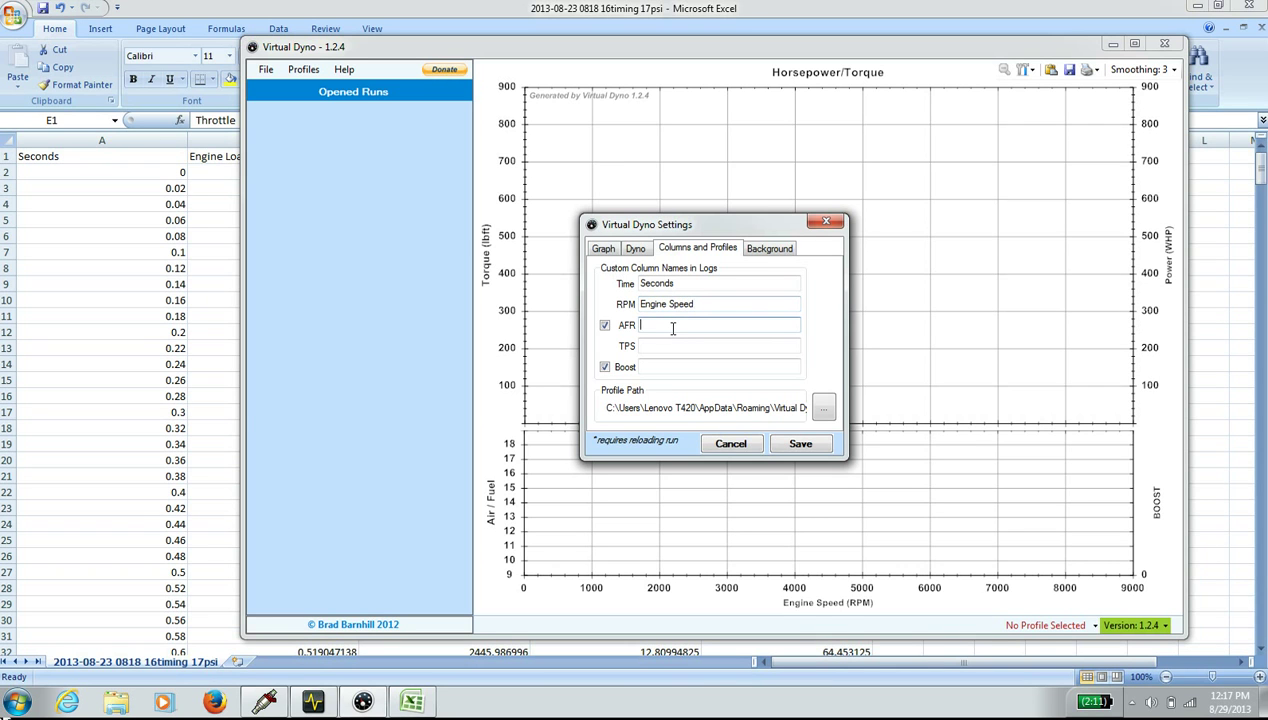
{"action": "type", "text": "O2 #1"}
{"action": "left_click", "coordinate": [238, 238]}
{"action": "left_click", "coordinate": [557, 157]}
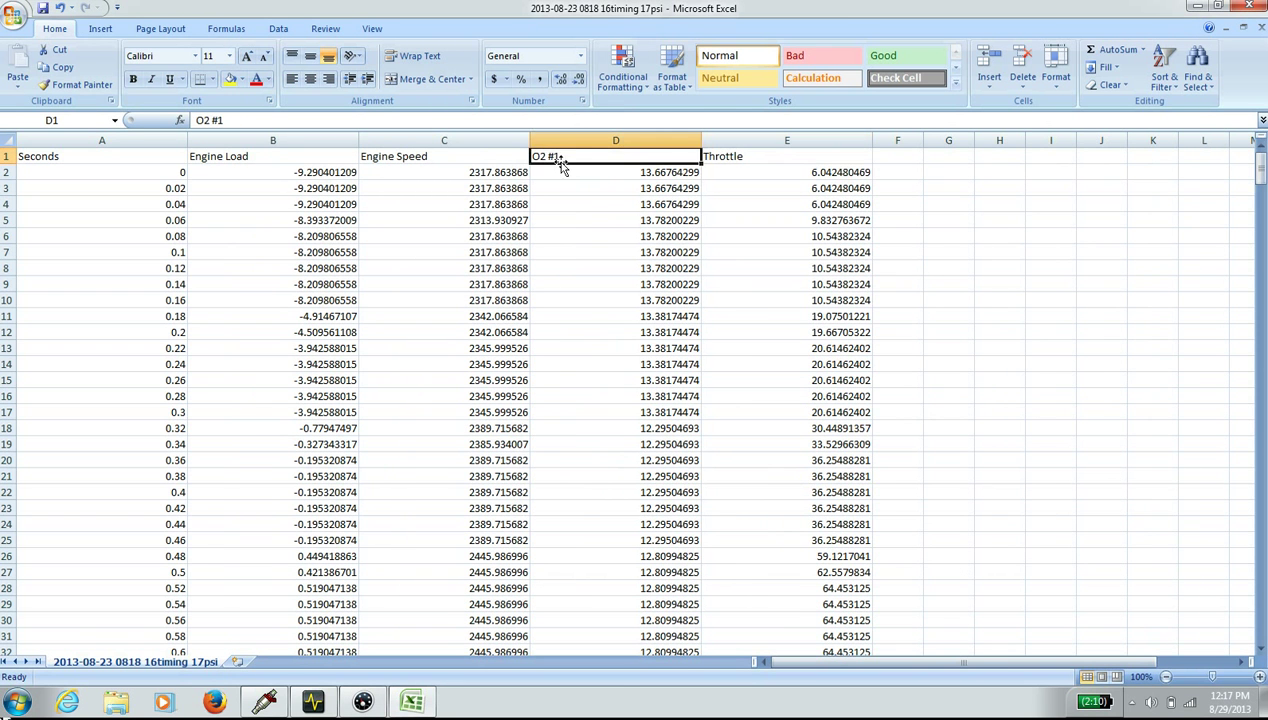
{"action": "left_click", "coordinate": [363, 702]}
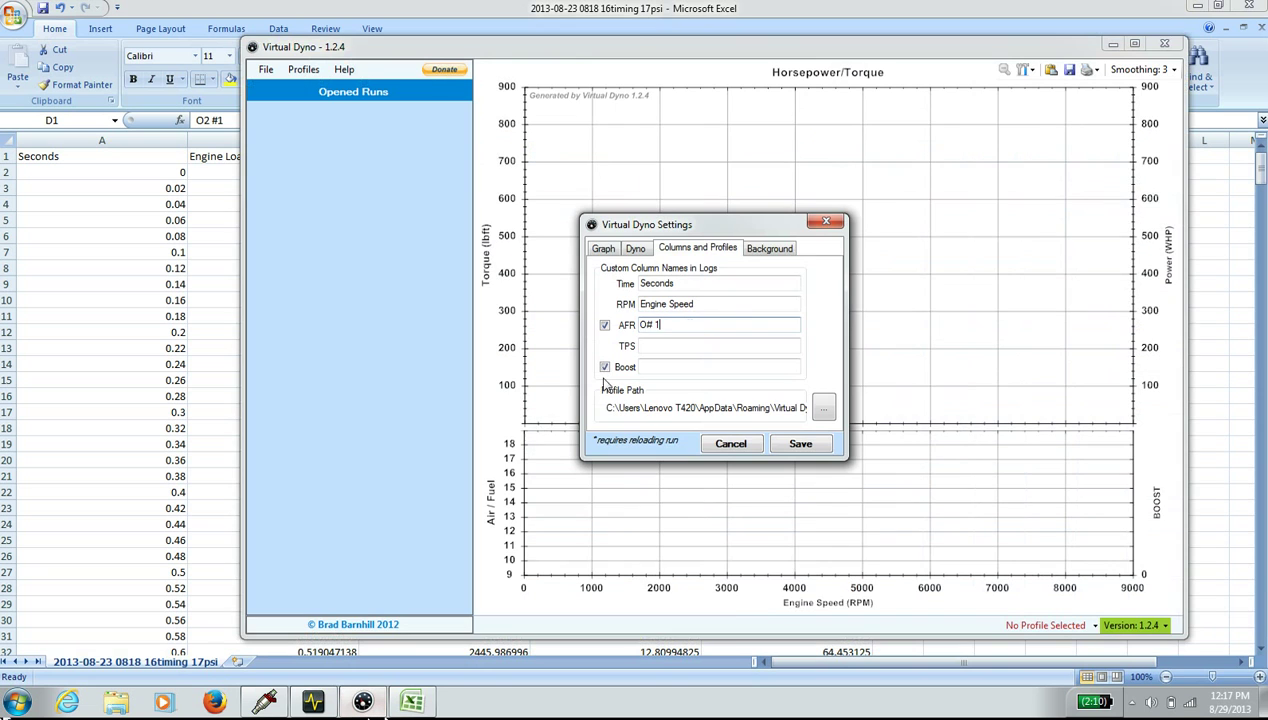
{"action": "left_click", "coordinate": [668, 348]}
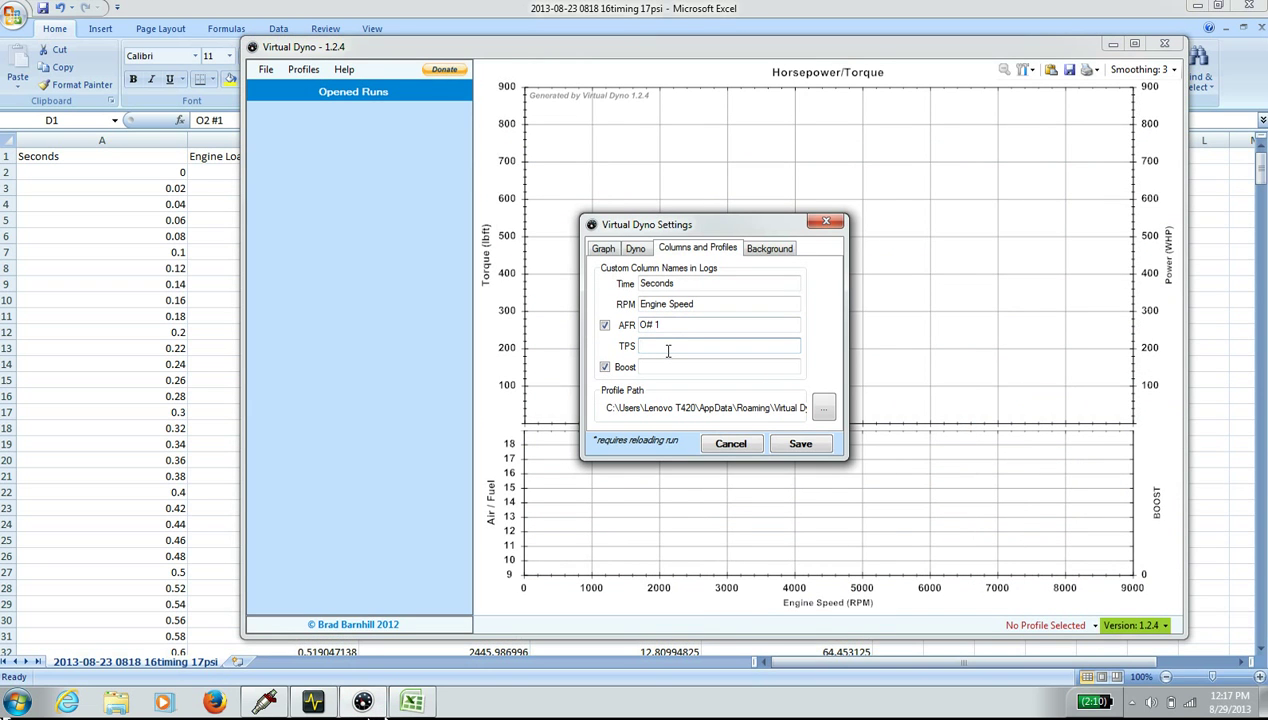
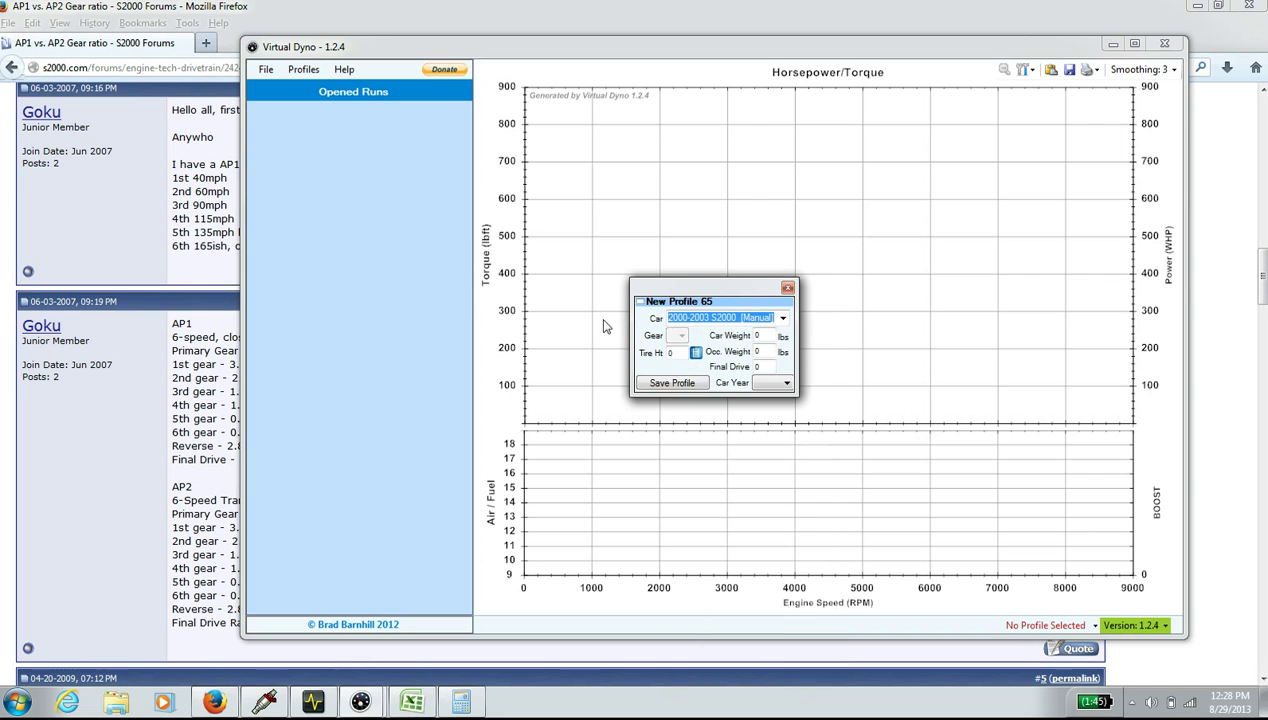
Set the gear to 3 and the occupant weight to 270 lbs in the new 2000-2003 S2000 profile
{"action": "left_click", "coordinate": [677, 338]}
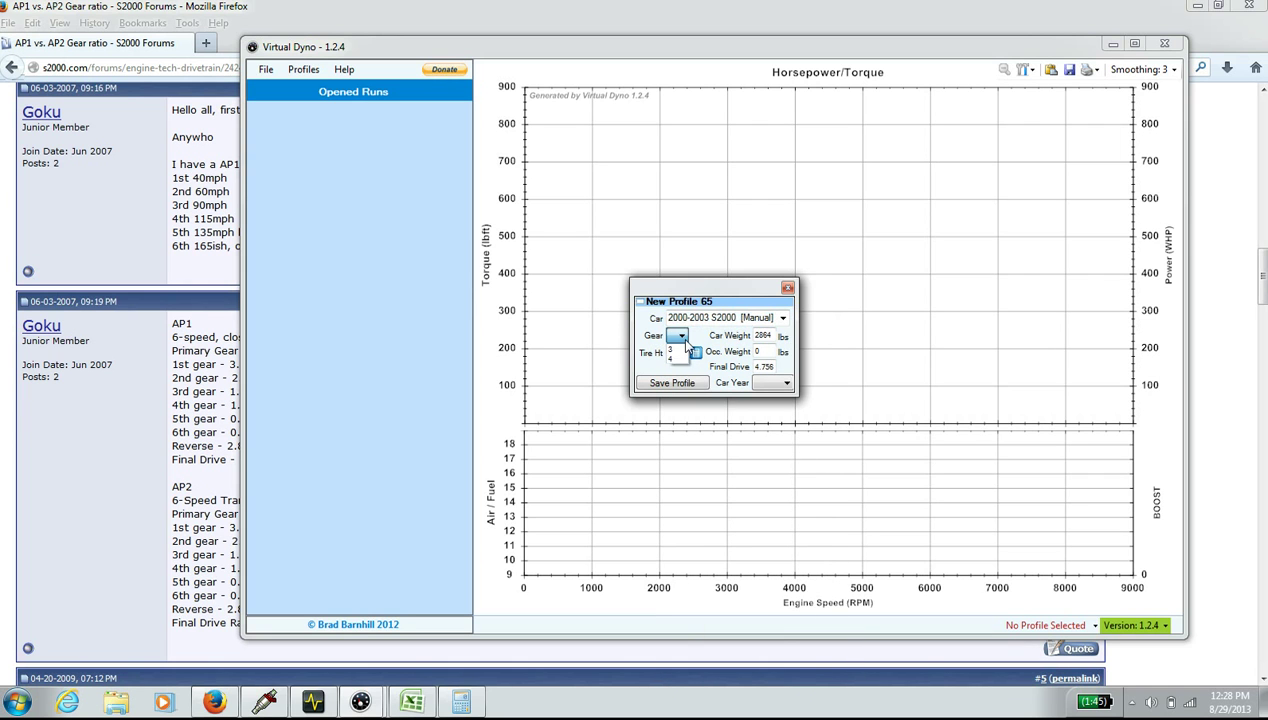
{"action": "left_click", "coordinate": [675, 352]}
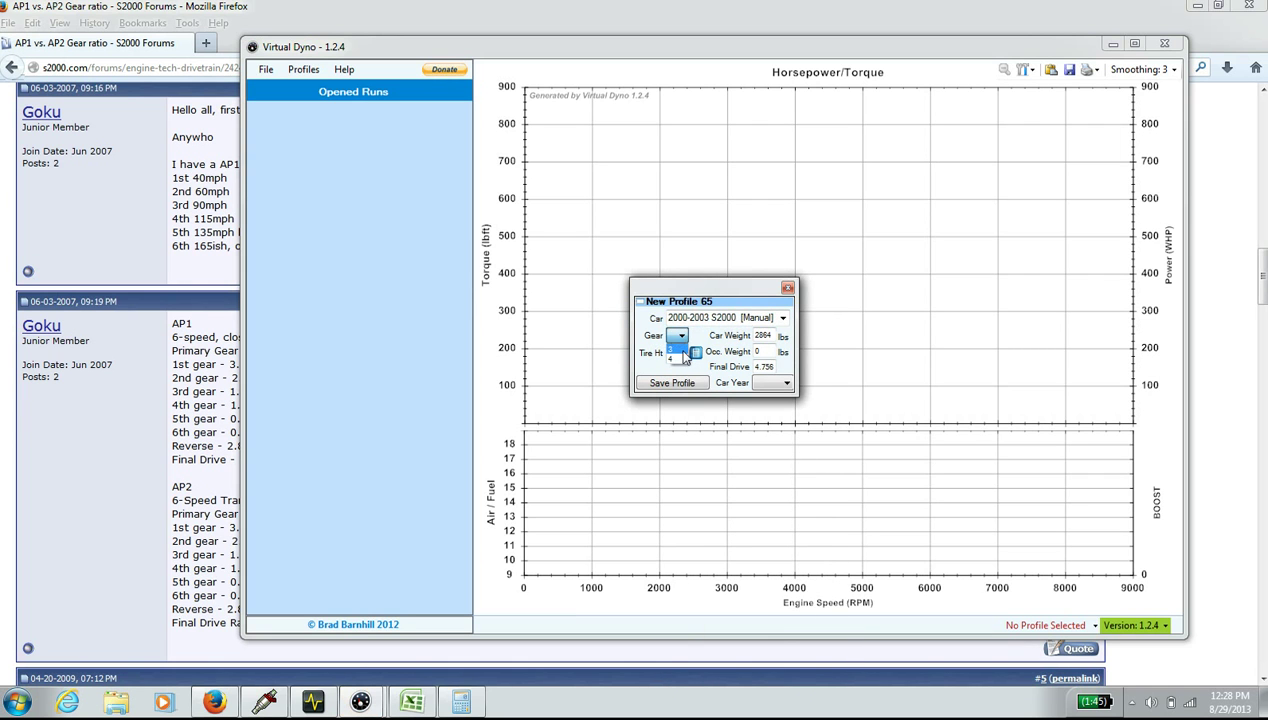
{"action": "left_click", "coordinate": [767, 350]}
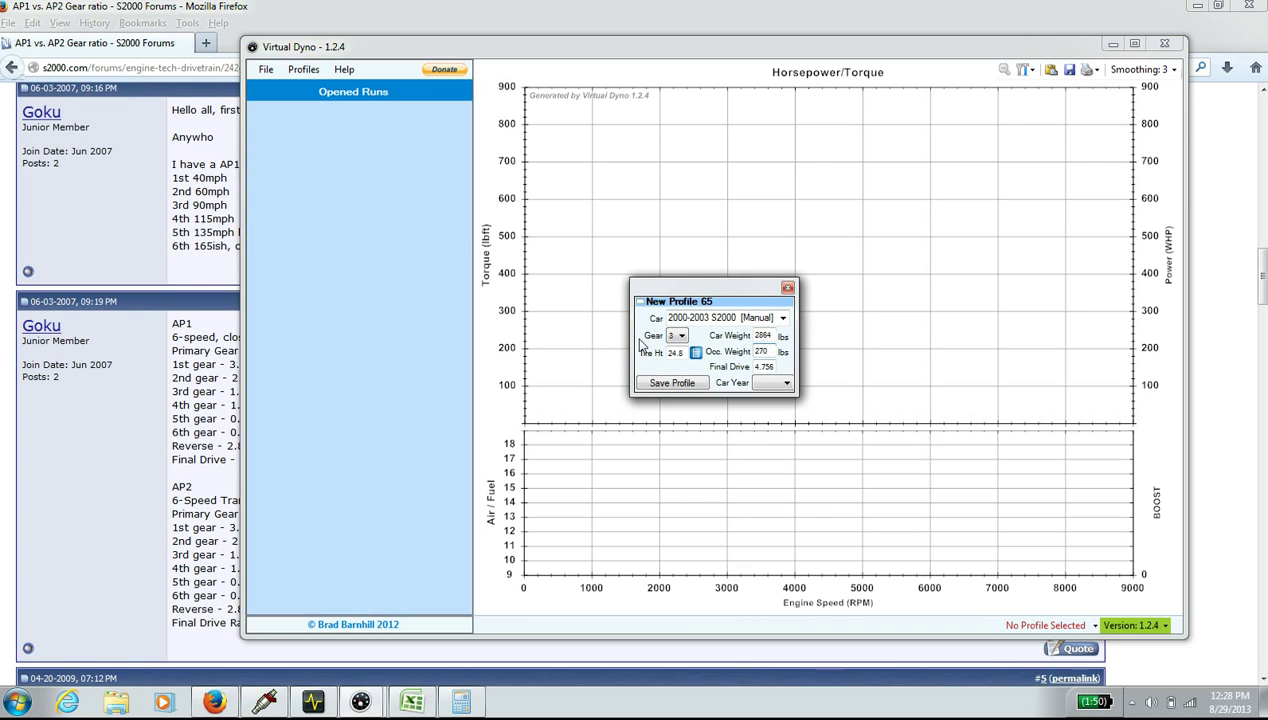
Calculate the profile's tire height from a 255 mm tread width, 40% profile and 17 in. diameter
{"action": "left_click", "coordinate": [695, 353]}
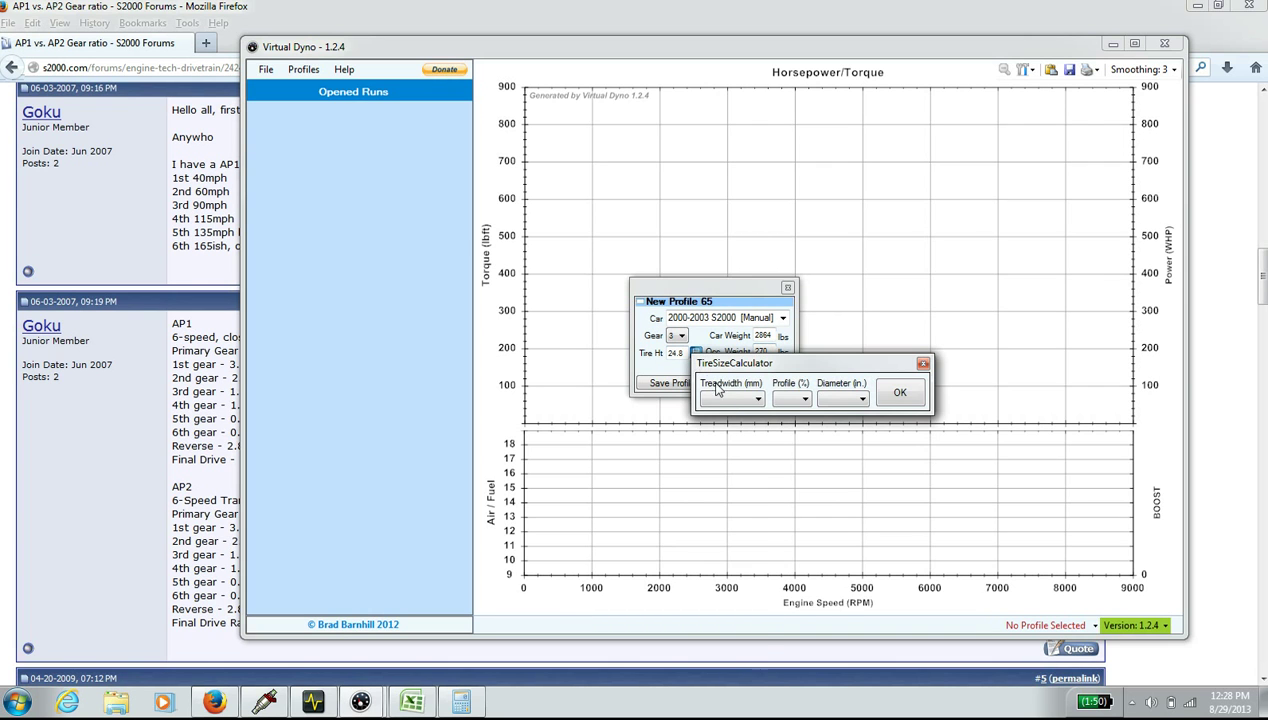
{"action": "left_click", "coordinate": [726, 398]}
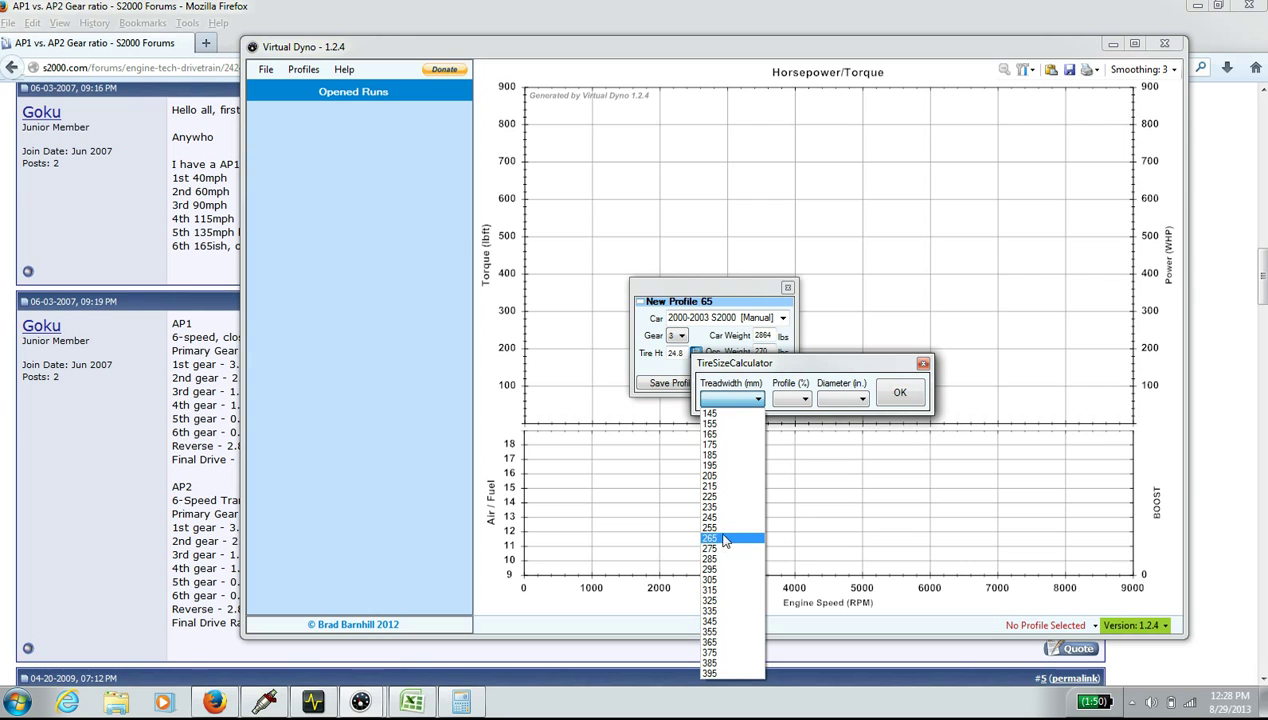
{"action": "left_click", "coordinate": [718, 528]}
{"action": "left_click", "coordinate": [802, 399]}
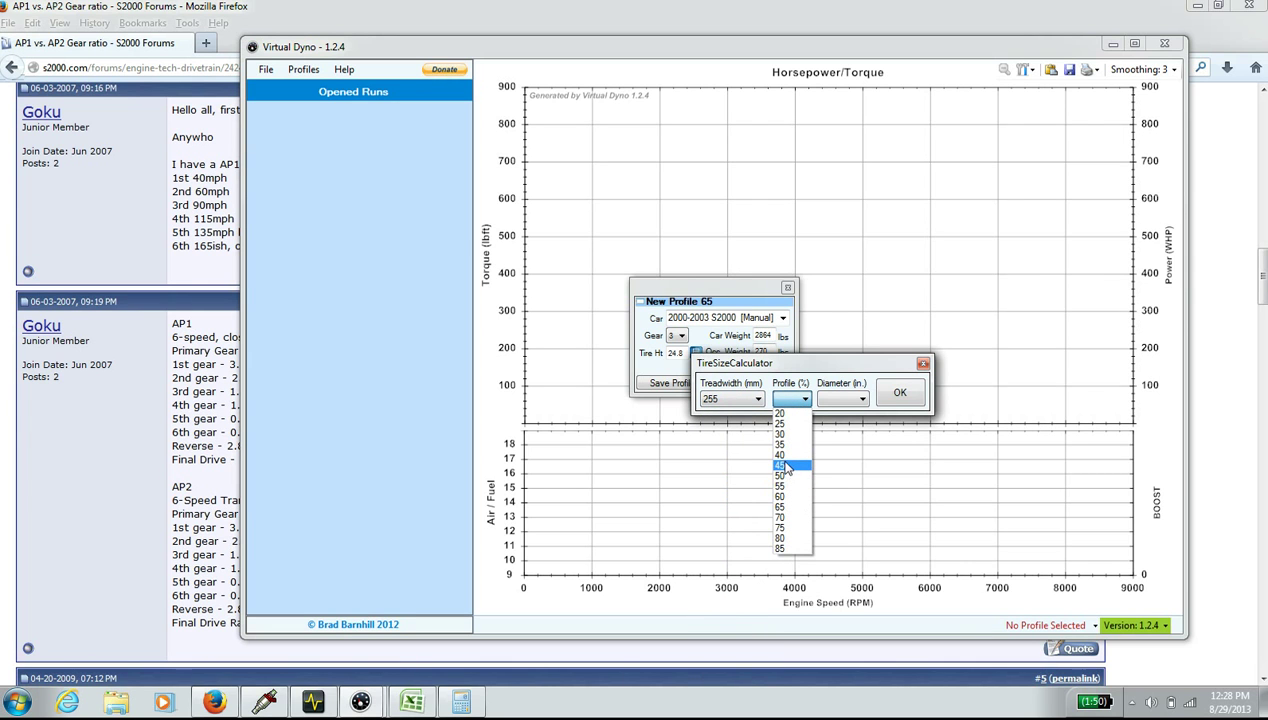
{"action": "left_click", "coordinate": [782, 455]}
{"action": "left_click", "coordinate": [840, 399]}
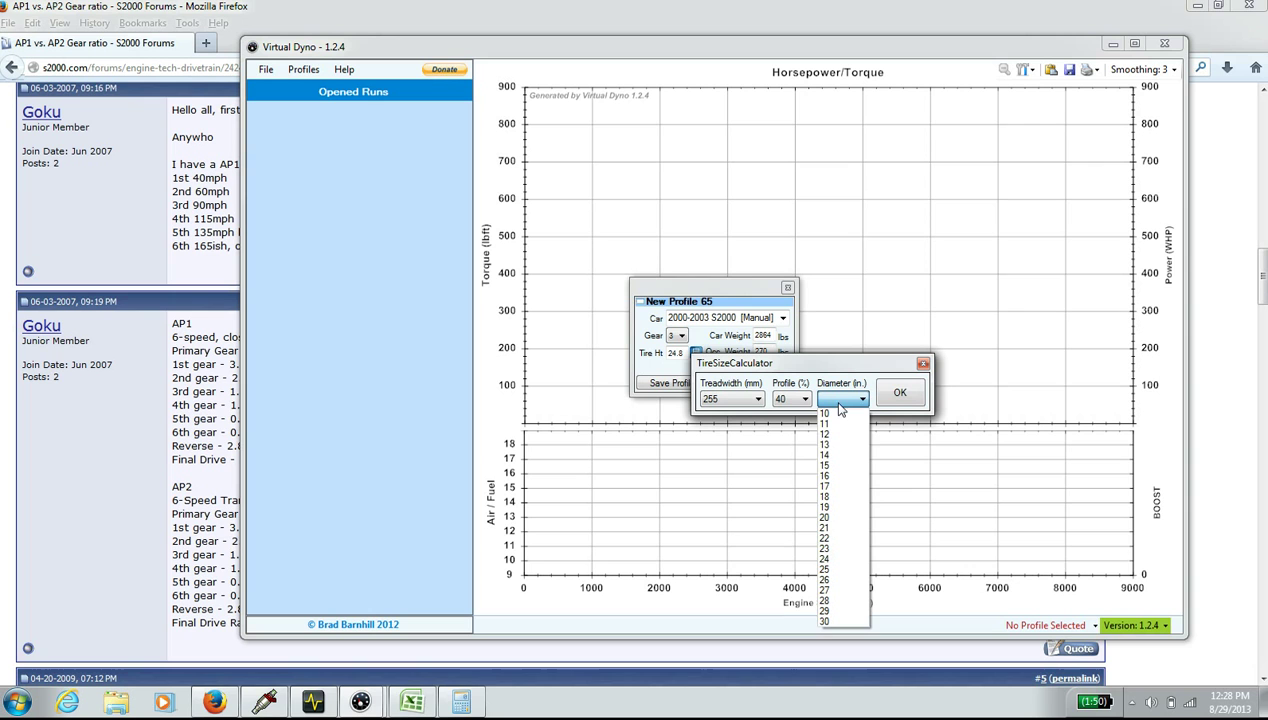
{"action": "left_click", "coordinate": [838, 487]}
{"action": "left_click", "coordinate": [898, 393]}
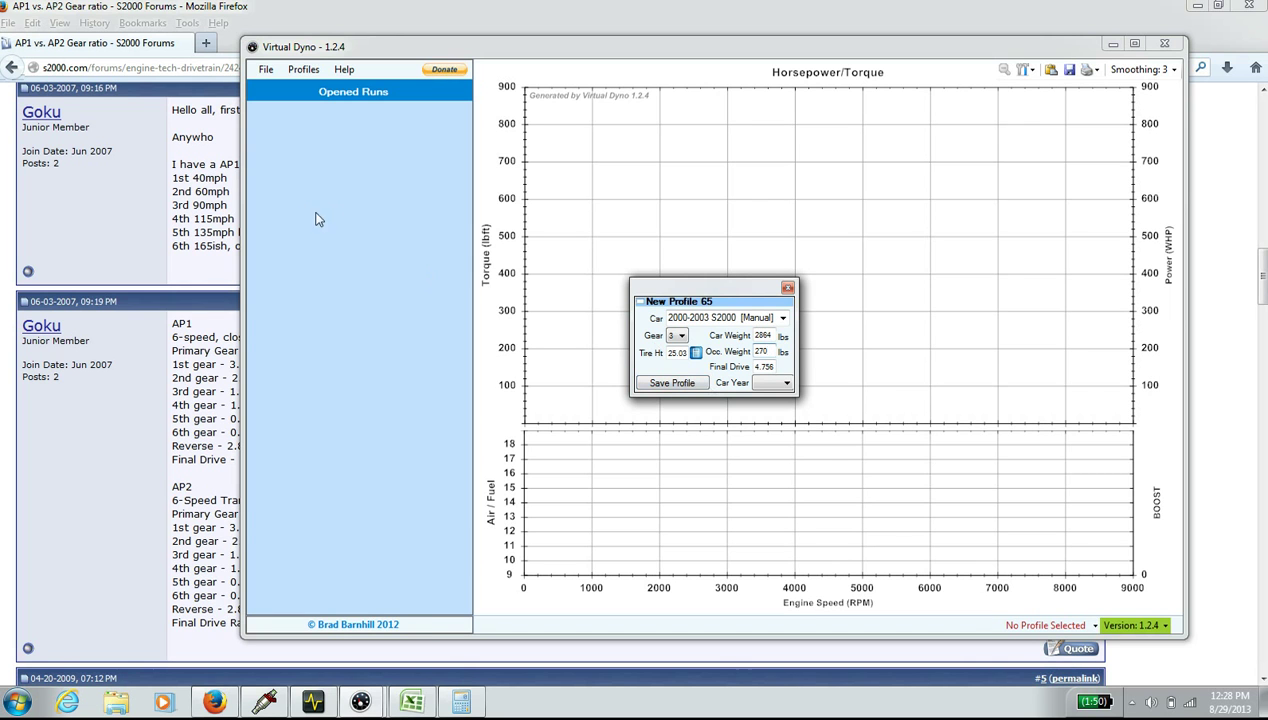
Multiply the AP1 primary gear reduction 1.16 from the forum by 4.1 in Calculator and compare it with the profile's final drive
{"action": "left_click", "coordinate": [205, 238]}
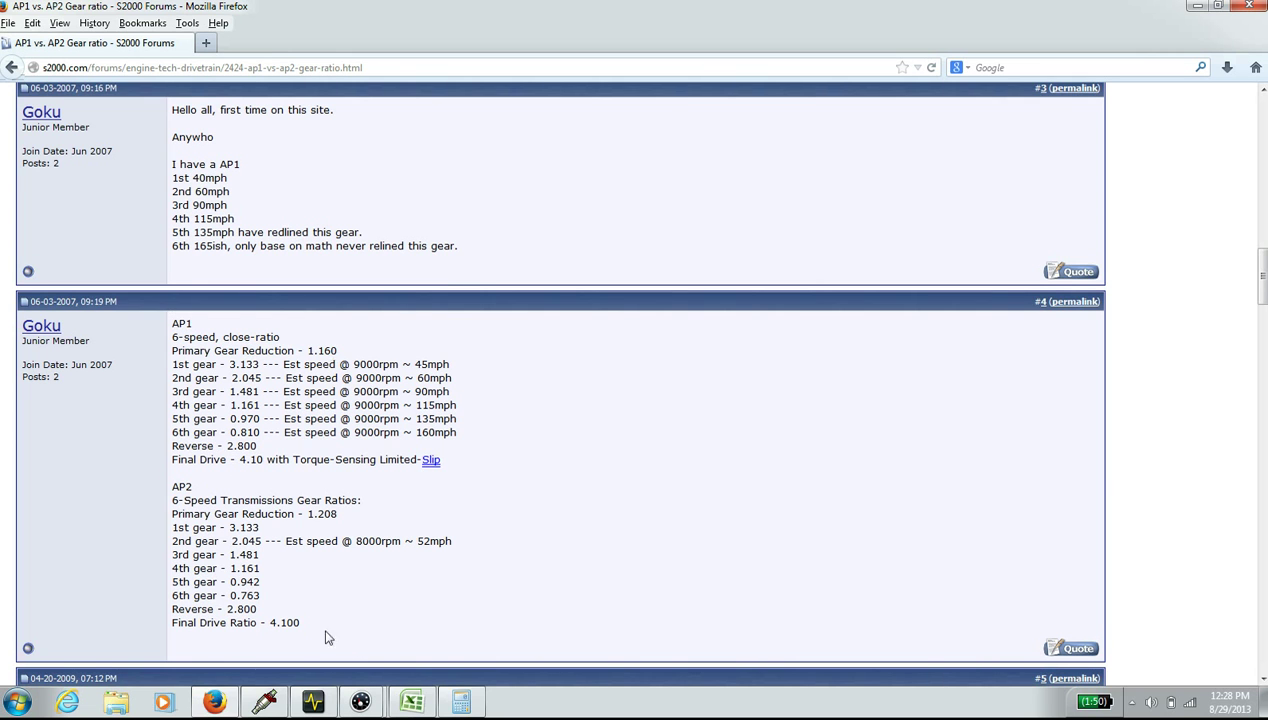
{"action": "left_click", "coordinate": [459, 698]}
{"action": "left_click", "coordinate": [537, 448]}
{"action": "left_click", "coordinate": [474, 525]}
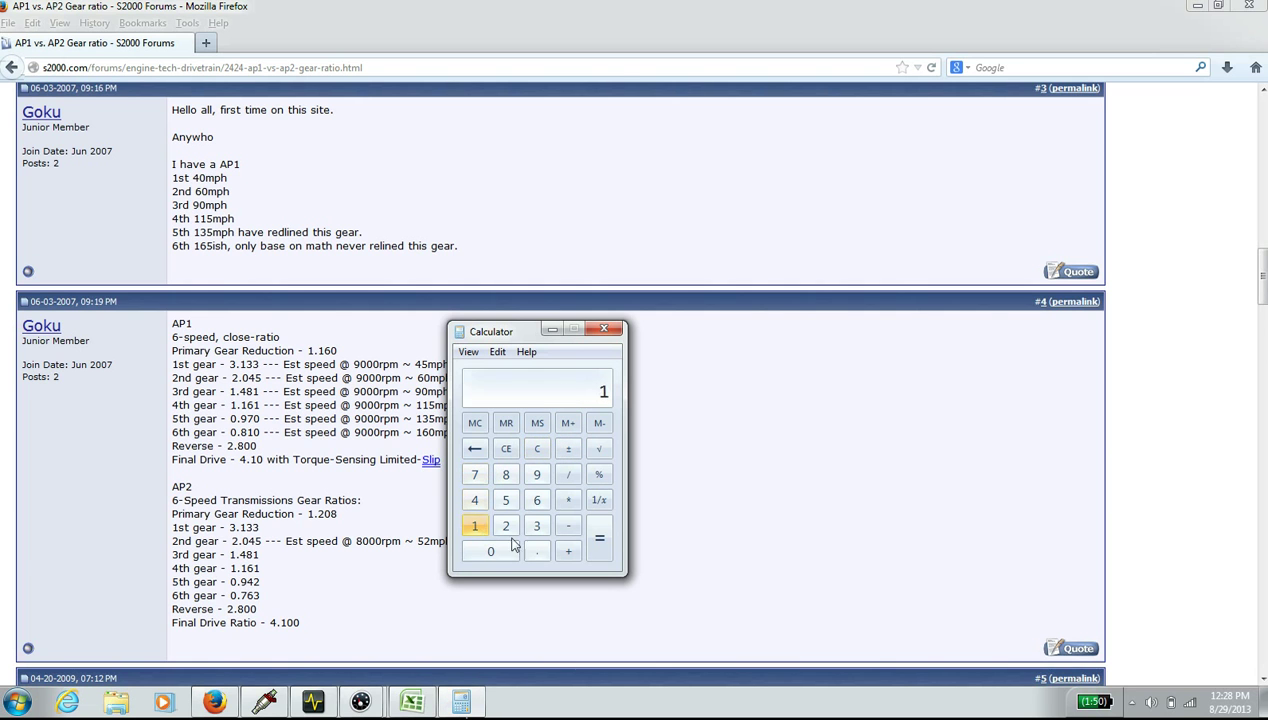
{"action": "left_click", "coordinate": [474, 525]}
{"action": "left_click", "coordinate": [538, 501]}
{"action": "left_click", "coordinate": [541, 451]}
{"action": "left_click", "coordinate": [476, 528]}
{"action": "left_click", "coordinate": [537, 551]}
{"action": "left_click", "coordinate": [476, 527]}
{"action": "left_click", "coordinate": [537, 500]}
{"action": "left_click", "coordinate": [570, 505]}
{"action": "left_click", "coordinate": [475, 500]}
{"action": "left_click", "coordinate": [535, 553]}
{"action": "left_click", "coordinate": [475, 526]}
{"action": "left_click", "coordinate": [600, 540]}
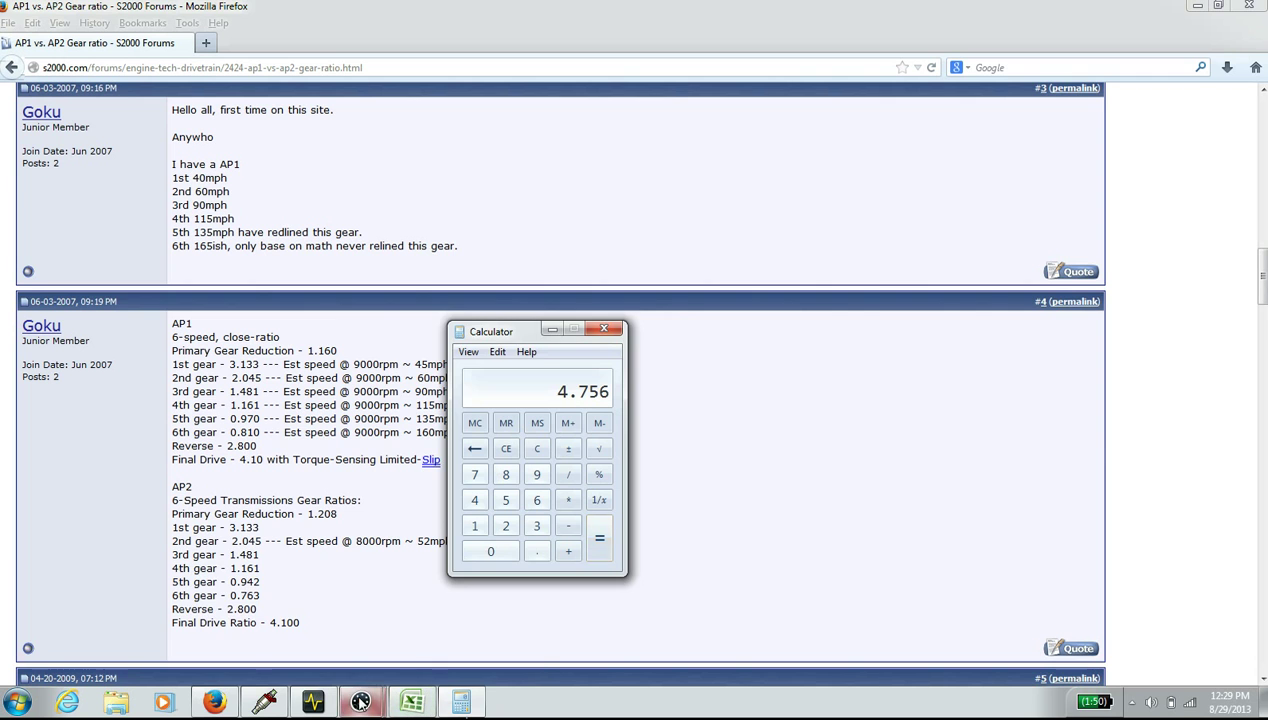
{"action": "mouse_move", "coordinate": [360, 701]}
{"action": "left_click", "coordinate": [455, 590]}
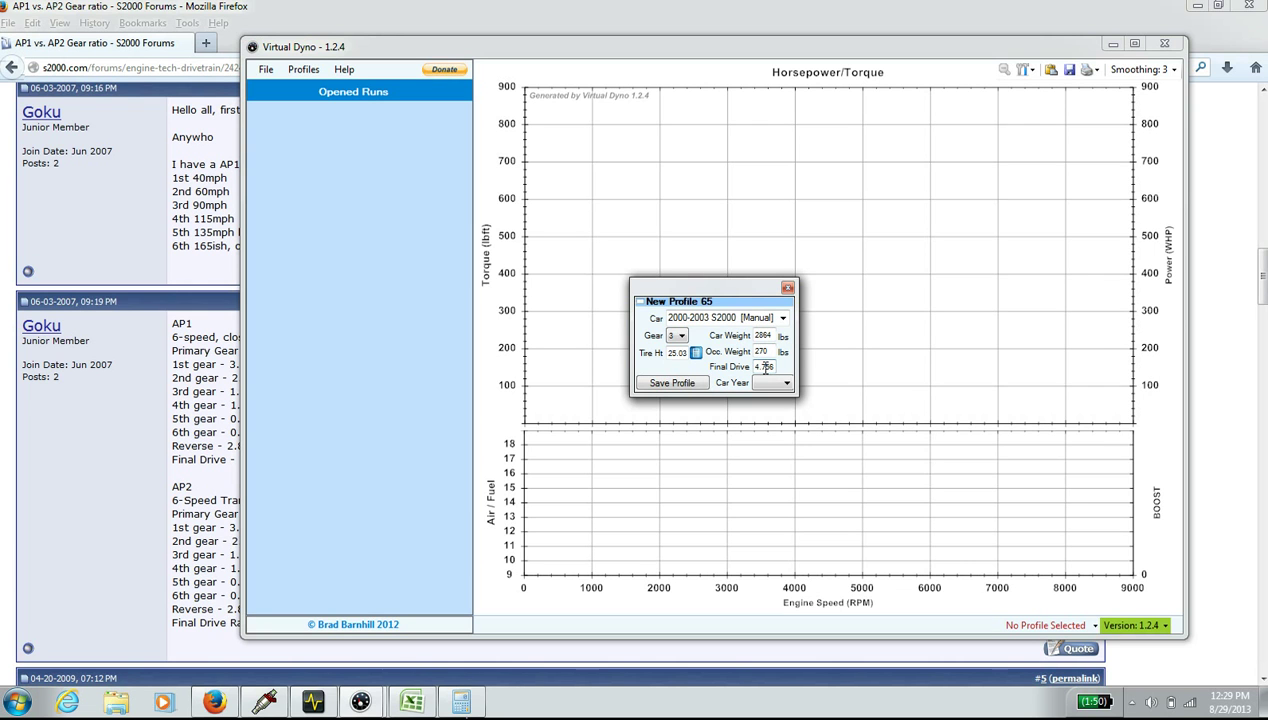
Recalculate the final drive in Calculator by multiplying the AP1 primary gear reduction 1.16 by 3.9
{"action": "left_click", "coordinate": [174, 506]}
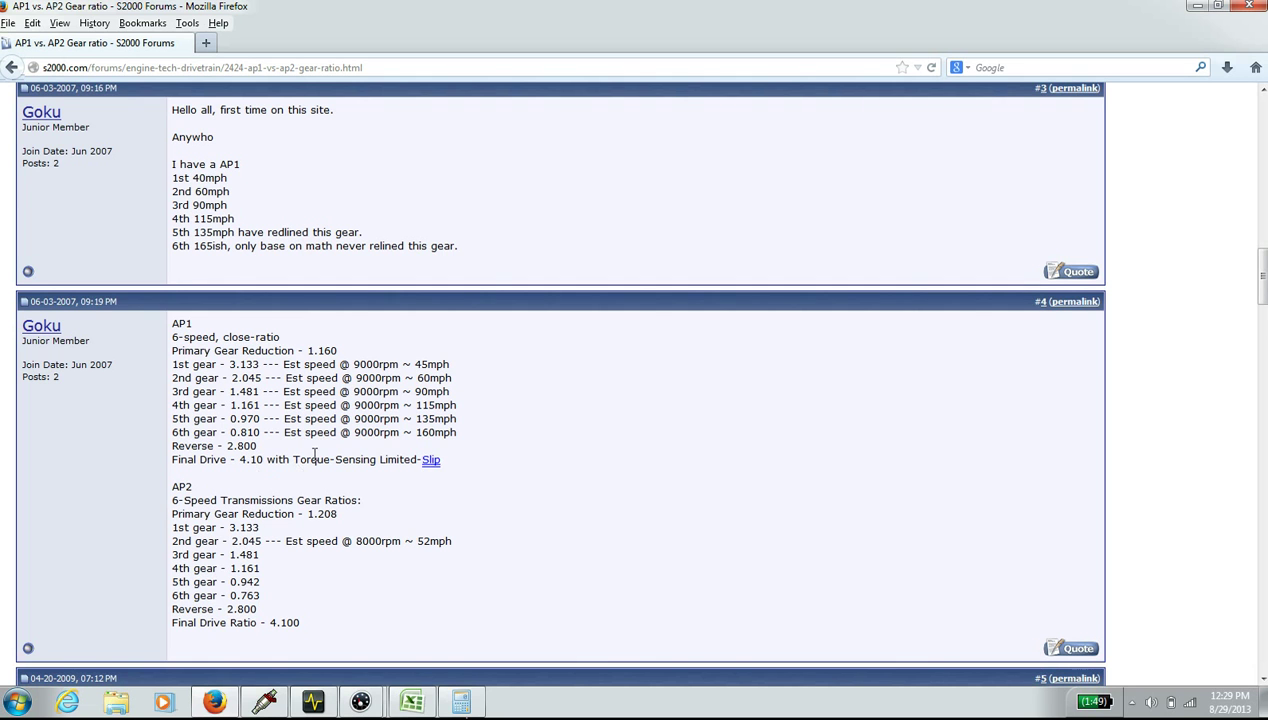
{"action": "left_click", "coordinate": [461, 702]}
{"action": "left_click", "coordinate": [535, 449]}
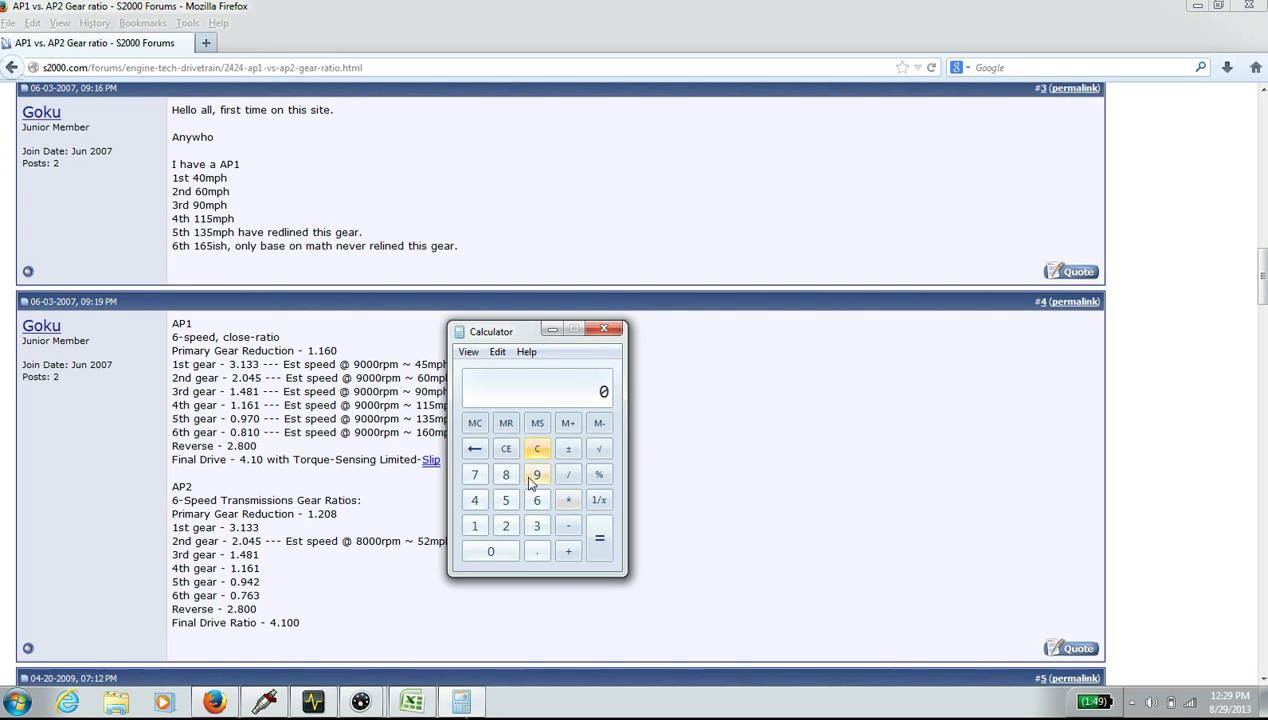
{"action": "left_click", "coordinate": [477, 526]}
{"action": "left_click", "coordinate": [537, 551]}
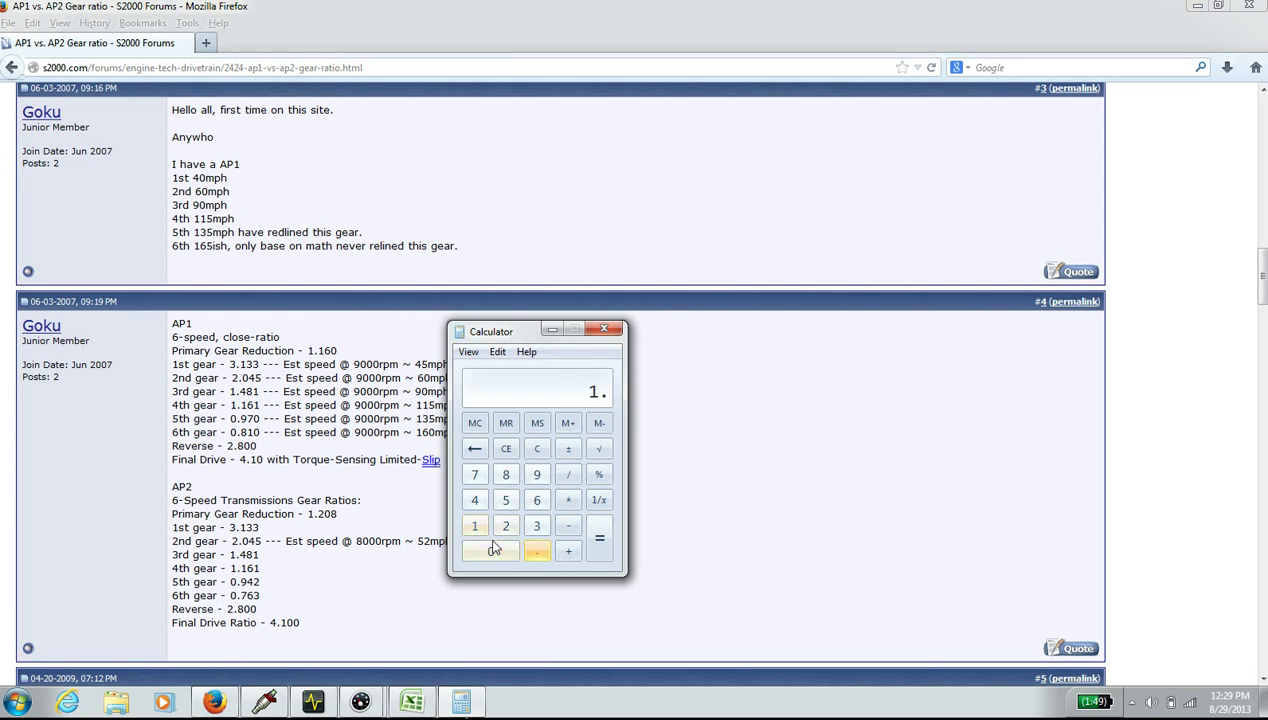
{"action": "left_click", "coordinate": [475, 526]}
{"action": "left_click", "coordinate": [530, 503]}
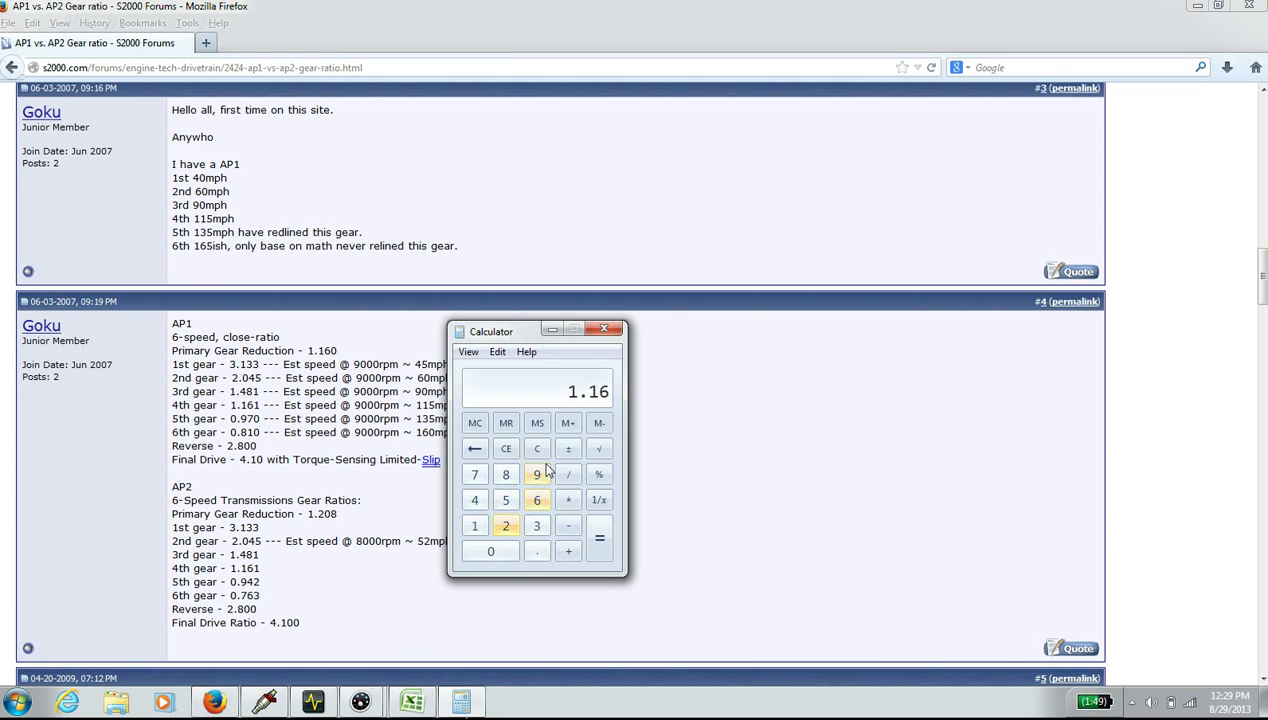
{"action": "left_click", "coordinate": [568, 501]}
{"action": "left_click", "coordinate": [537, 526]}
{"action": "left_click", "coordinate": [537, 551]}
{"action": "left_click", "coordinate": [537, 475]}
{"action": "left_click", "coordinate": [598, 538]}
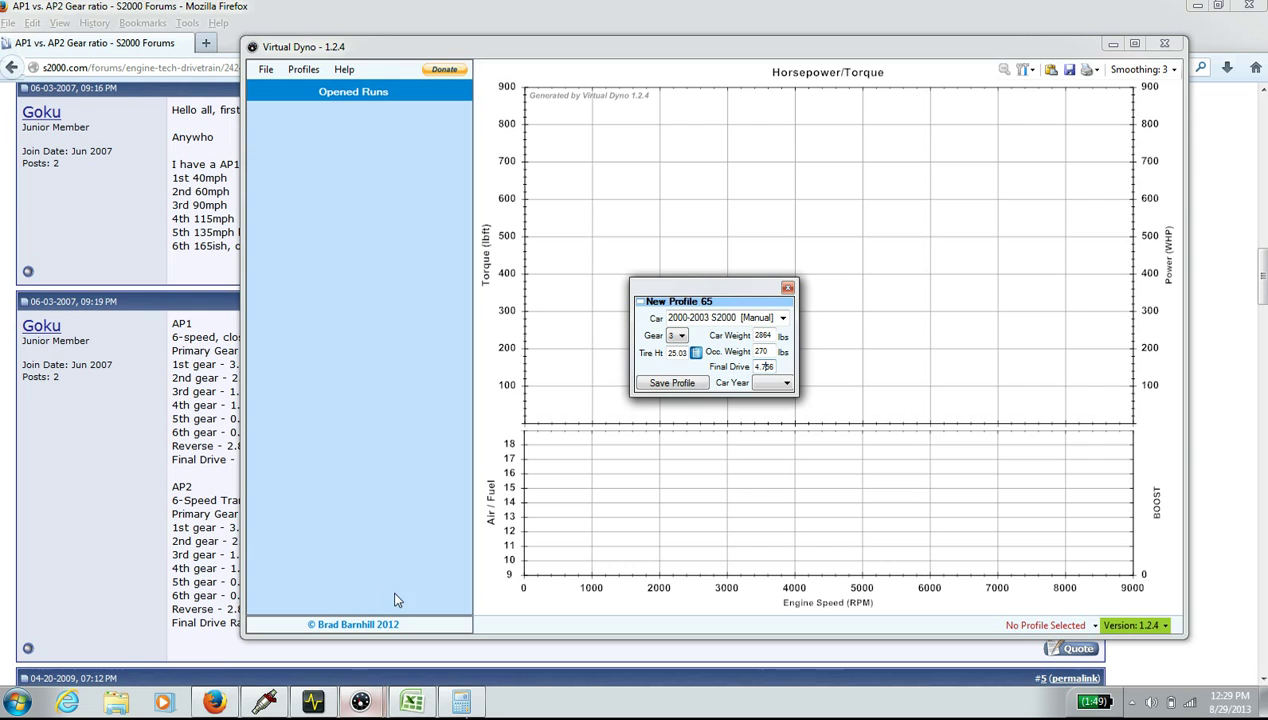
Return to Virtual Dyno, set the profile's final drive to 4.524 and car year to 2000, and save the profile
{"action": "left_click", "coordinate": [447, 612]}
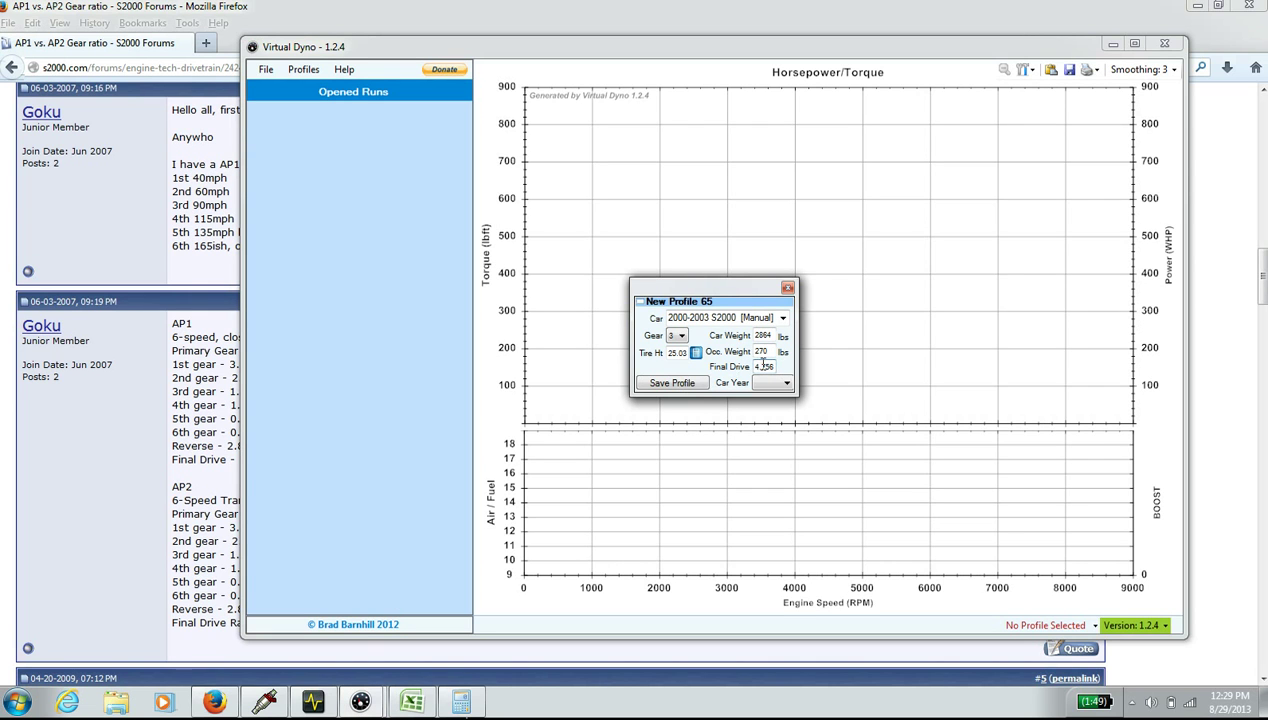
{"action": "double_click", "coordinate": [780, 366]}
{"action": "type", "text": "524"}
{"action": "left_click", "coordinate": [768, 383]}
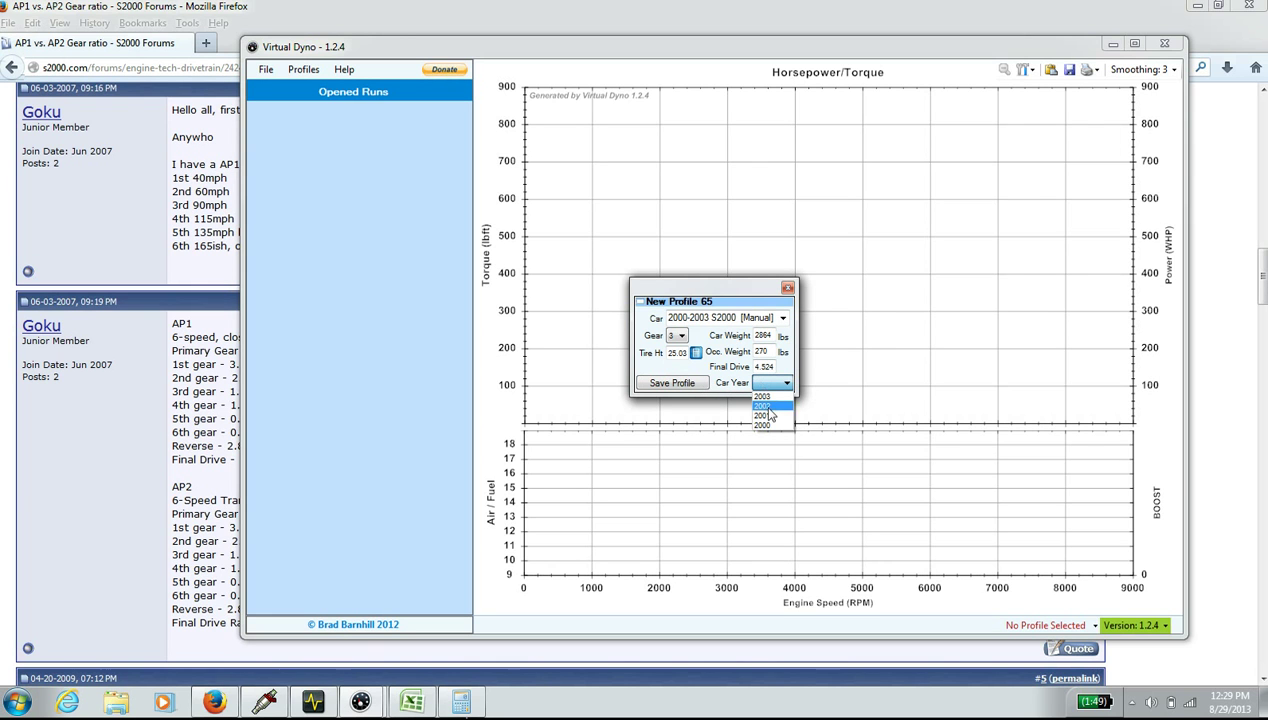
{"action": "left_click", "coordinate": [765, 425]}
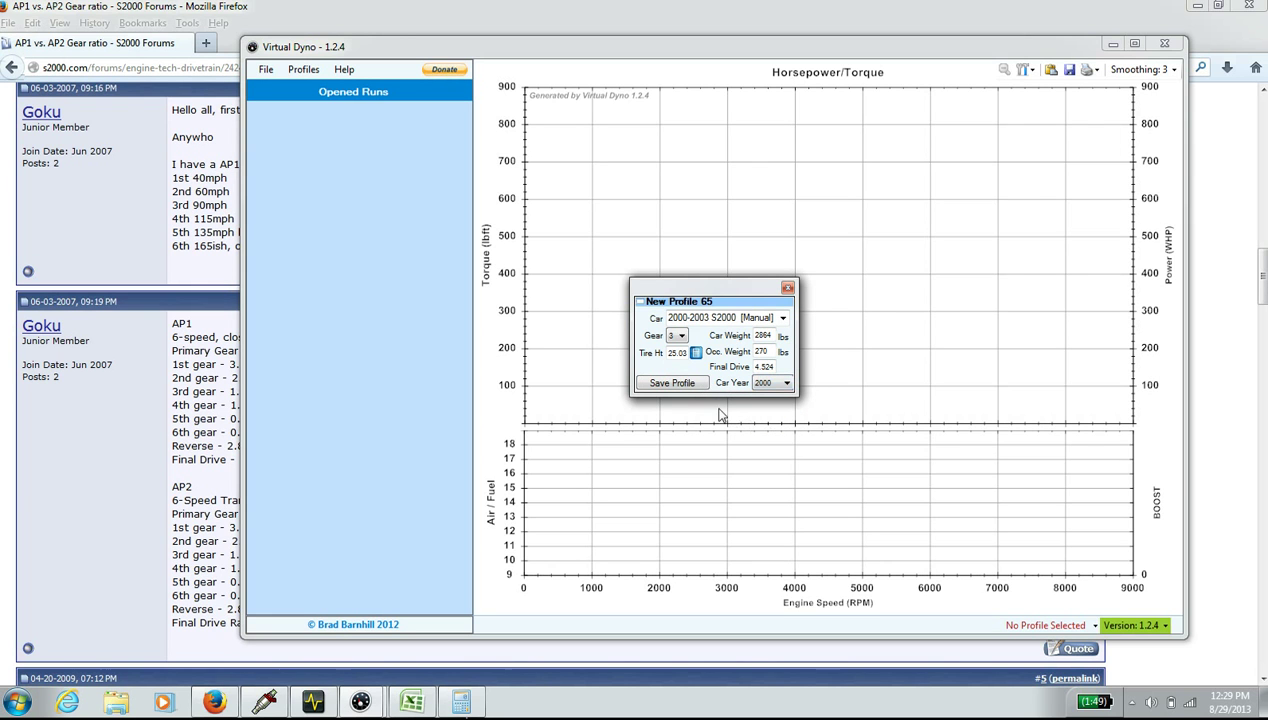
{"action": "left_click", "coordinate": [674, 389]}
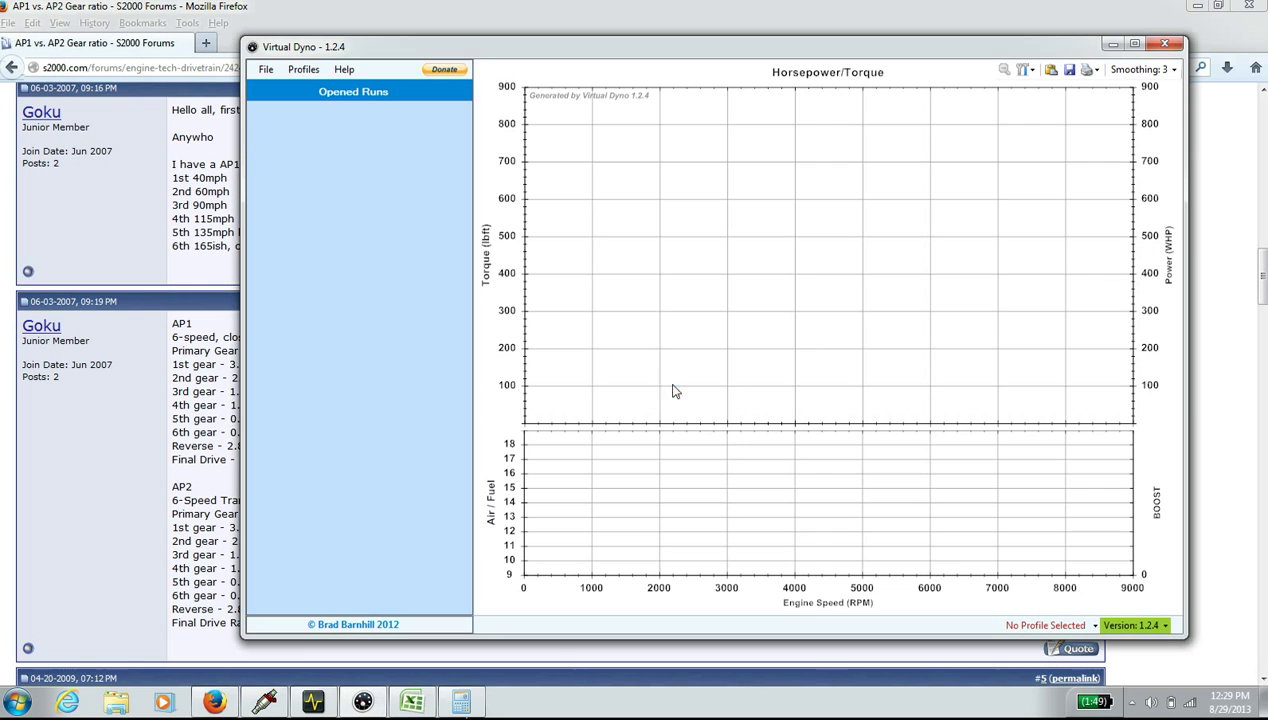
{"action": "left_click", "coordinate": [264, 70]}
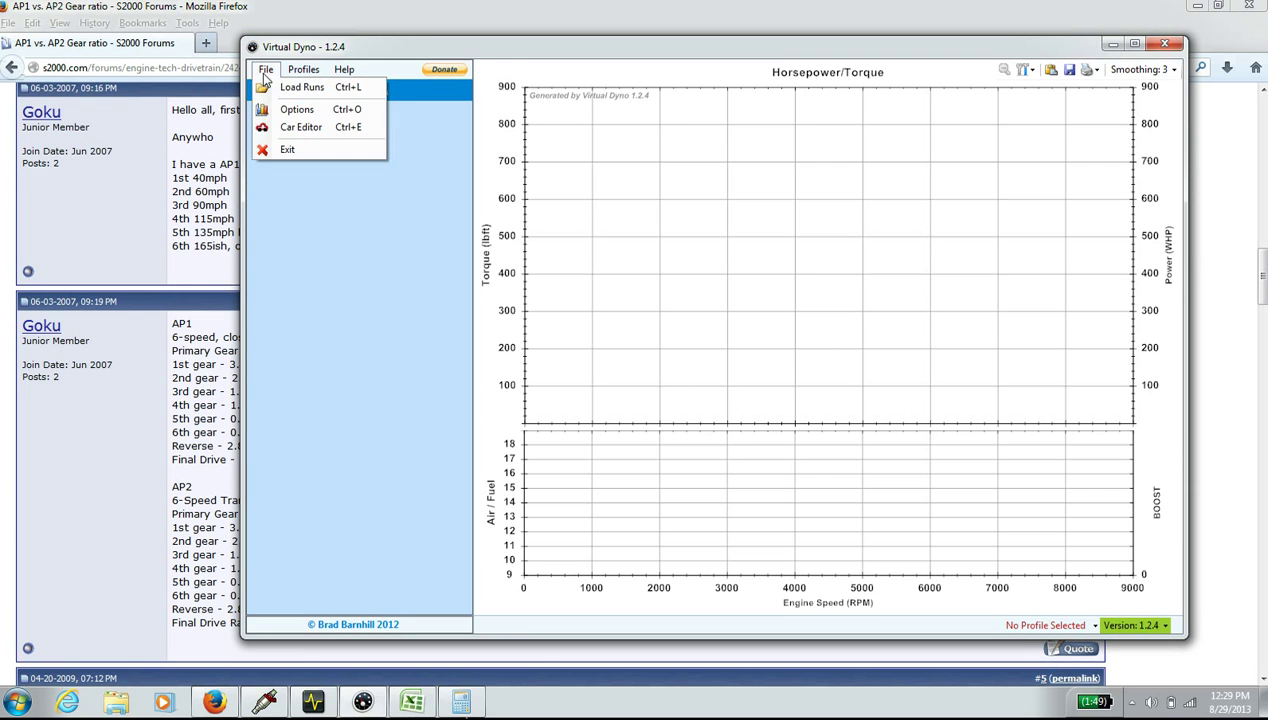
{"action": "left_click", "coordinate": [290, 88]}
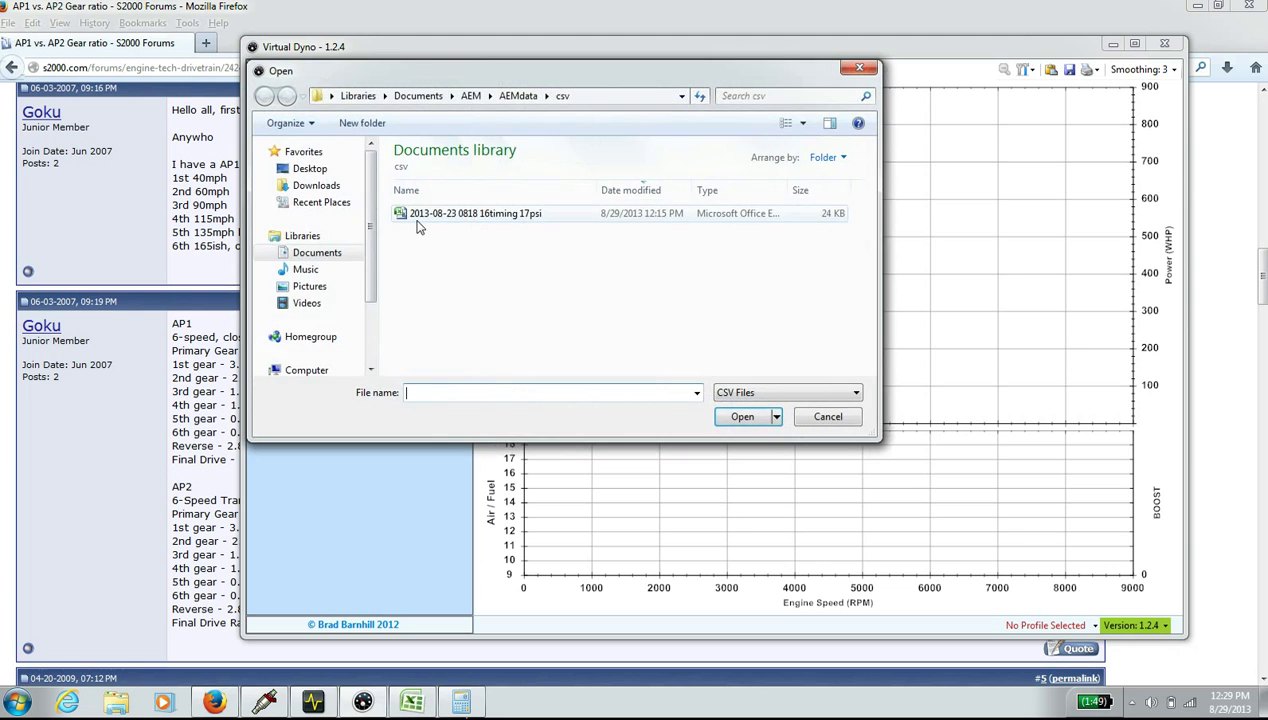
{"action": "double_click", "coordinate": [422, 214]}
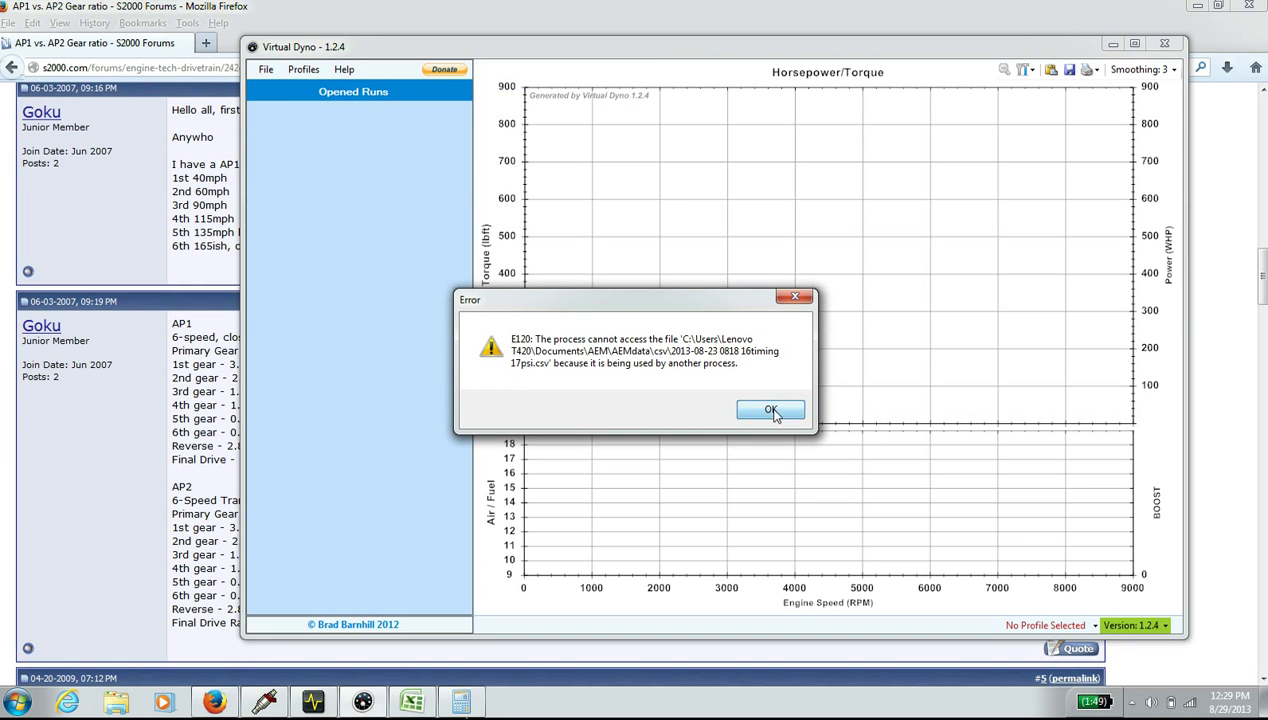
{"action": "left_click", "coordinate": [771, 411]}
{"action": "left_click", "coordinate": [414, 703]}
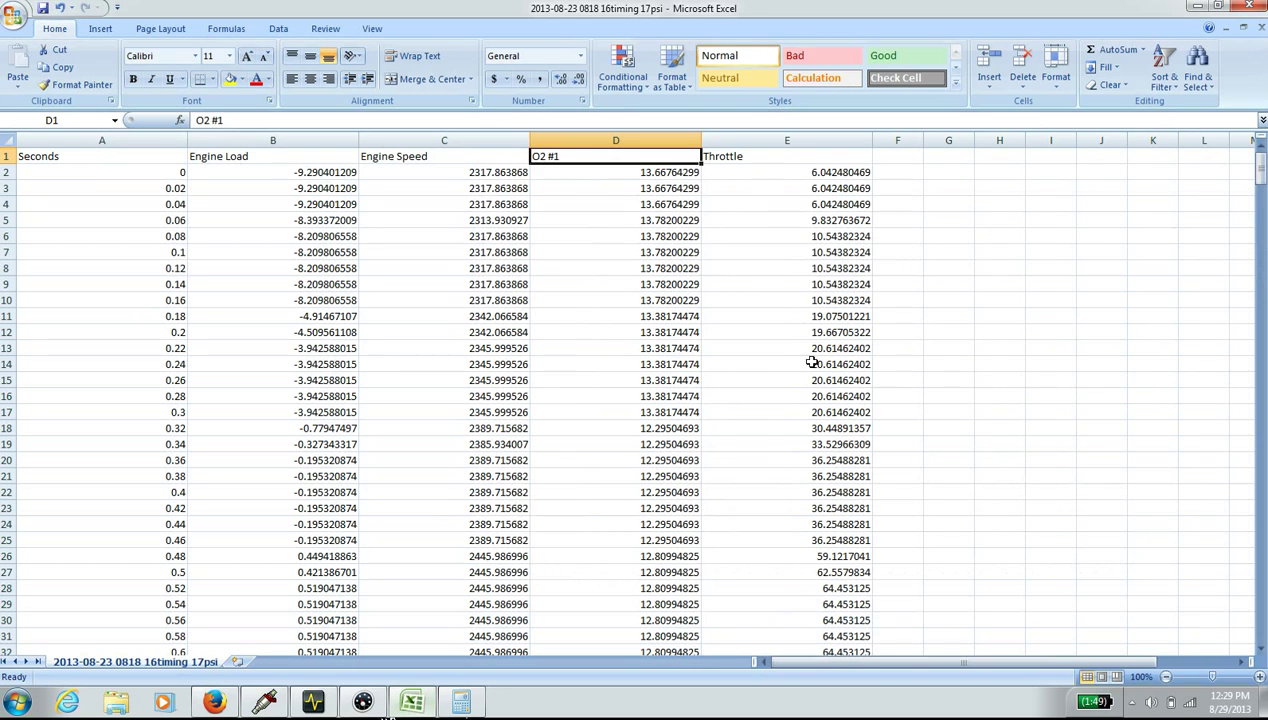
{"action": "key", "text": "ctrl+w"}
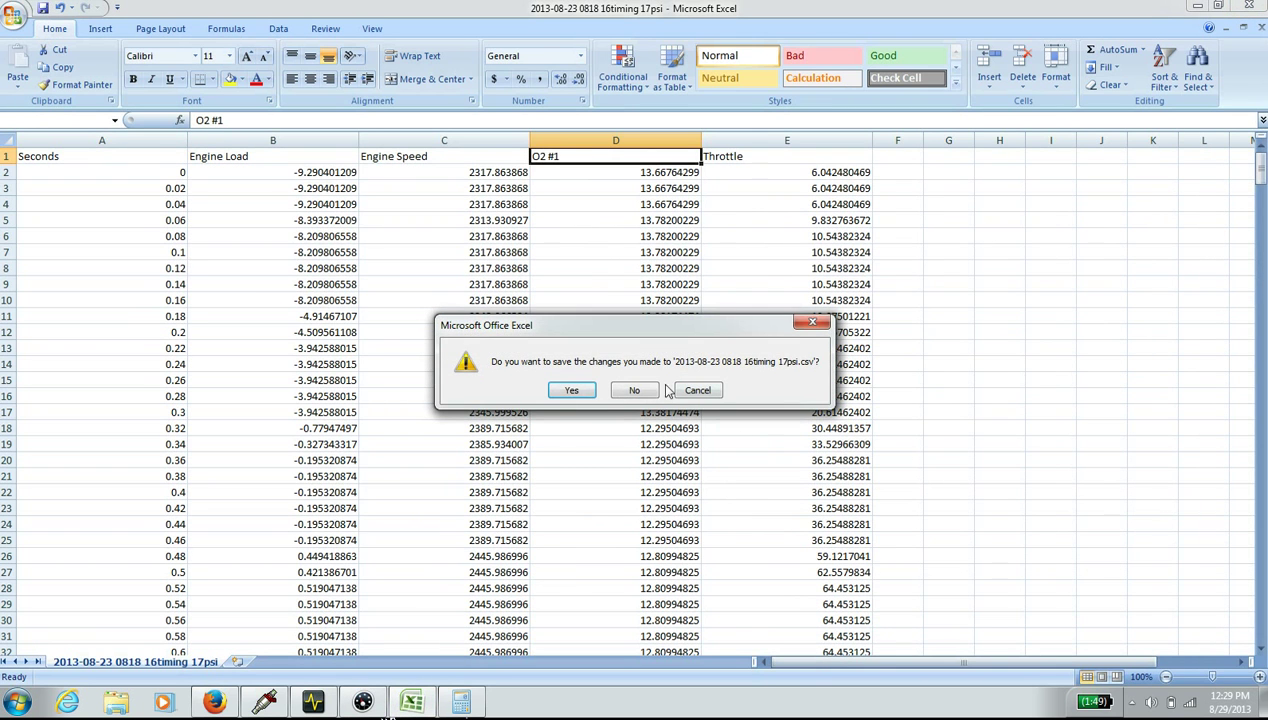
{"action": "left_click", "coordinate": [634, 390]}
{"action": "left_click", "coordinate": [264, 72]}
{"action": "left_click", "coordinate": [280, 86]}
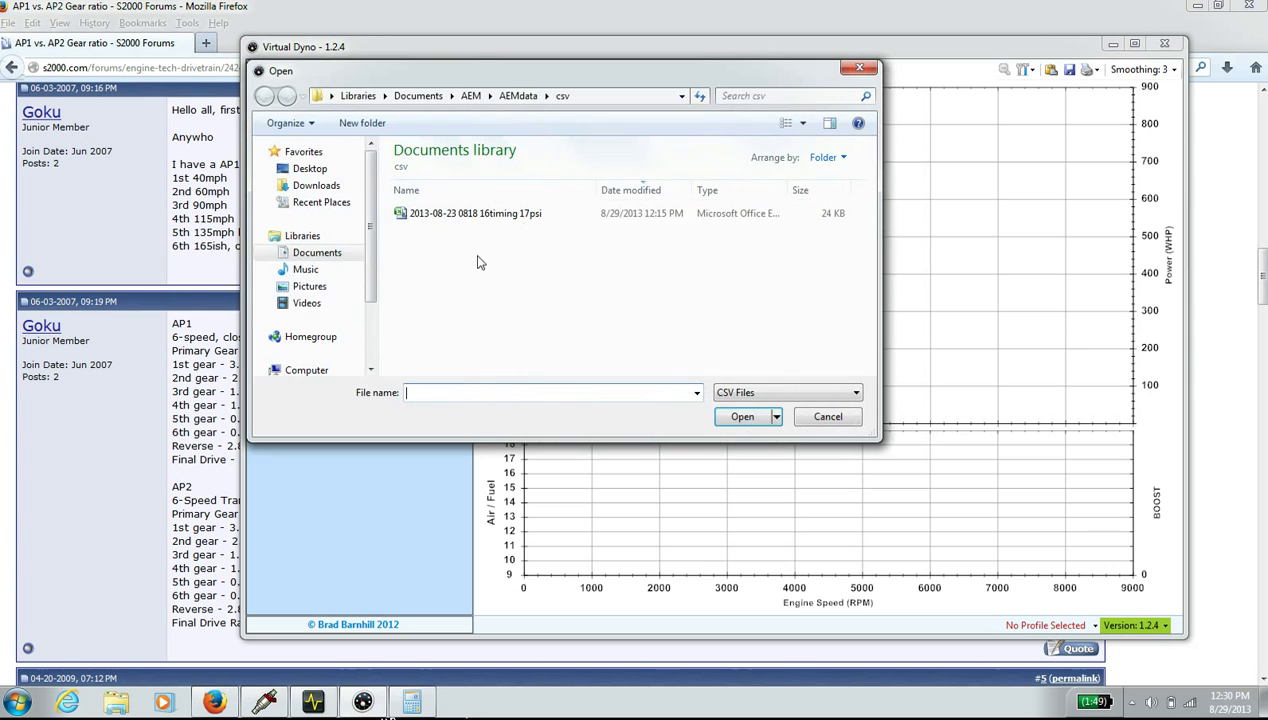
{"action": "double_click", "coordinate": [440, 216]}
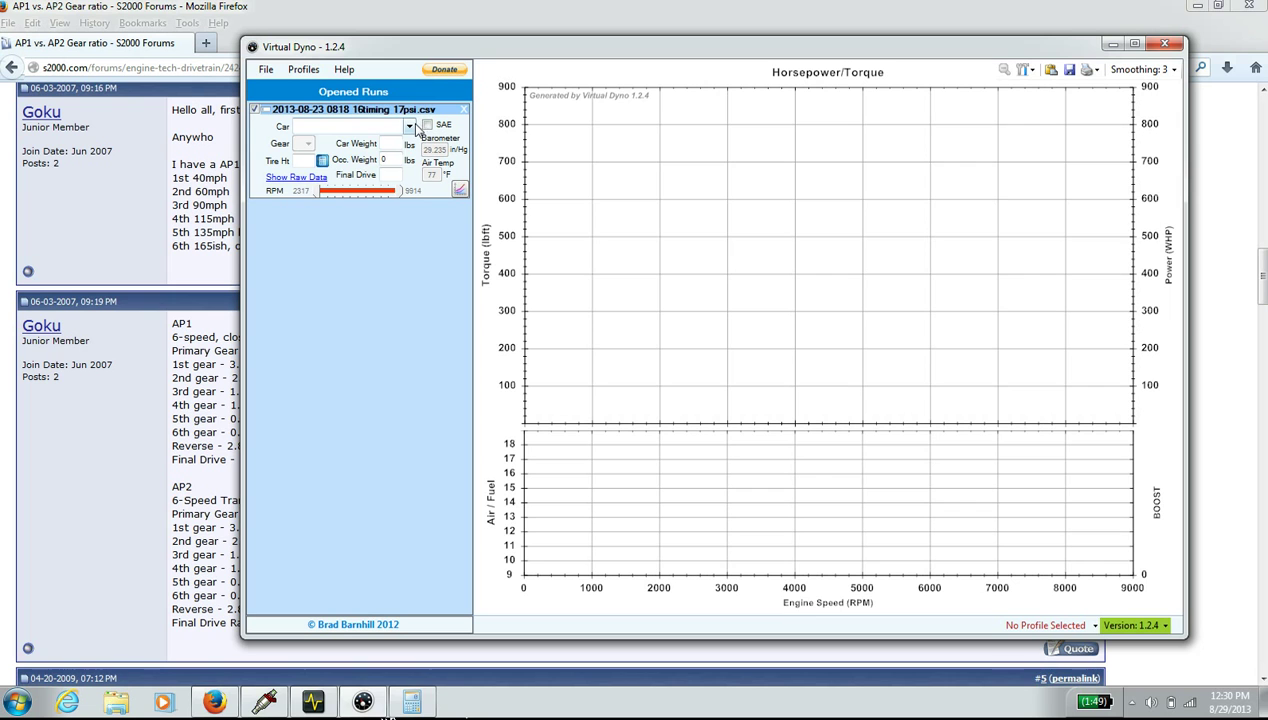
Apply the saved New Profile 65 to the loaded run to plot its horsepower and torque curves
{"action": "left_click", "coordinate": [408, 126]}
{"action": "left_click", "coordinate": [404, 123]}
{"action": "left_click", "coordinate": [303, 69]}
{"action": "left_click", "coordinate": [332, 109]}
{"action": "left_click", "coordinate": [292, 69]}
{"action": "left_click", "coordinate": [385, 297]}
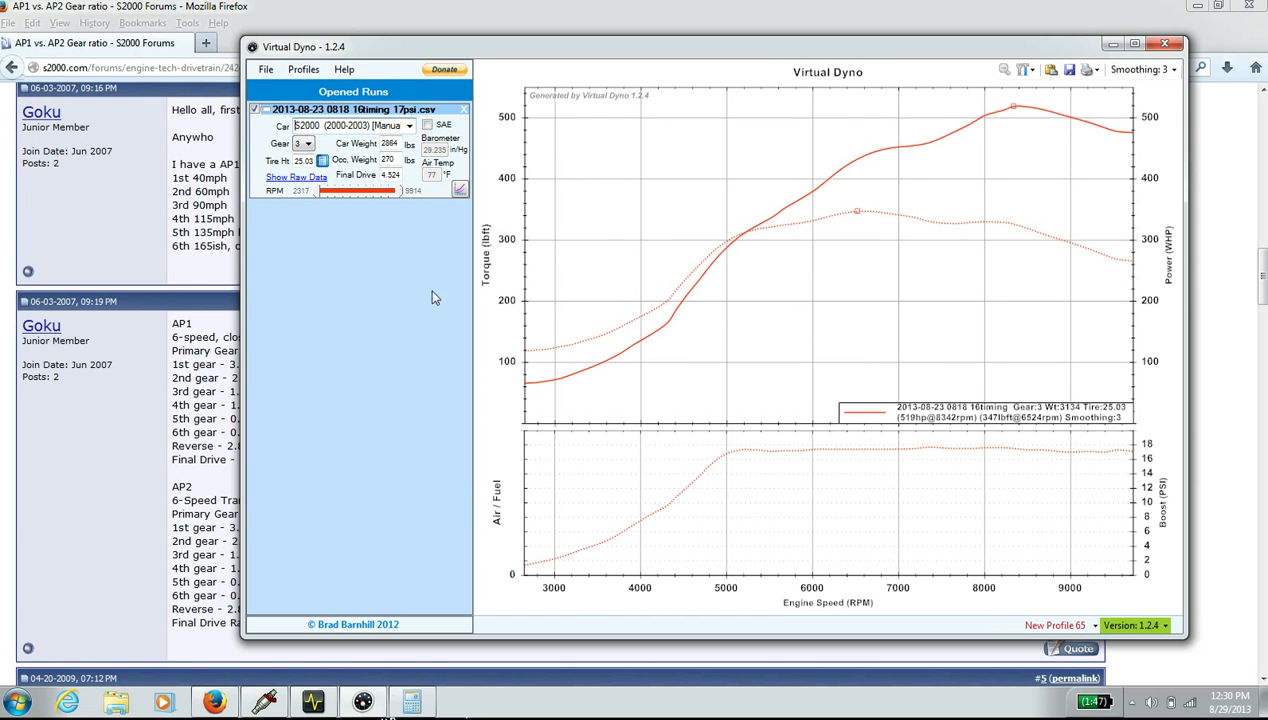
Set the dyno correction factor to Mustang Dyno in the program options and save the settings
{"action": "left_click", "coordinate": [266, 69]}
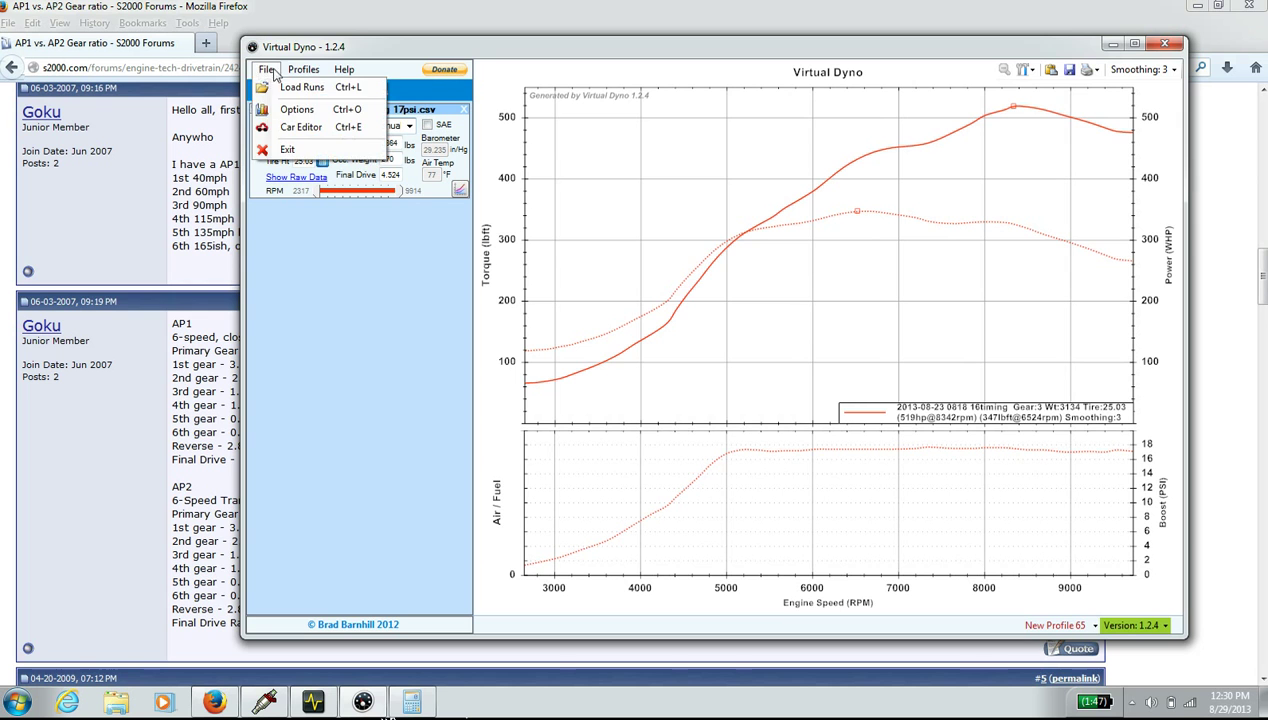
{"action": "left_click", "coordinate": [283, 109]}
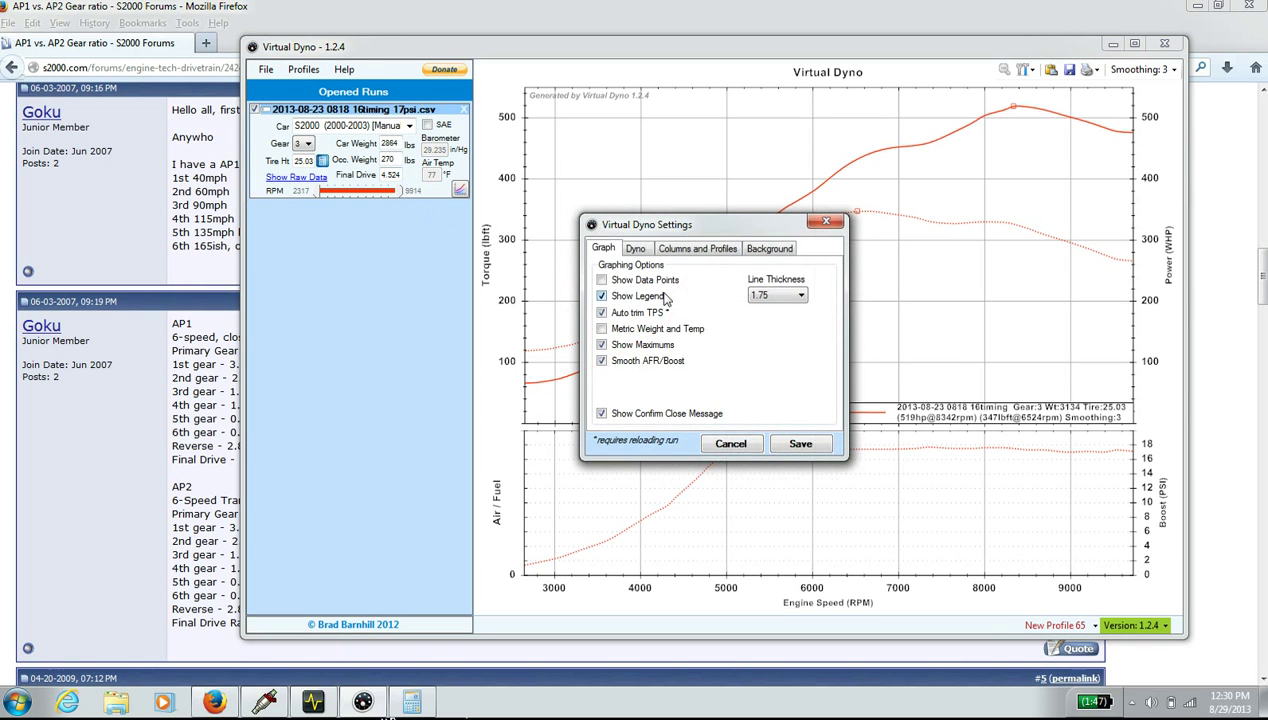
{"action": "left_click", "coordinate": [637, 251]}
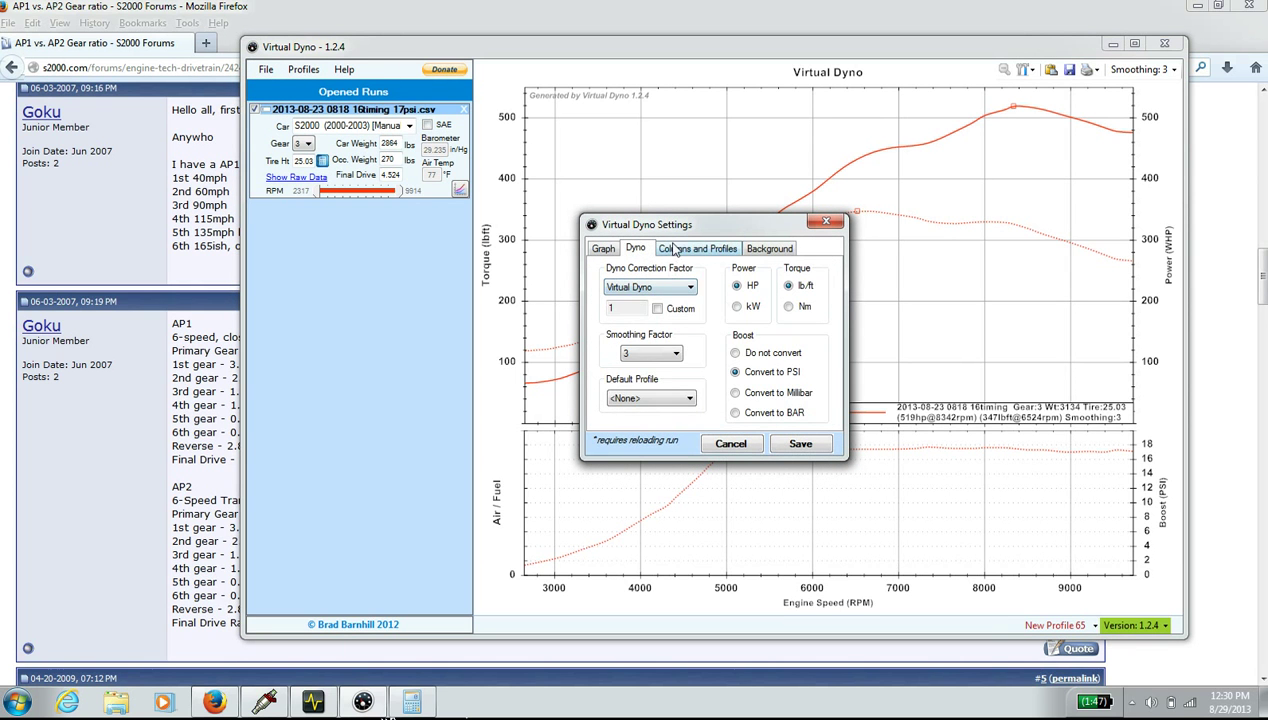
{"action": "left_click", "coordinate": [674, 248]}
{"action": "left_click", "coordinate": [767, 249]}
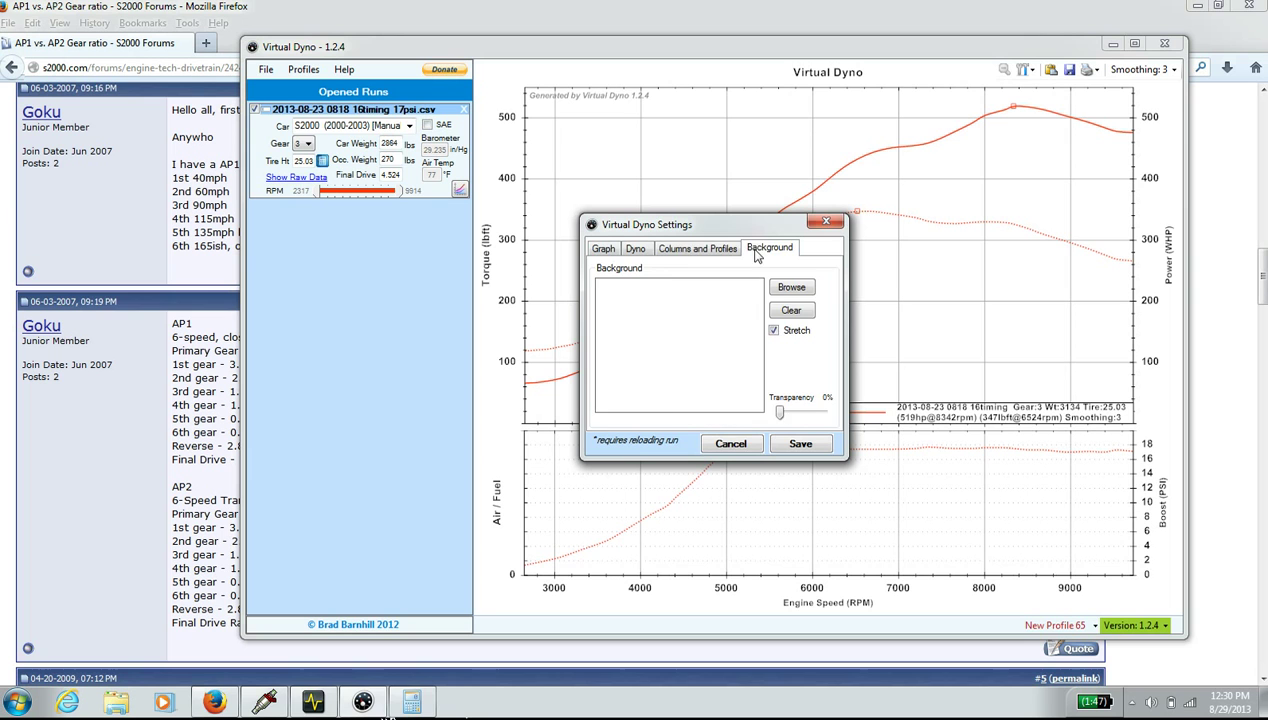
{"action": "left_click", "coordinate": [703, 250]}
{"action": "left_click", "coordinate": [637, 250]}
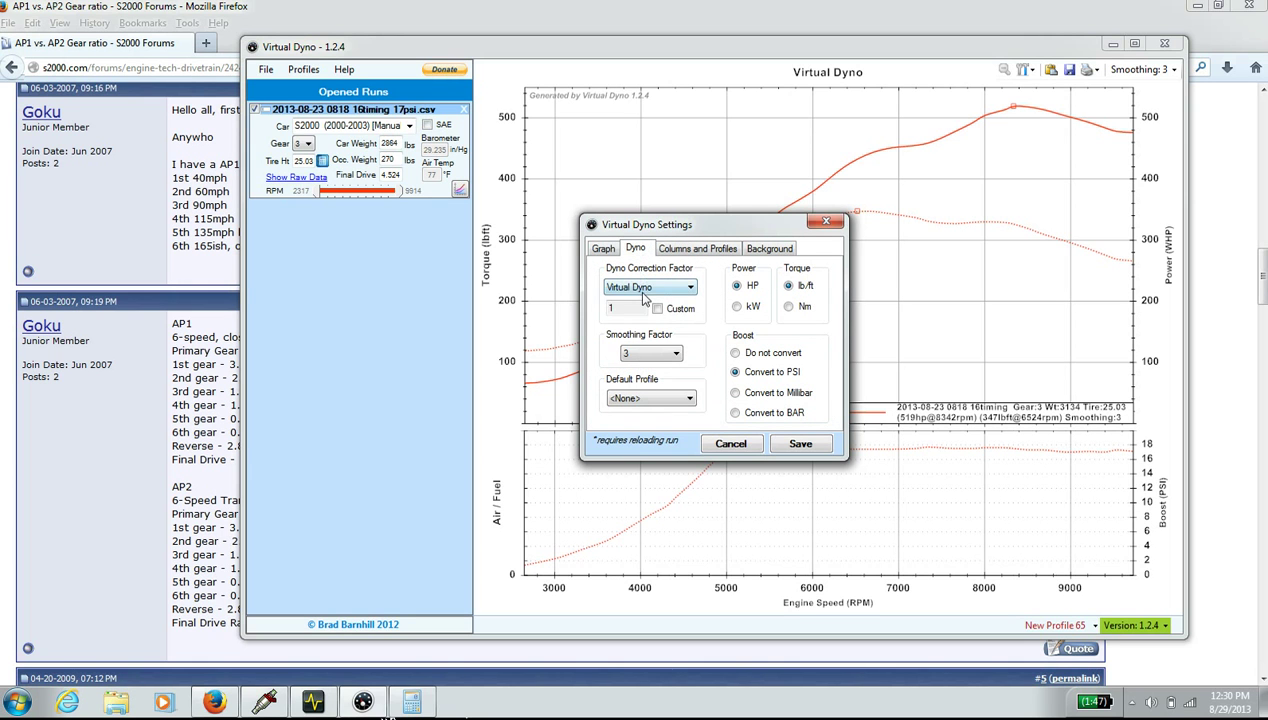
{"action": "left_click", "coordinate": [640, 289]}
{"action": "left_click", "coordinate": [643, 313]}
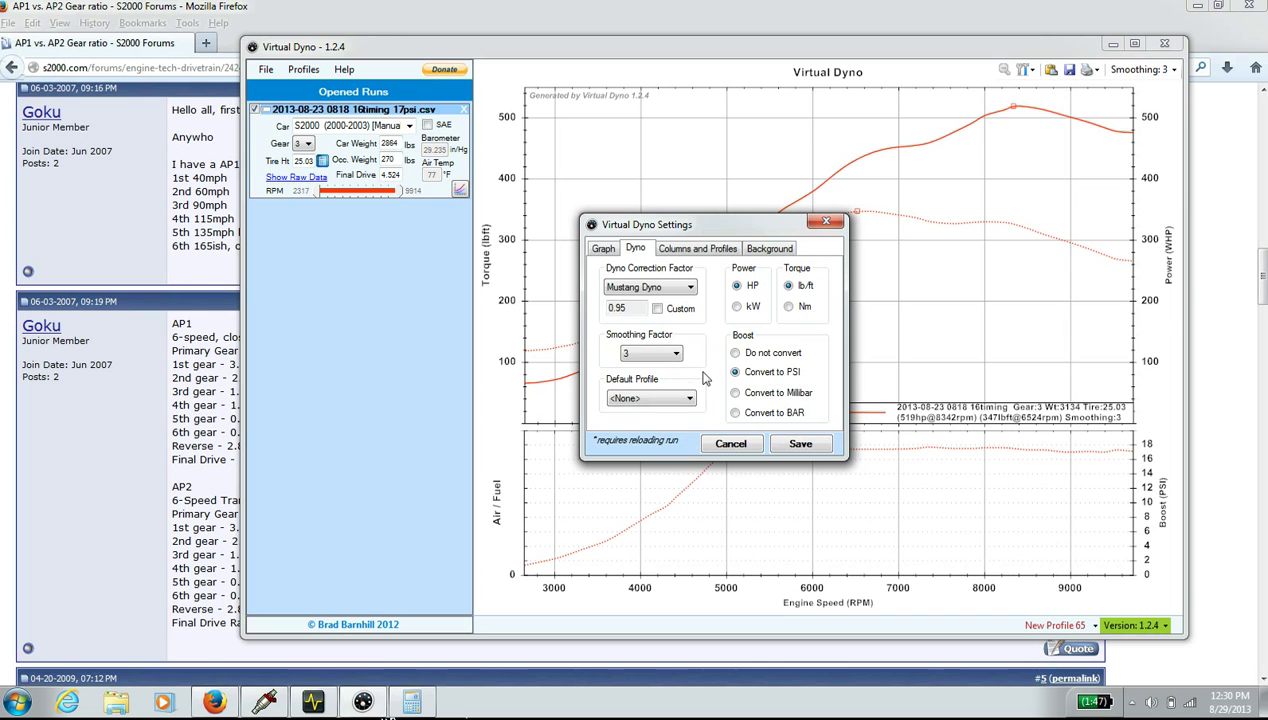
{"action": "left_click", "coordinate": [797, 444]}
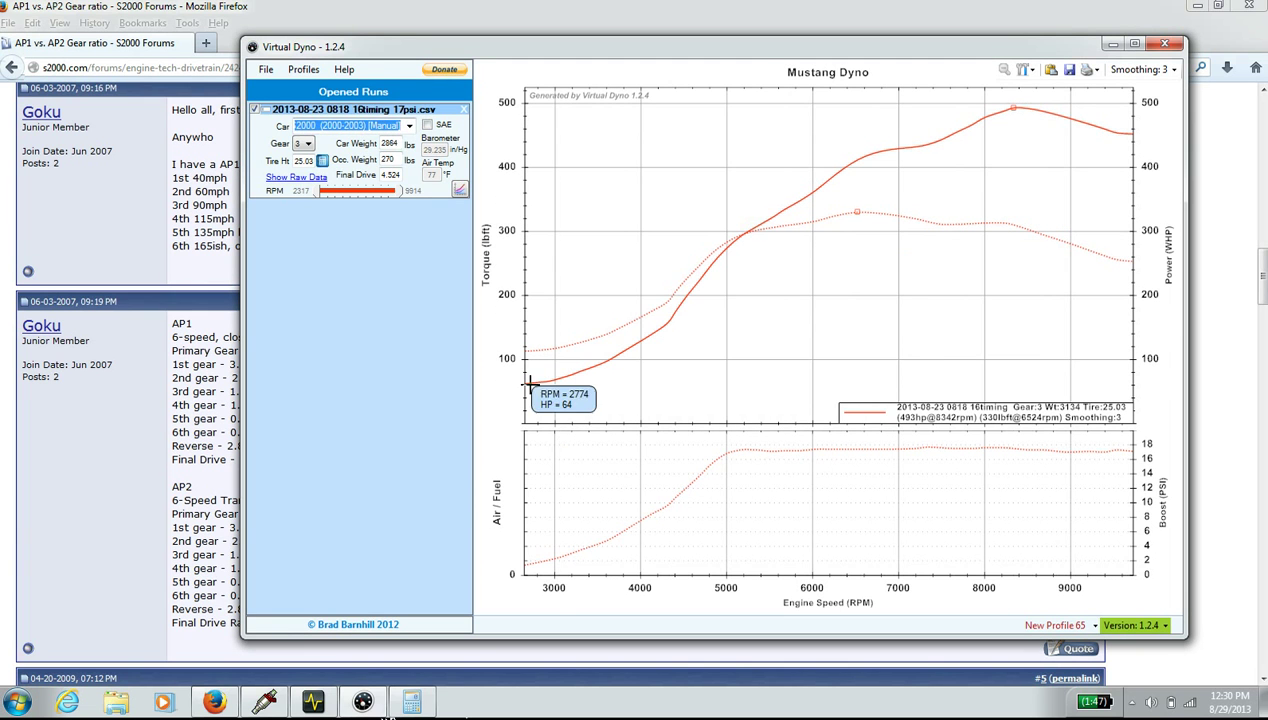
{"action": "left_click", "coordinate": [267, 72]}
{"action": "left_click", "coordinate": [295, 87]}
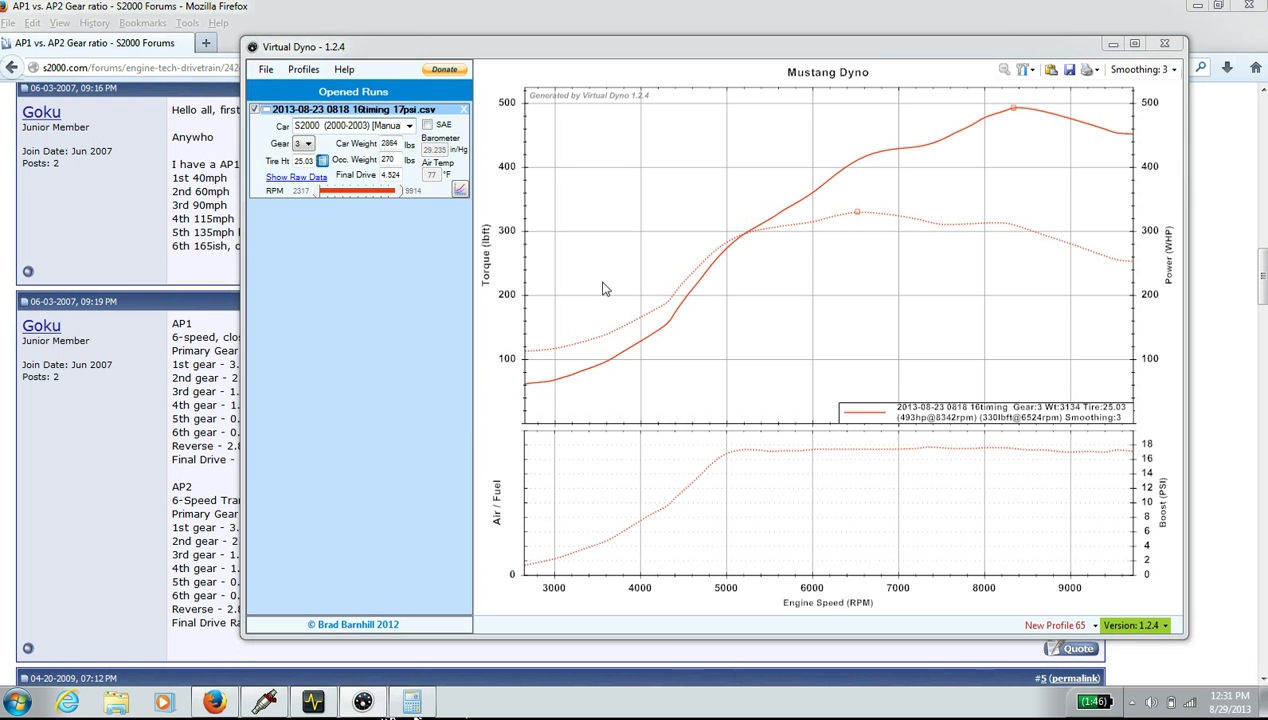
{"action": "left_click", "coordinate": [527, 218]}
{"action": "right_click", "coordinate": [515, 218]}
{"action": "left_click", "coordinate": [545, 250]}
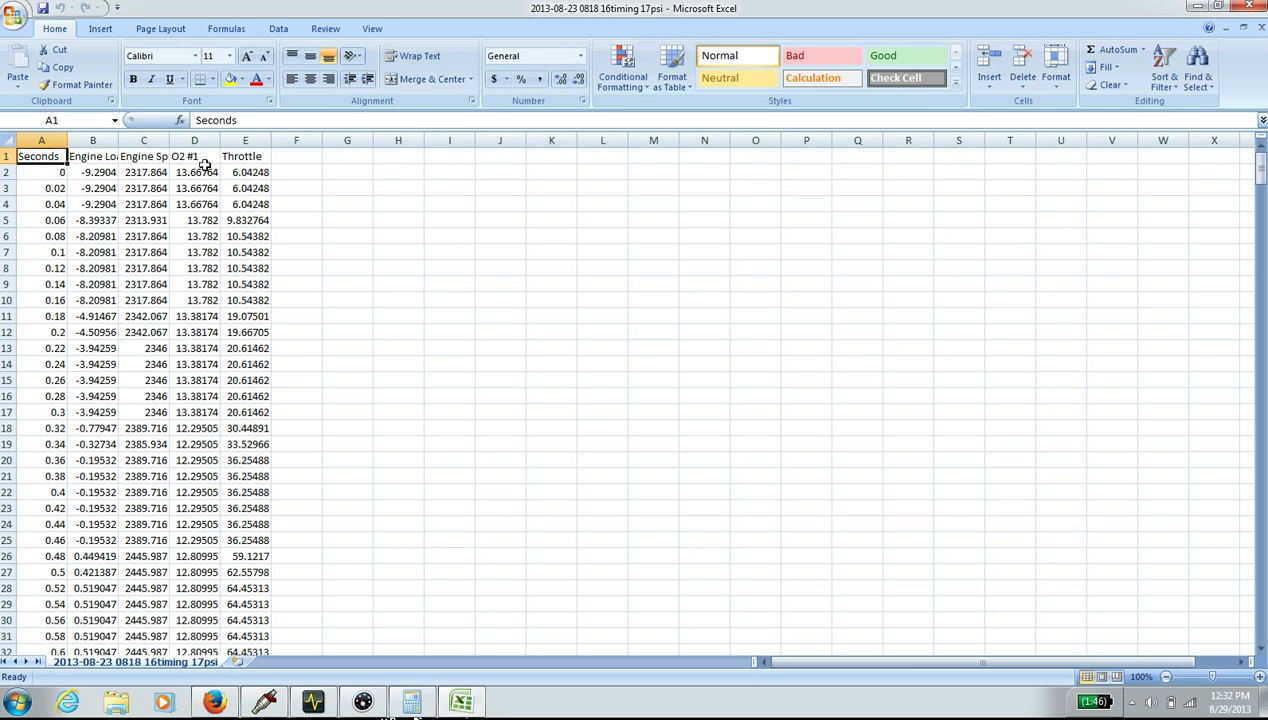
Copy the O2 #1 header text from cell D1 of the log
{"action": "left_click", "coordinate": [199, 157]}
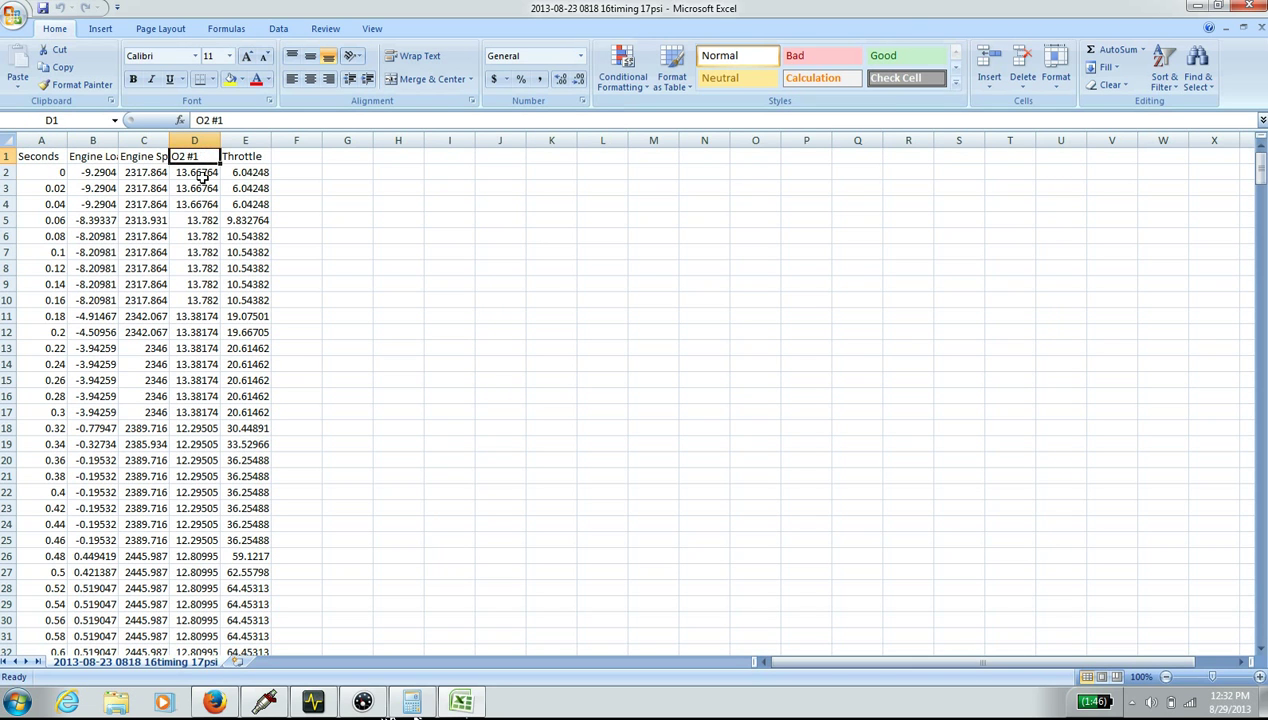
{"action": "left_click", "coordinate": [198, 170]}
{"action": "left_click", "coordinate": [195, 157]}
{"action": "double_click", "coordinate": [200, 157]}
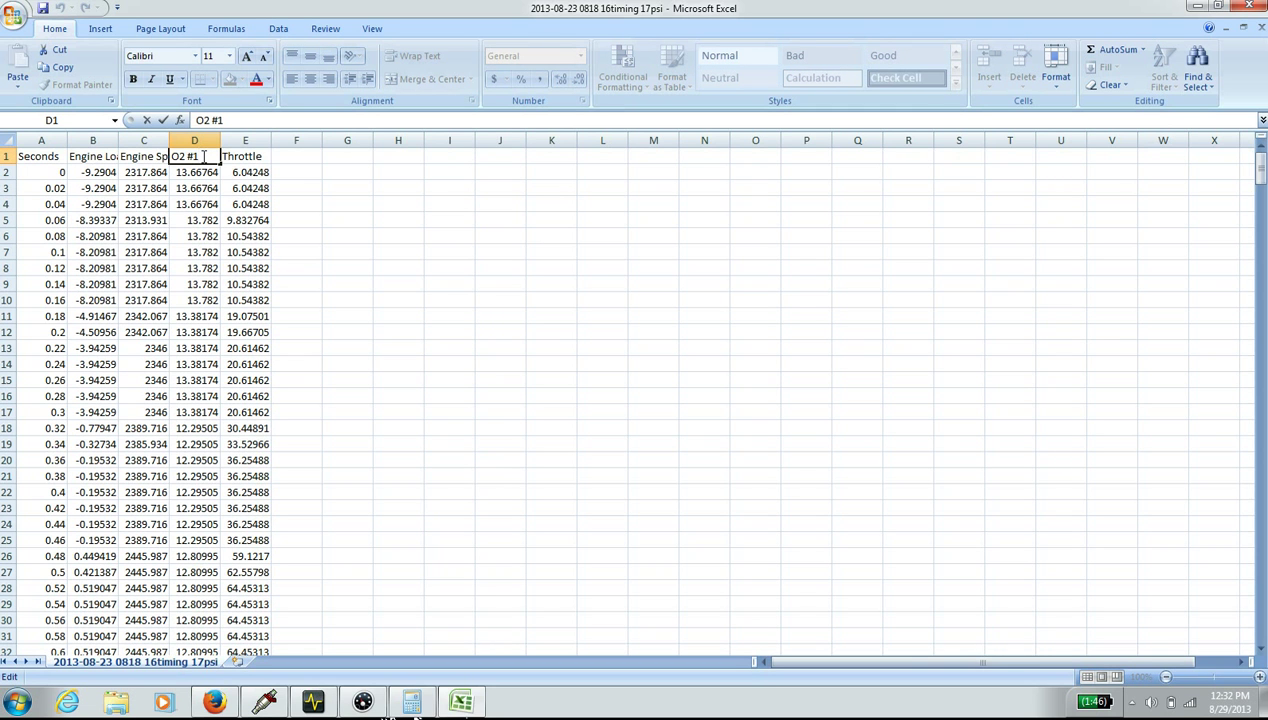
{"action": "left_click_drag", "start_coordinate": [198, 157], "coordinate": [172, 157]}
{"action": "right_click", "coordinate": [184, 159]}
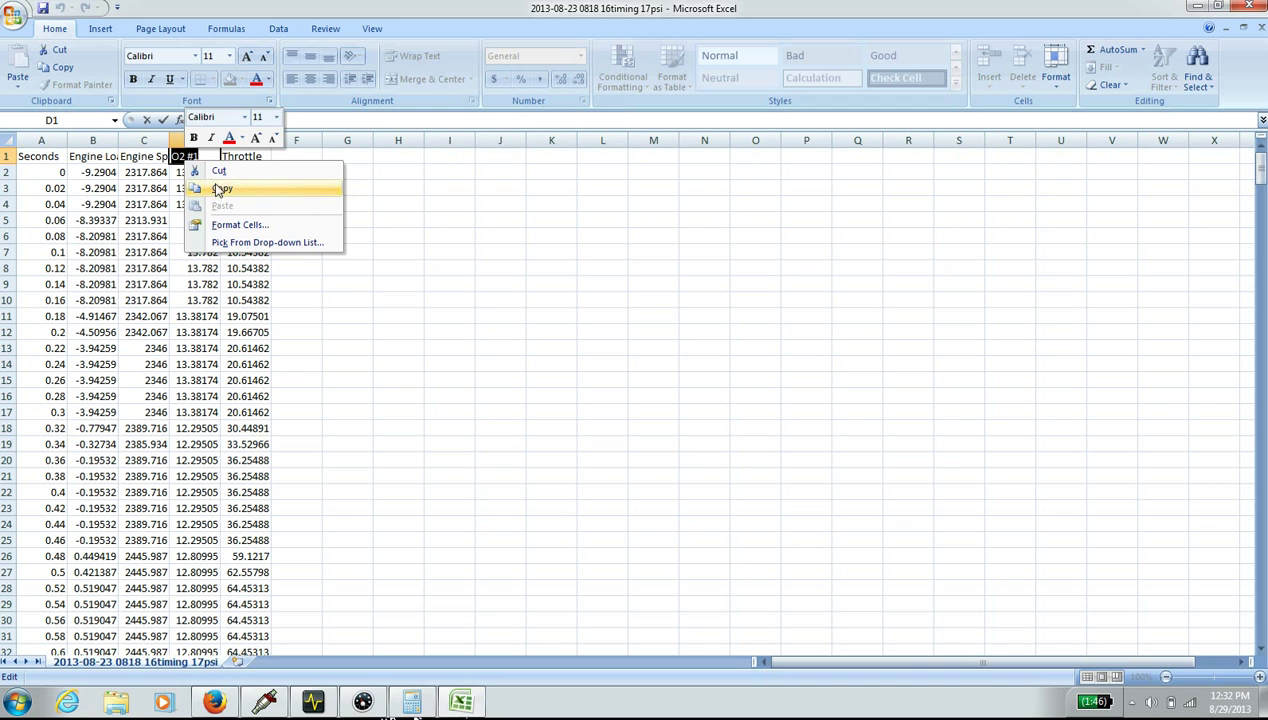
{"action": "left_click", "coordinate": [222, 189]}
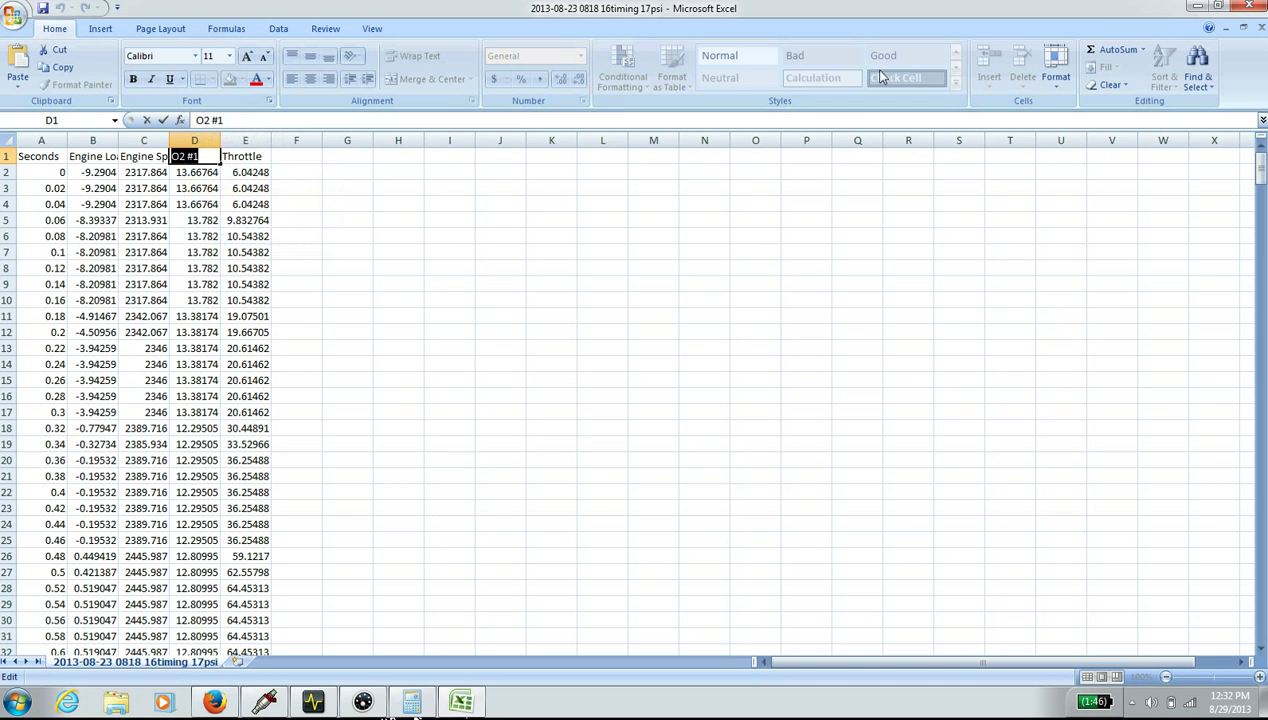
Close the log in Excel without saving changes and cancel the run-loading dialog in Virtual Dyno
{"action": "left_click", "coordinate": [1238, 6]}
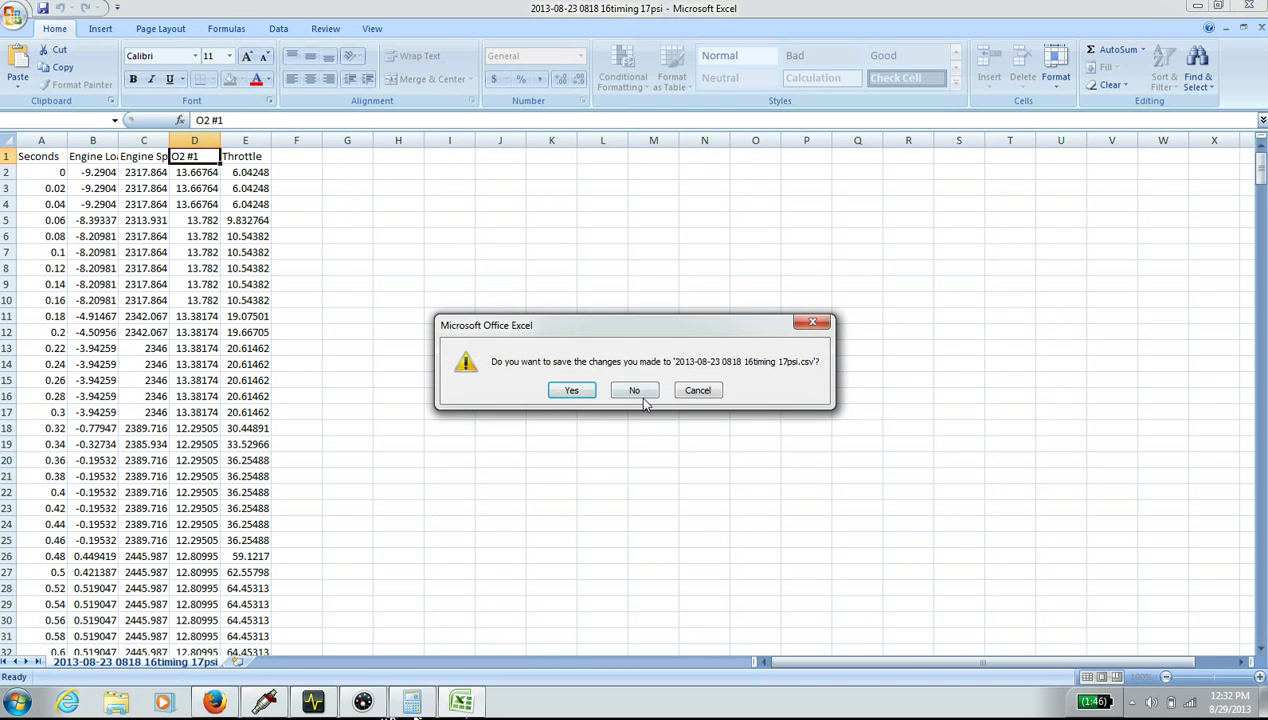
{"action": "left_click", "coordinate": [635, 391]}
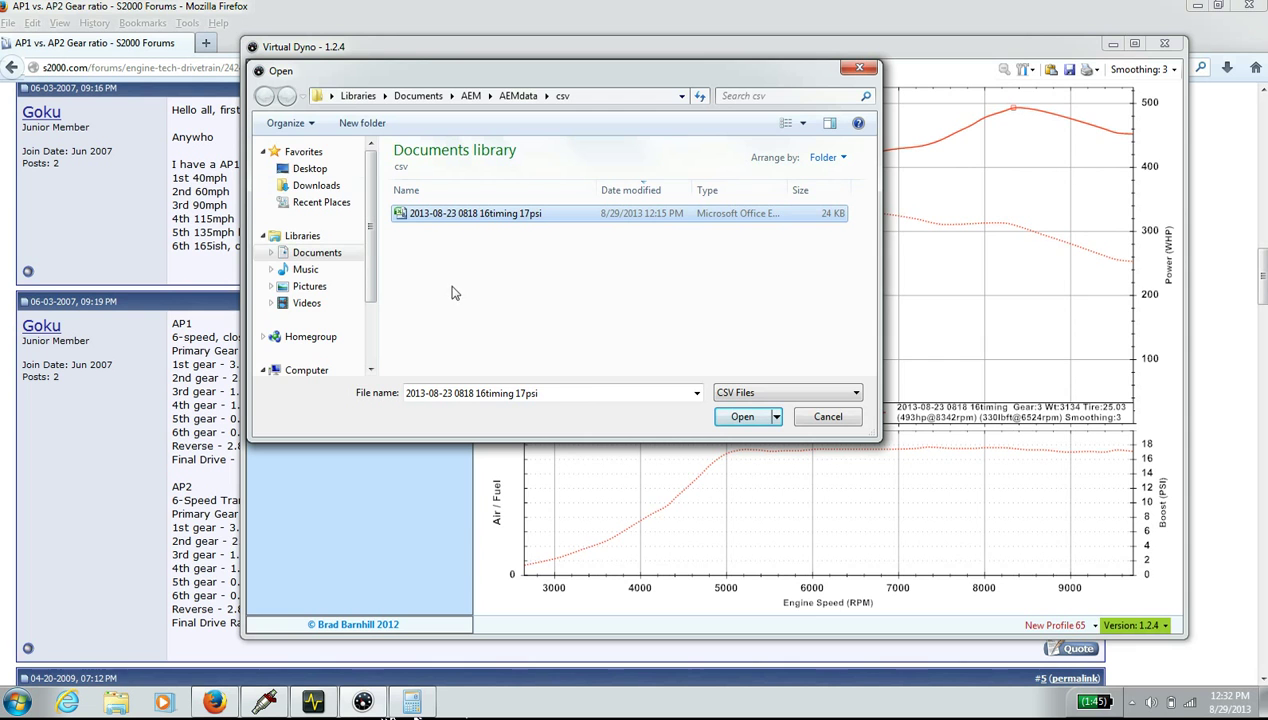
{"action": "left_click", "coordinate": [808, 417]}
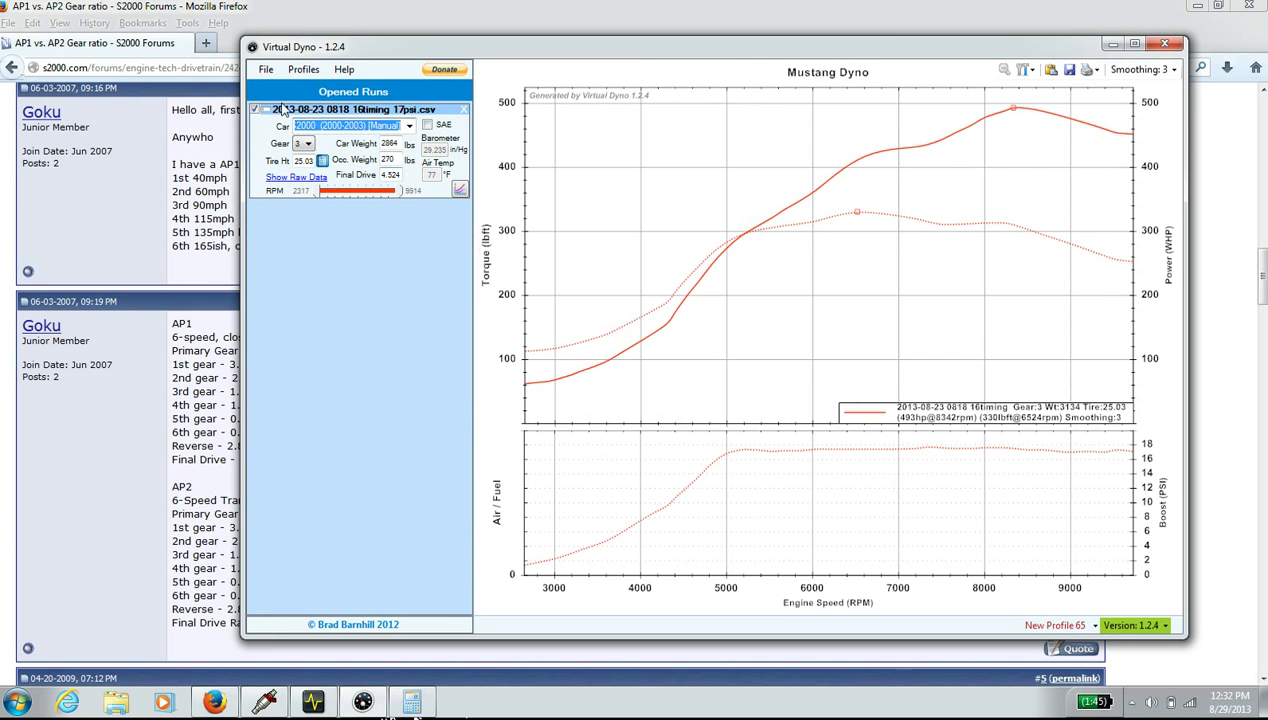
Replace the custom AFR column name with the copied O2 #1 header and save the settings
{"action": "left_click", "coordinate": [303, 69]}
{"action": "mouse_move", "coordinate": [267, 70]}
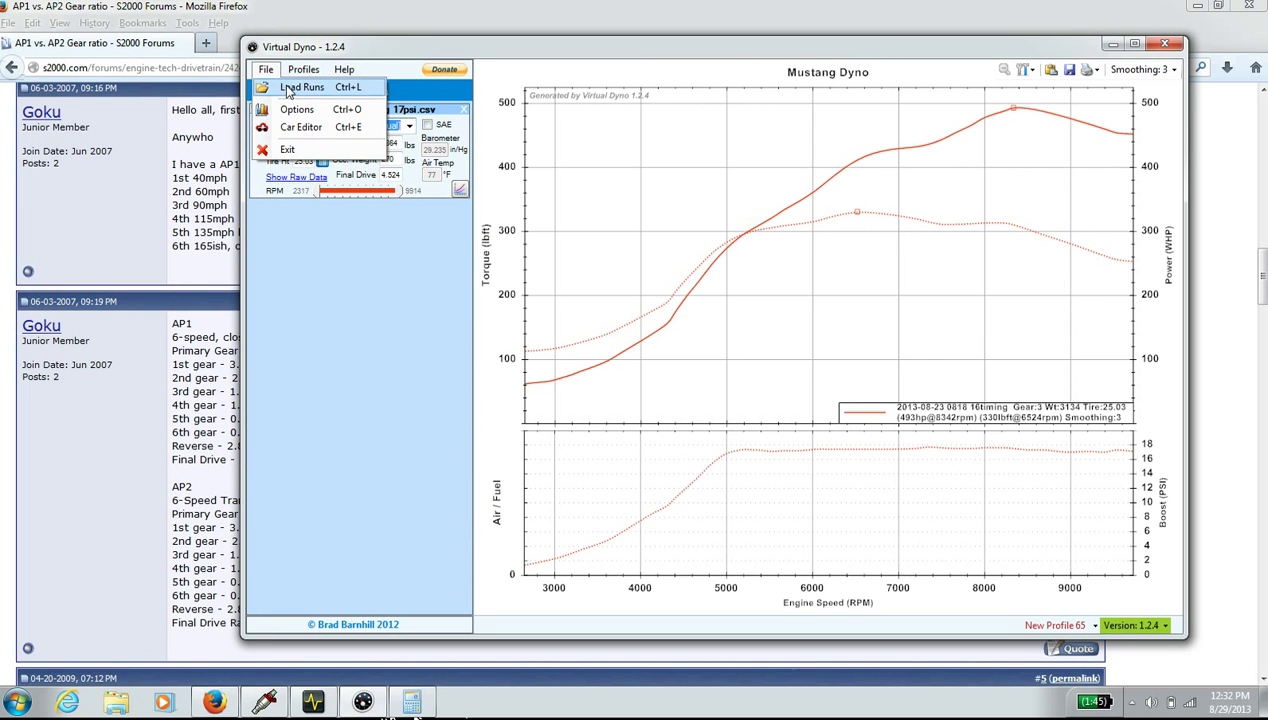
{"action": "left_click", "coordinate": [296, 109]}
{"action": "left_click", "coordinate": [690, 248]}
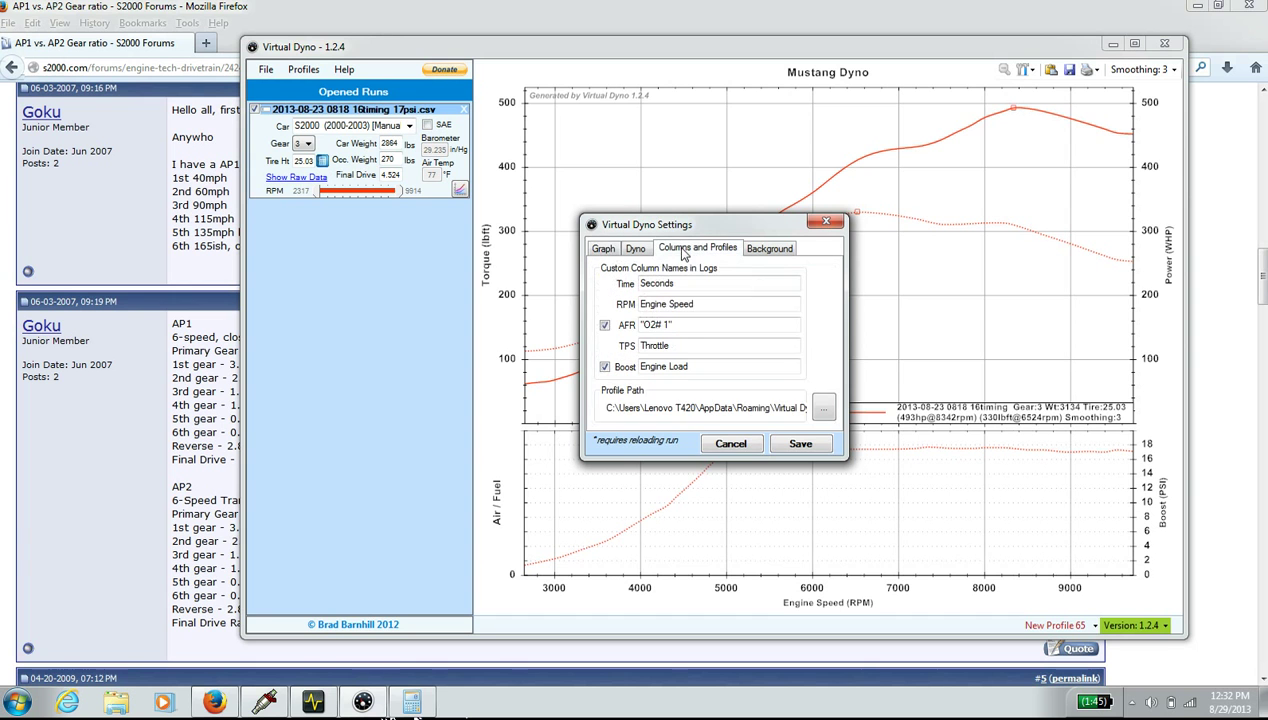
{"action": "left_click_drag", "start_coordinate": [673, 324], "coordinate": [596, 328]}
{"action": "right_click", "coordinate": [645, 322]}
{"action": "left_click", "coordinate": [679, 394]}
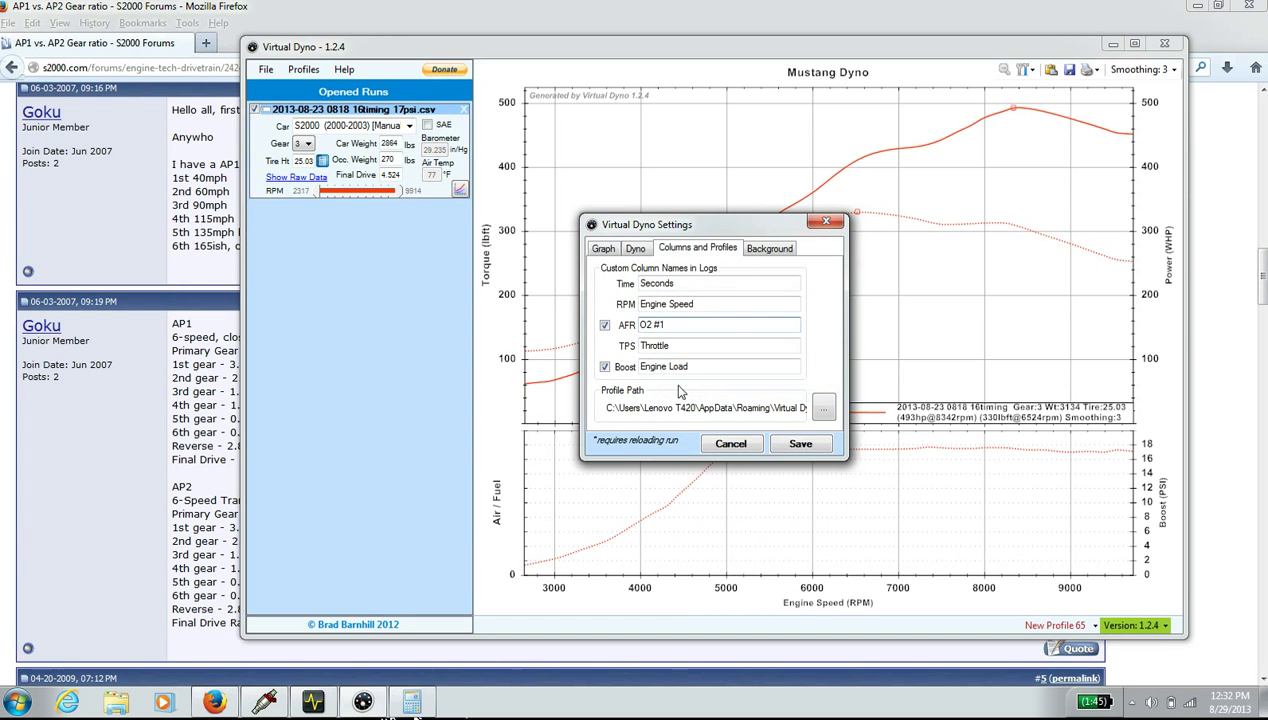
{"action": "left_click", "coordinate": [800, 443]}
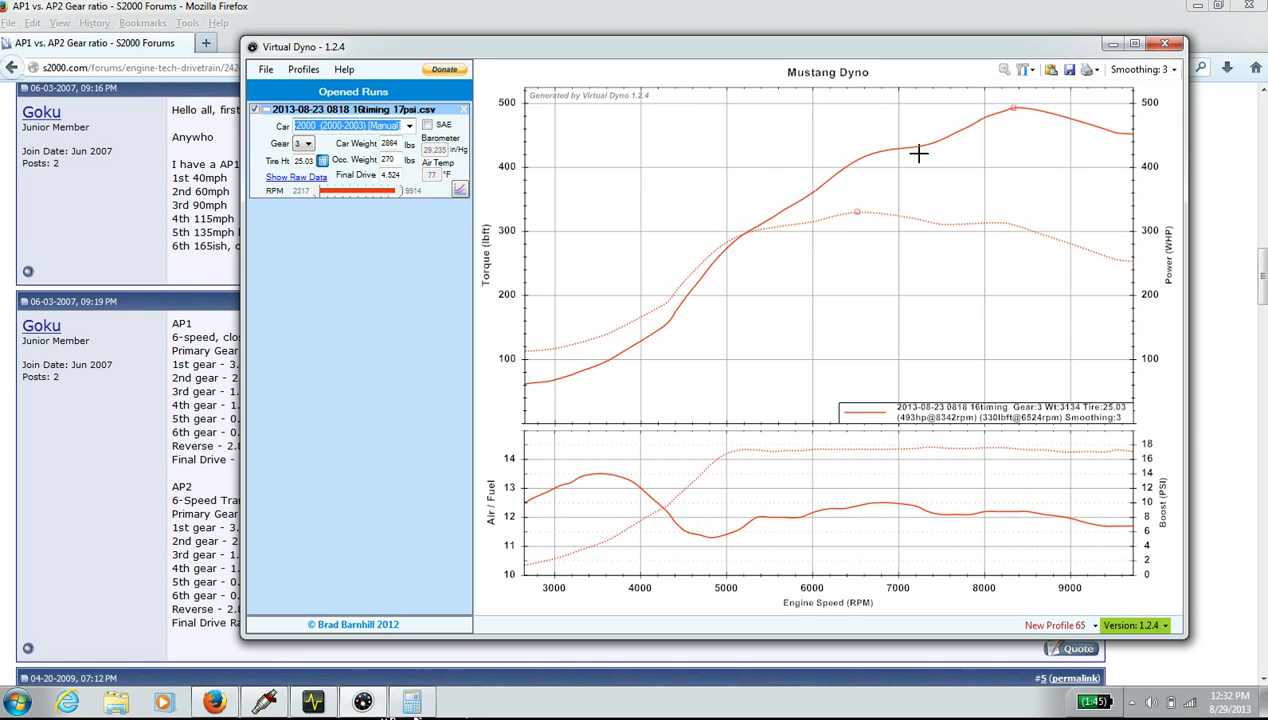
Read the peak horsepower and peak torque points on the plotted dyno curves
{"action": "mouse_move", "coordinate": [1013, 108]}
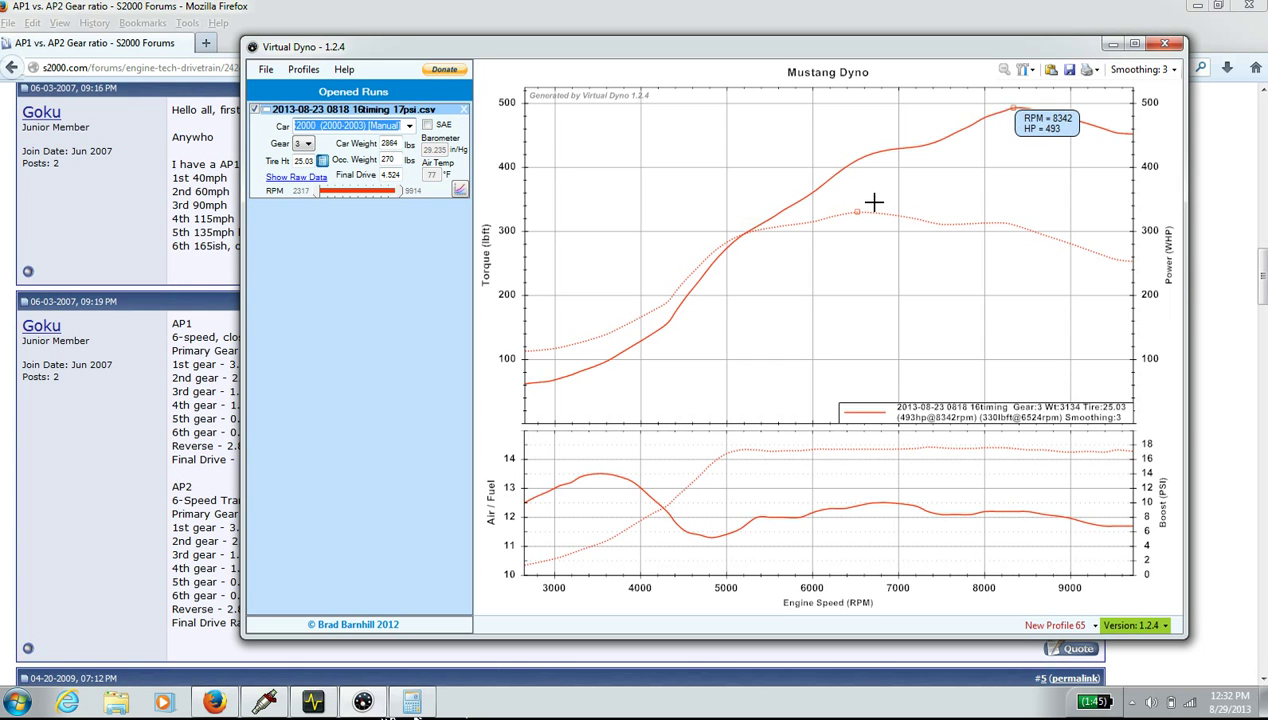
{"action": "mouse_move", "coordinate": [858, 212]}
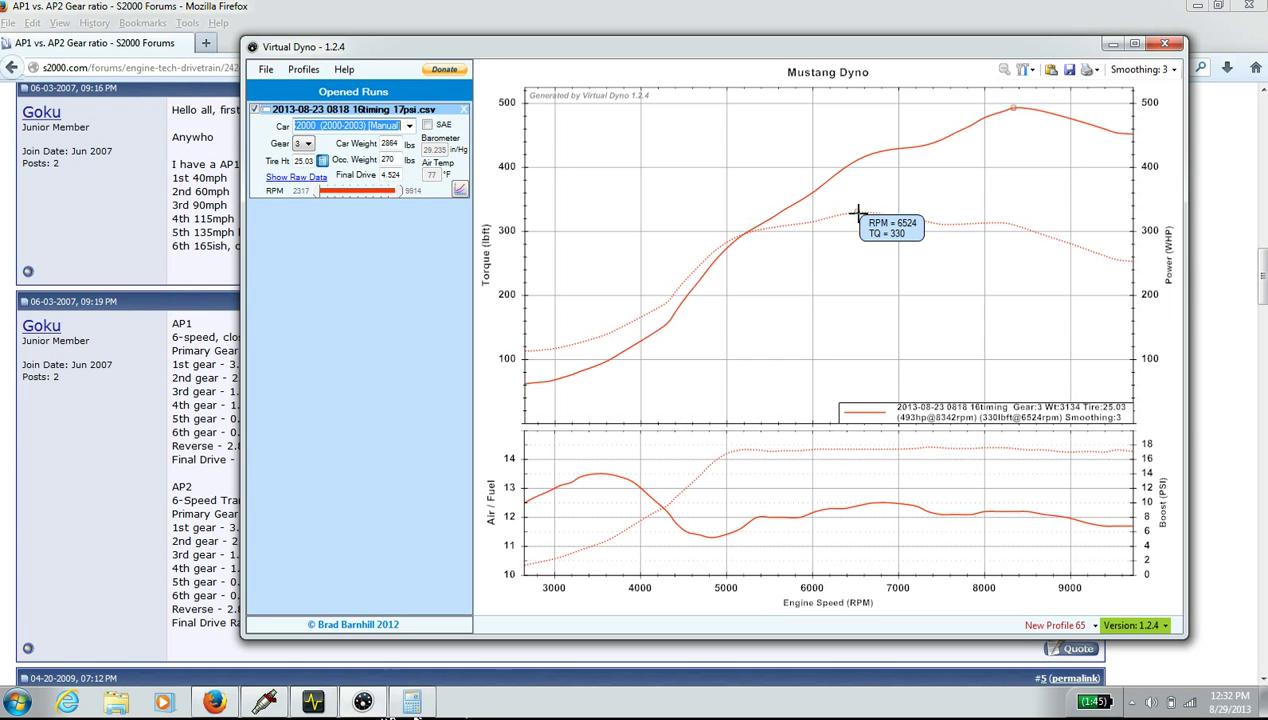